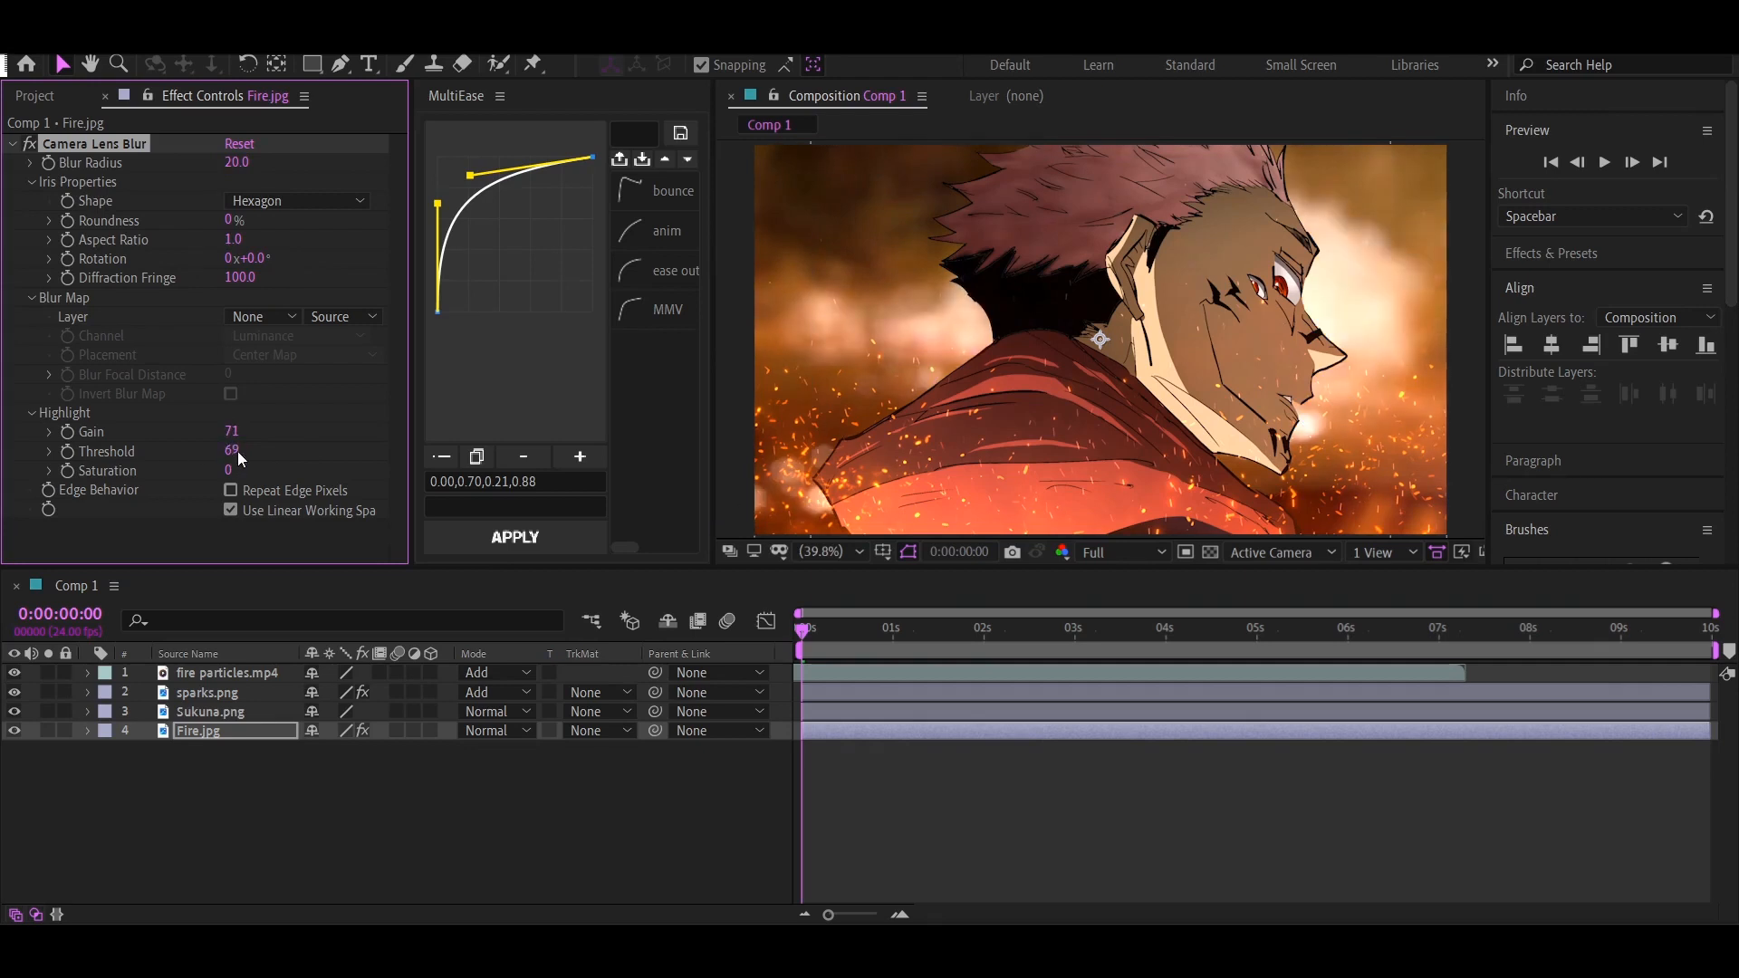
Apply the YY_Ramp+ effect to the Sukuna.png layer
{"action": "left_click", "coordinate": [210, 711]}
{"action": "key", "text": "ctrl+space"}
{"action": "type", "text": "yy"}
{"action": "key", "text": "Return"}
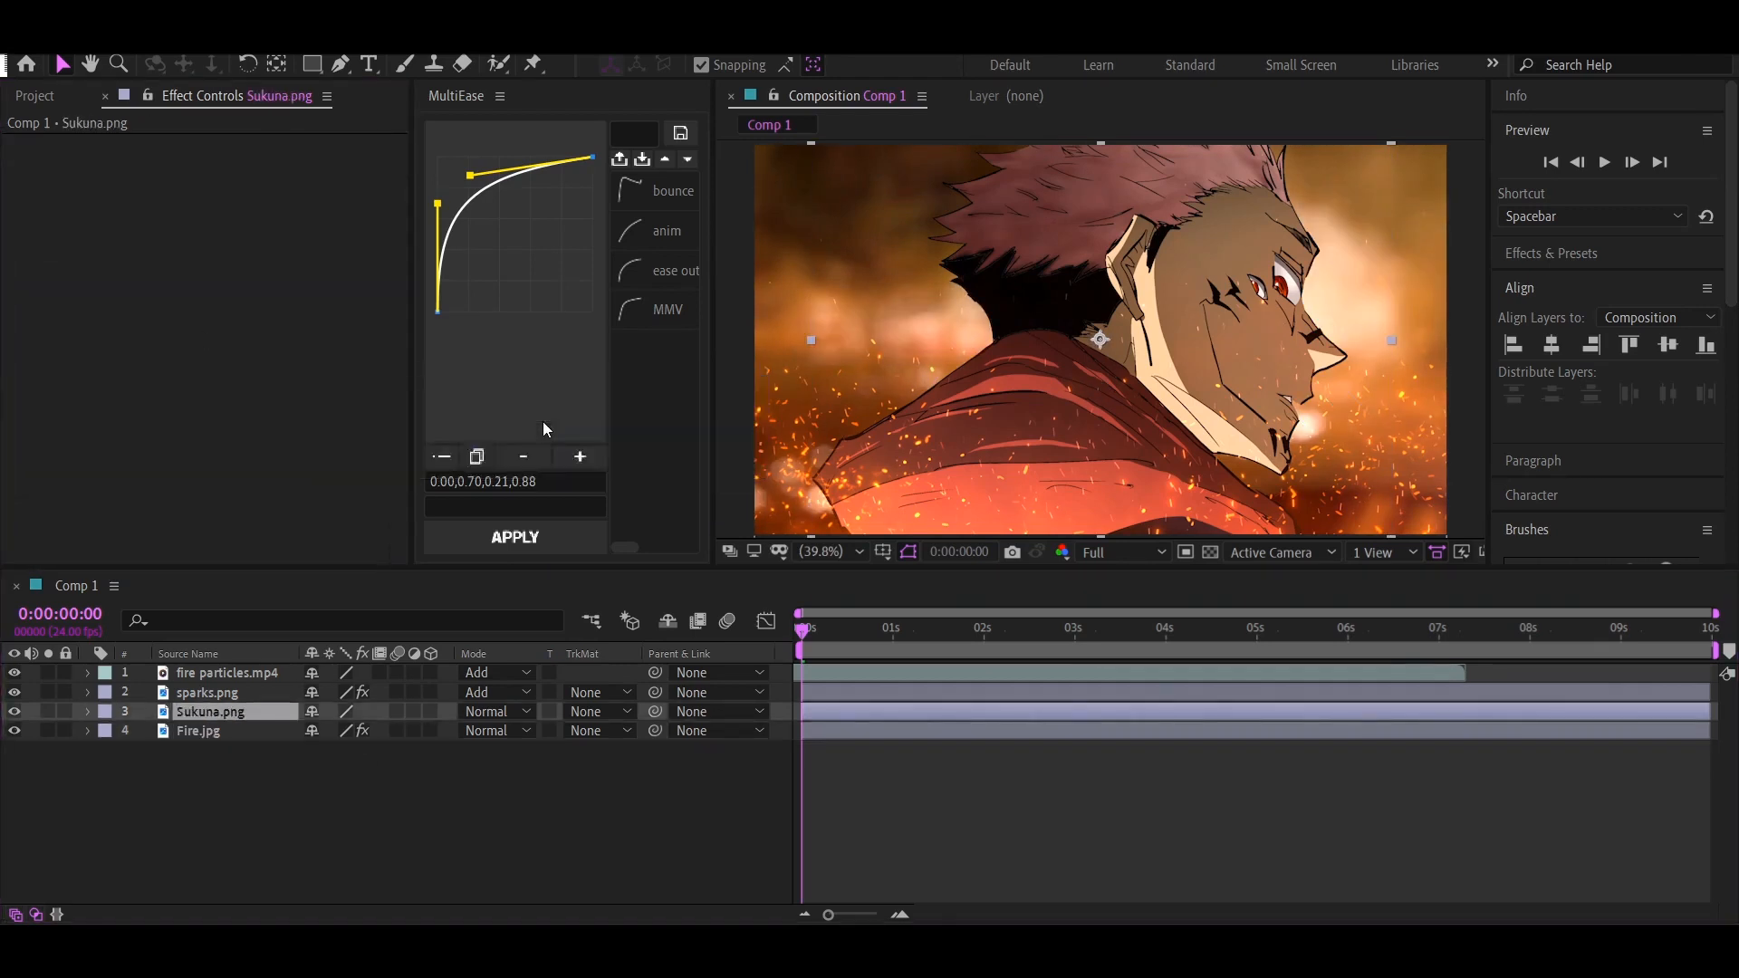
{"action": "left_click", "coordinate": [236, 243]}
{"action": "key", "text": "Escape"}
Set the ramp's start color to orange and its end color to black
{"action": "left_click", "coordinate": [235, 183]}
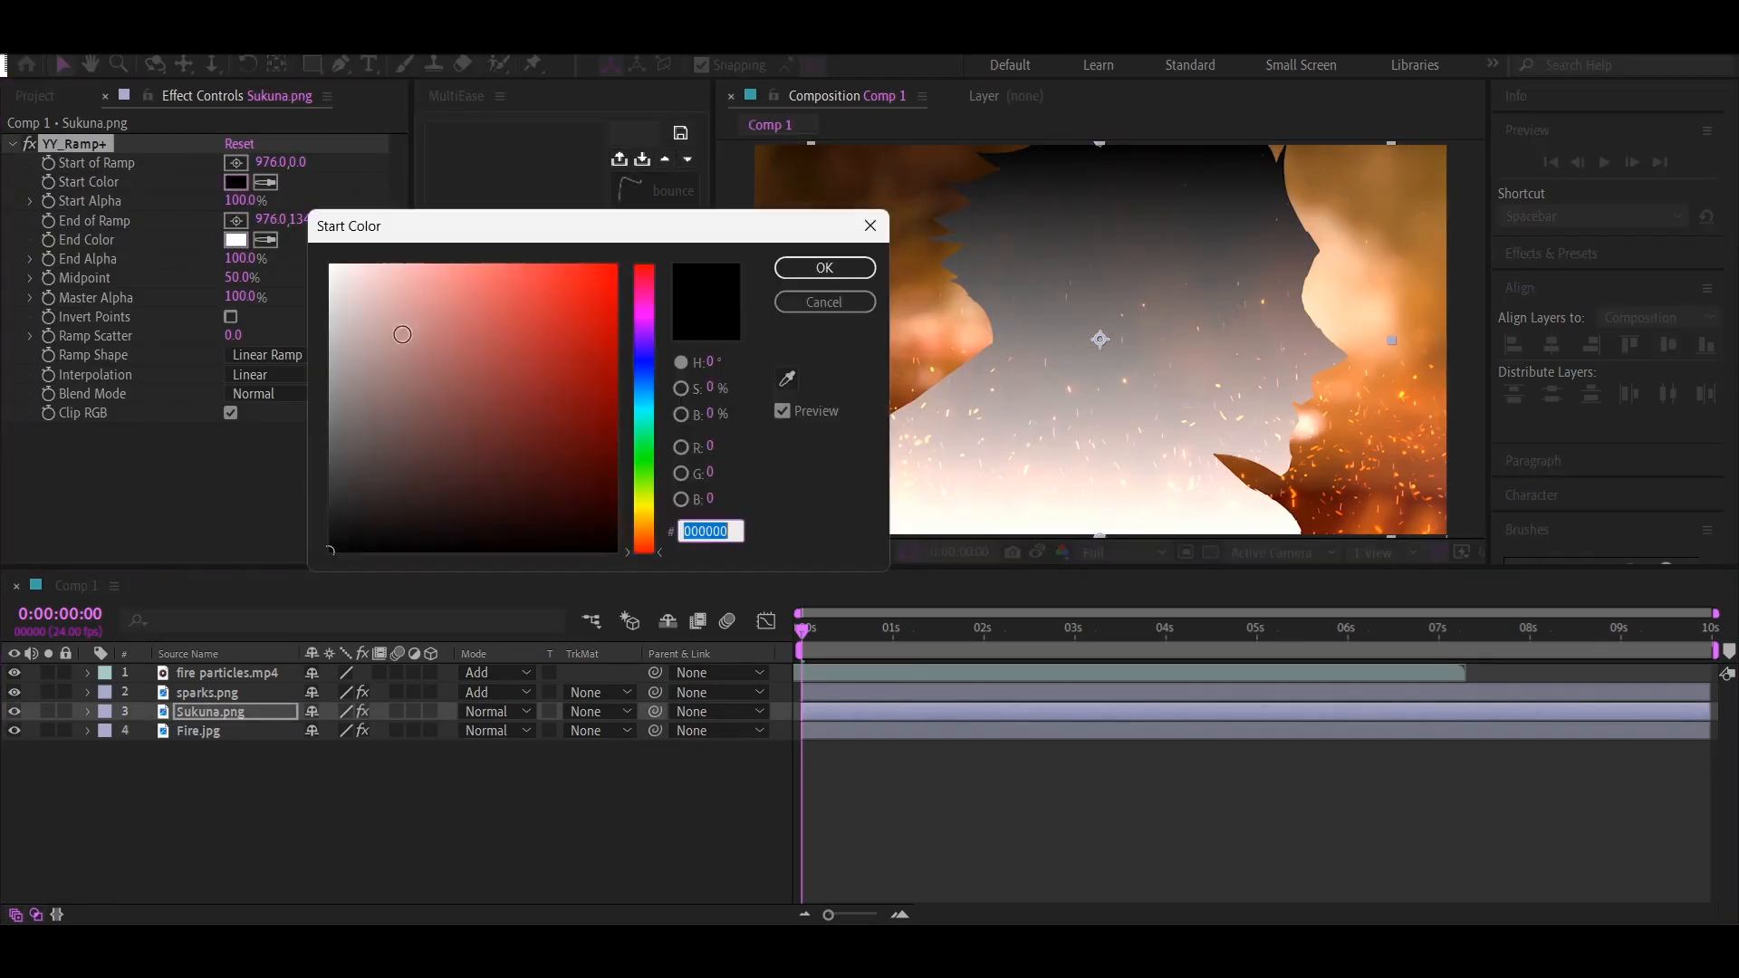
{"action": "left_click_drag", "start_coordinate": [399, 338], "coordinate": [617, 264]}
{"action": "left_click", "coordinate": [822, 269]}
{"action": "left_click", "coordinate": [235, 241]}
{"action": "left_click", "coordinate": [333, 550]}
{"action": "left_click", "coordinate": [823, 269]}
Make the ramp radial, starting centered below the frame and ending at the character's head near the ear
{"action": "left_click", "coordinate": [304, 355]}
{"action": "left_click", "coordinate": [273, 393]}
{"action": "left_click", "coordinate": [235, 163]}
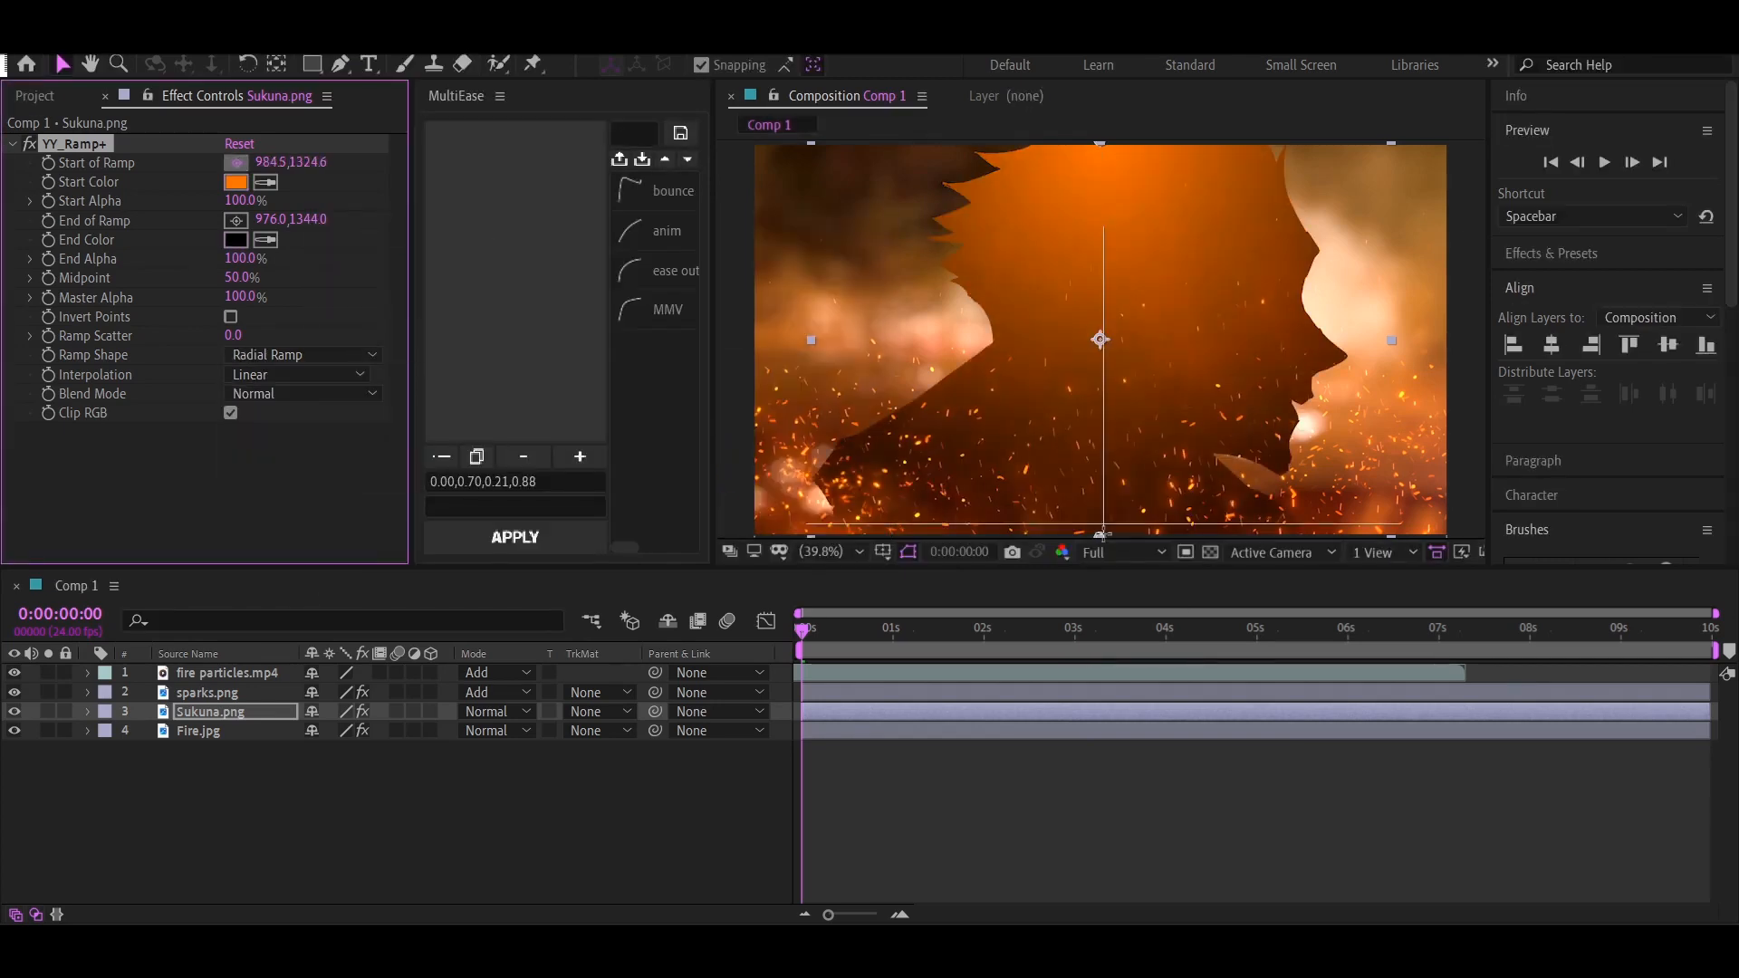
{"action": "left_click", "coordinate": [1103, 534]}
{"action": "left_click", "coordinate": [236, 221]}
{"action": "left_click", "coordinate": [1135, 284]}
{"action": "scroll", "coordinate": [1138, 312], "scroll_direction": "down", "scroll_amount": 3}
{"action": "left_click", "coordinate": [235, 163]}
{"action": "left_click", "coordinate": [1102, 460]}
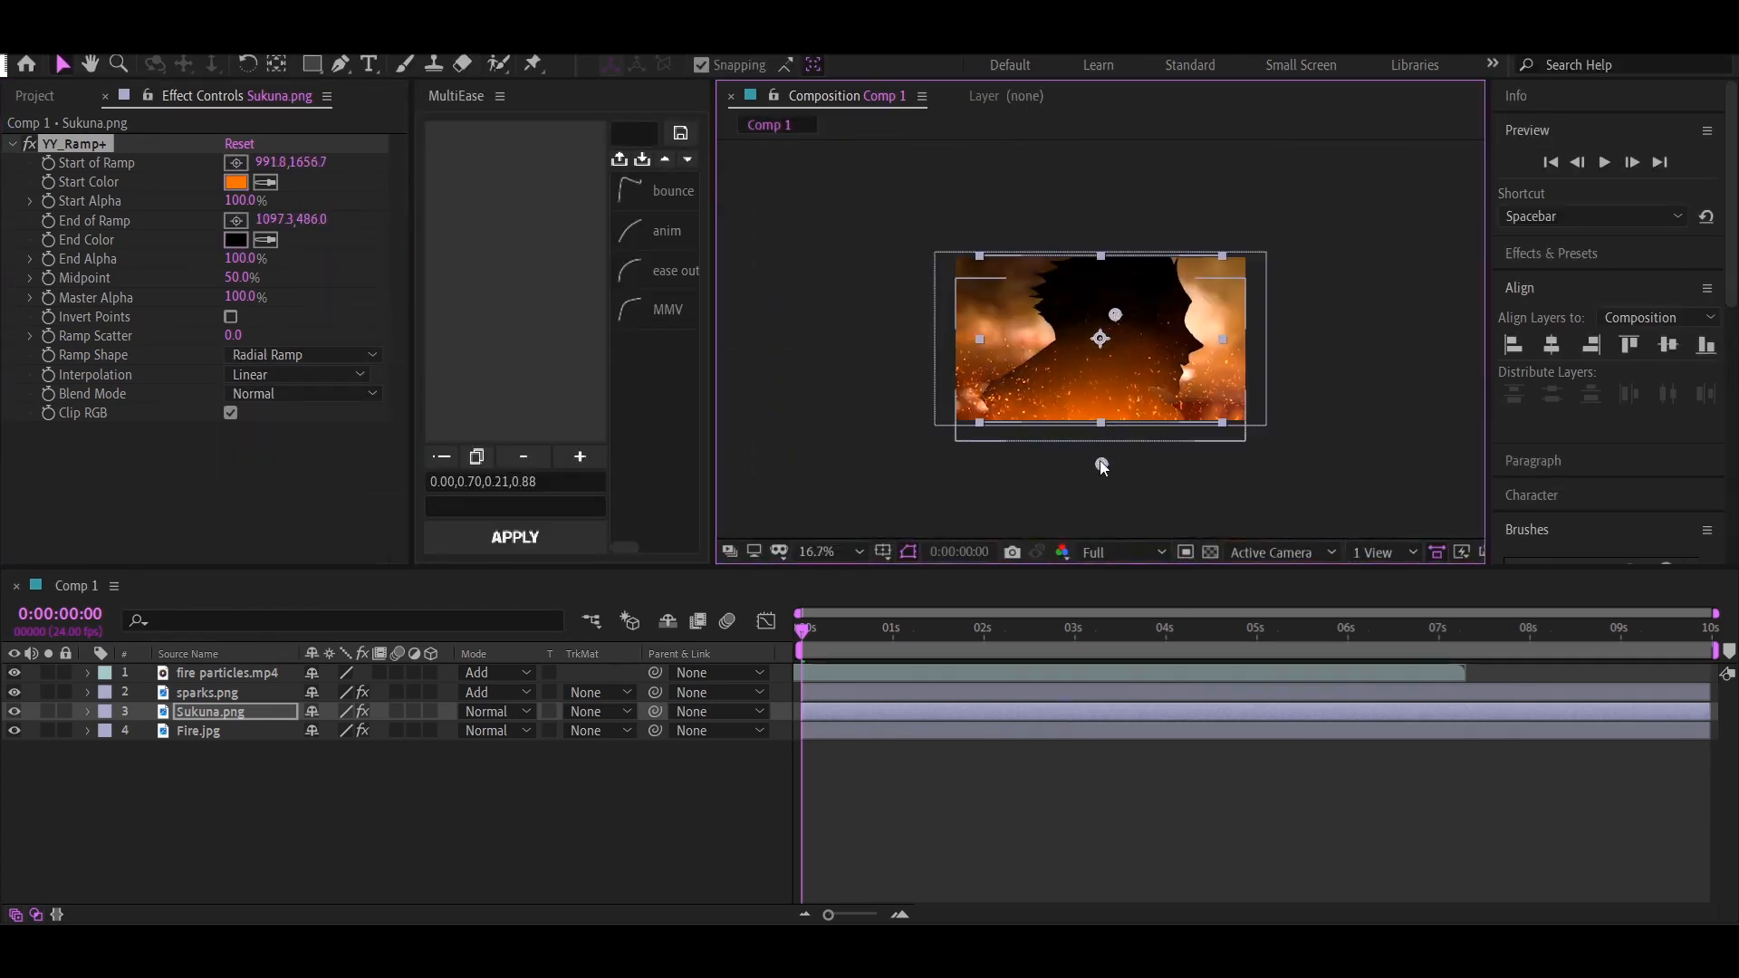
{"action": "key", "text": "shift+slash"}
{"action": "left_click_drag", "start_coordinate": [1135, 285], "coordinate": [1134, 255]}
Adjust the ramp's end alpha and set its blend mode to Linear Dodge (Add)
{"action": "left_click_drag", "start_coordinate": [240, 261], "coordinate": [471, 271]}
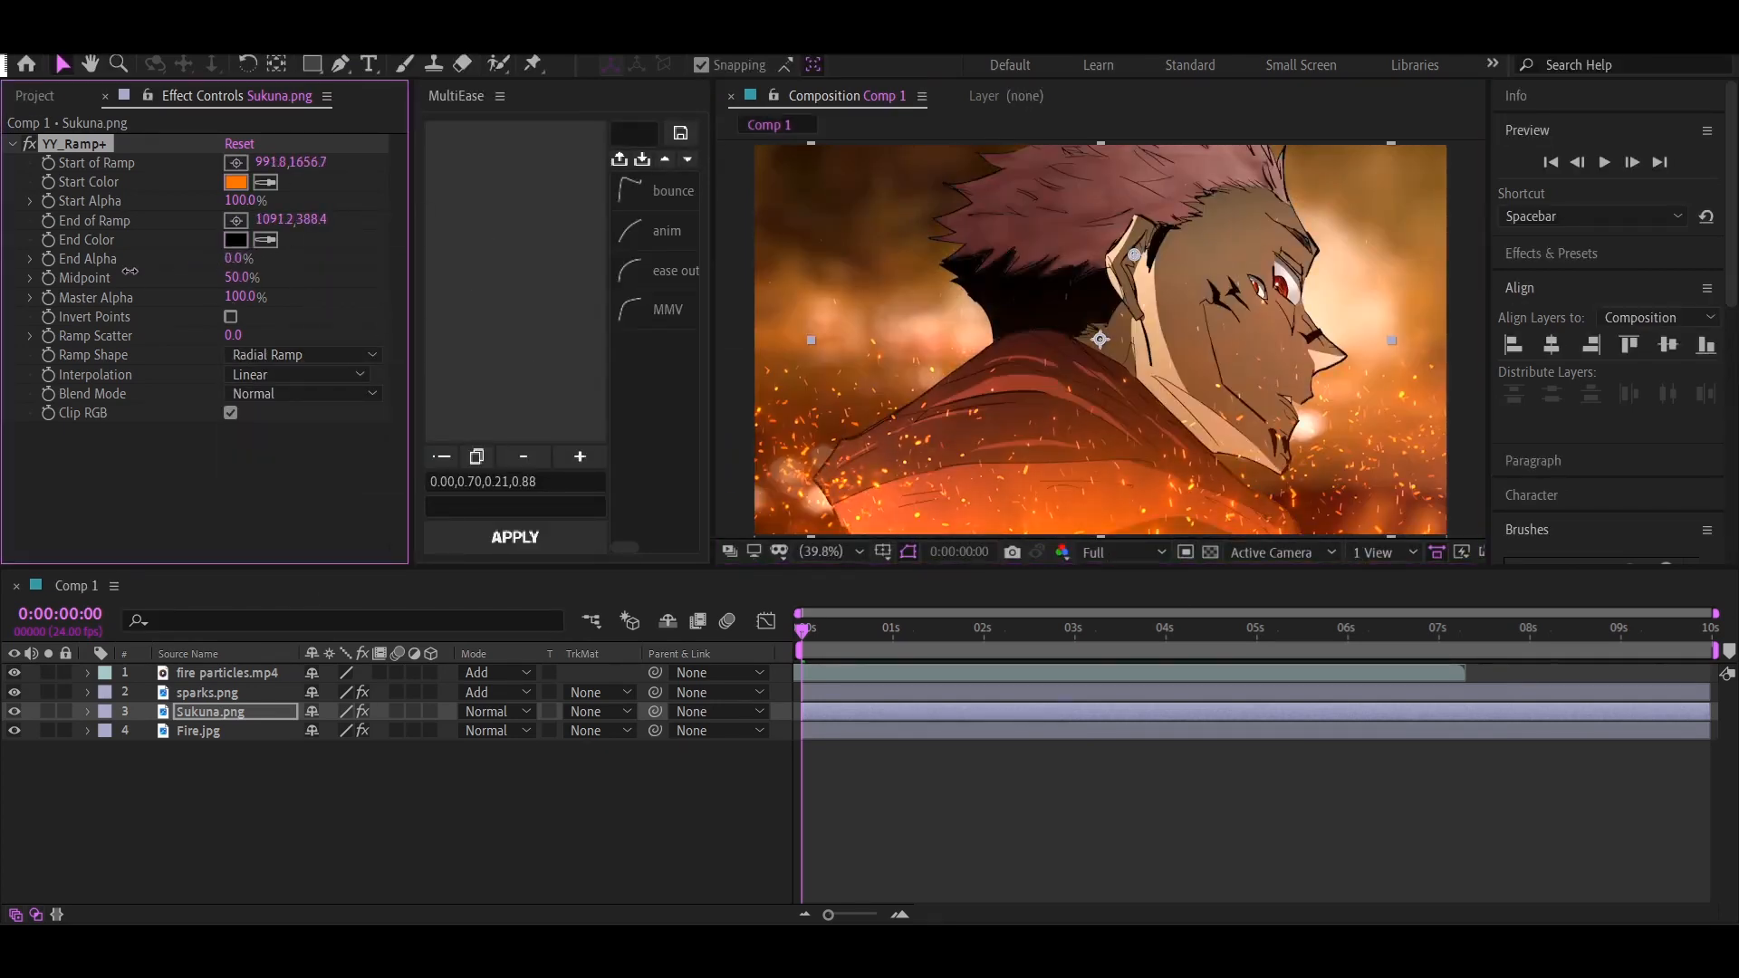
{"action": "left_click", "coordinate": [304, 393]}
{"action": "left_click", "coordinate": [389, 308]}
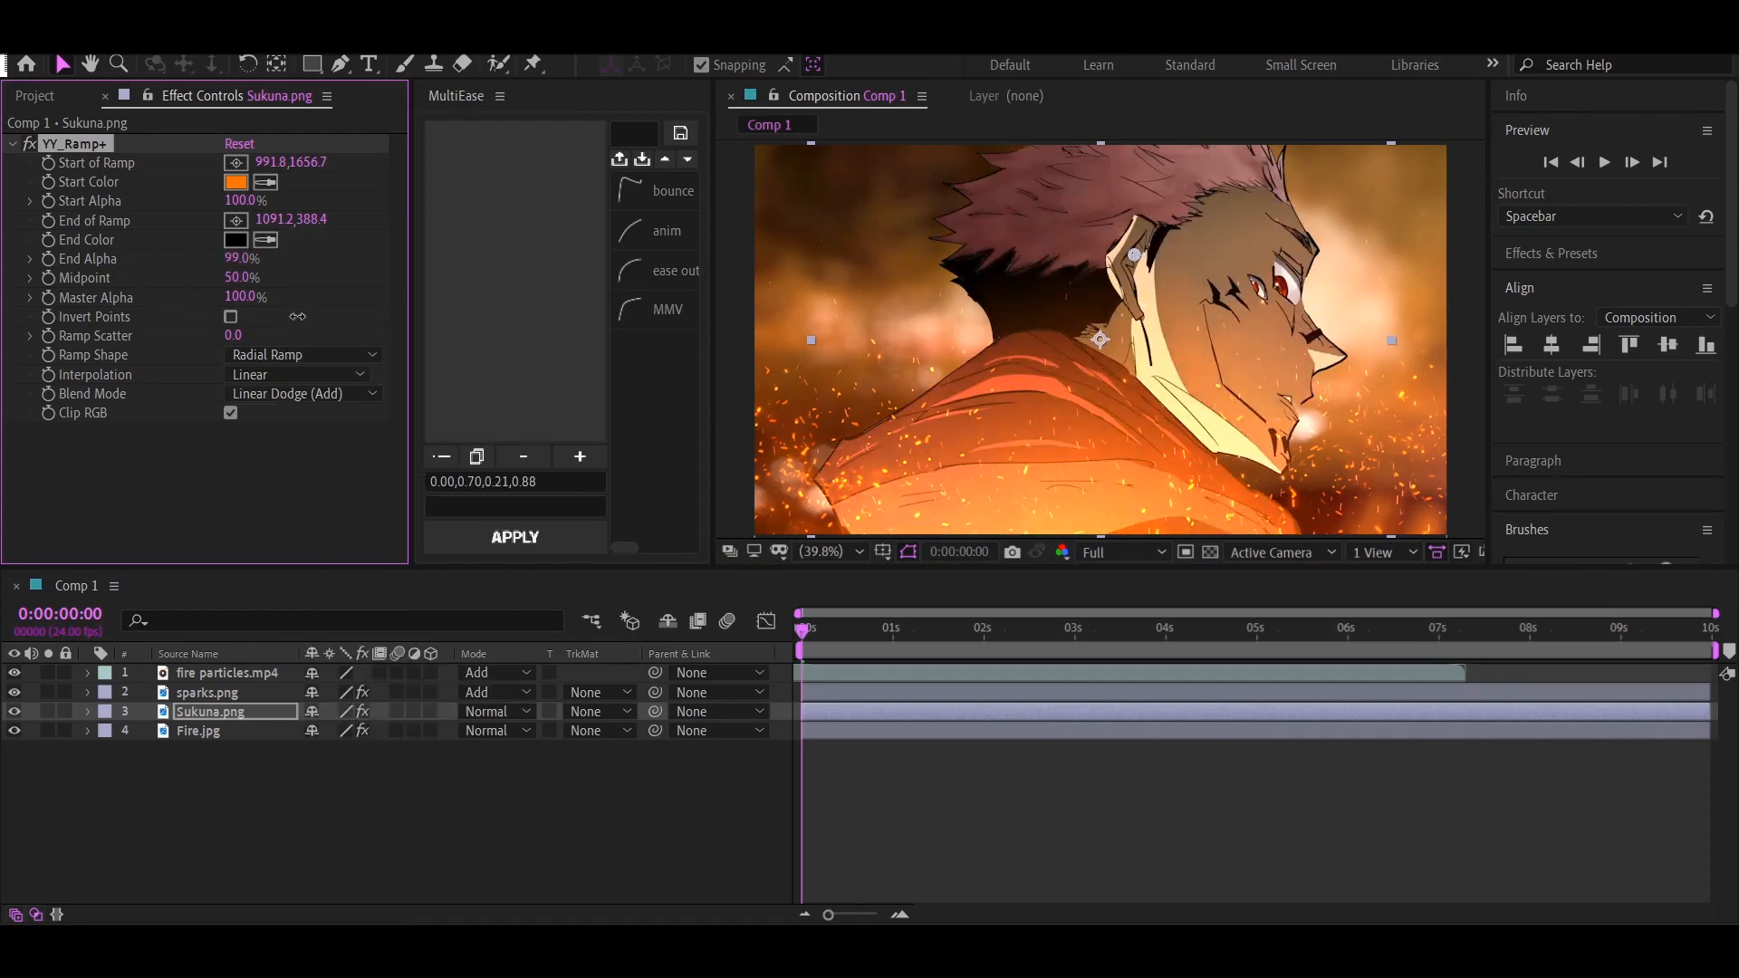
Apply Curves to the Sukuna.png layer and pull the lower part of the RGB curve down slightly to deepen the shadows
{"action": "key", "text": "ctrl+space"}
{"action": "type", "text": "cur"}
{"action": "key", "text": "Return"}
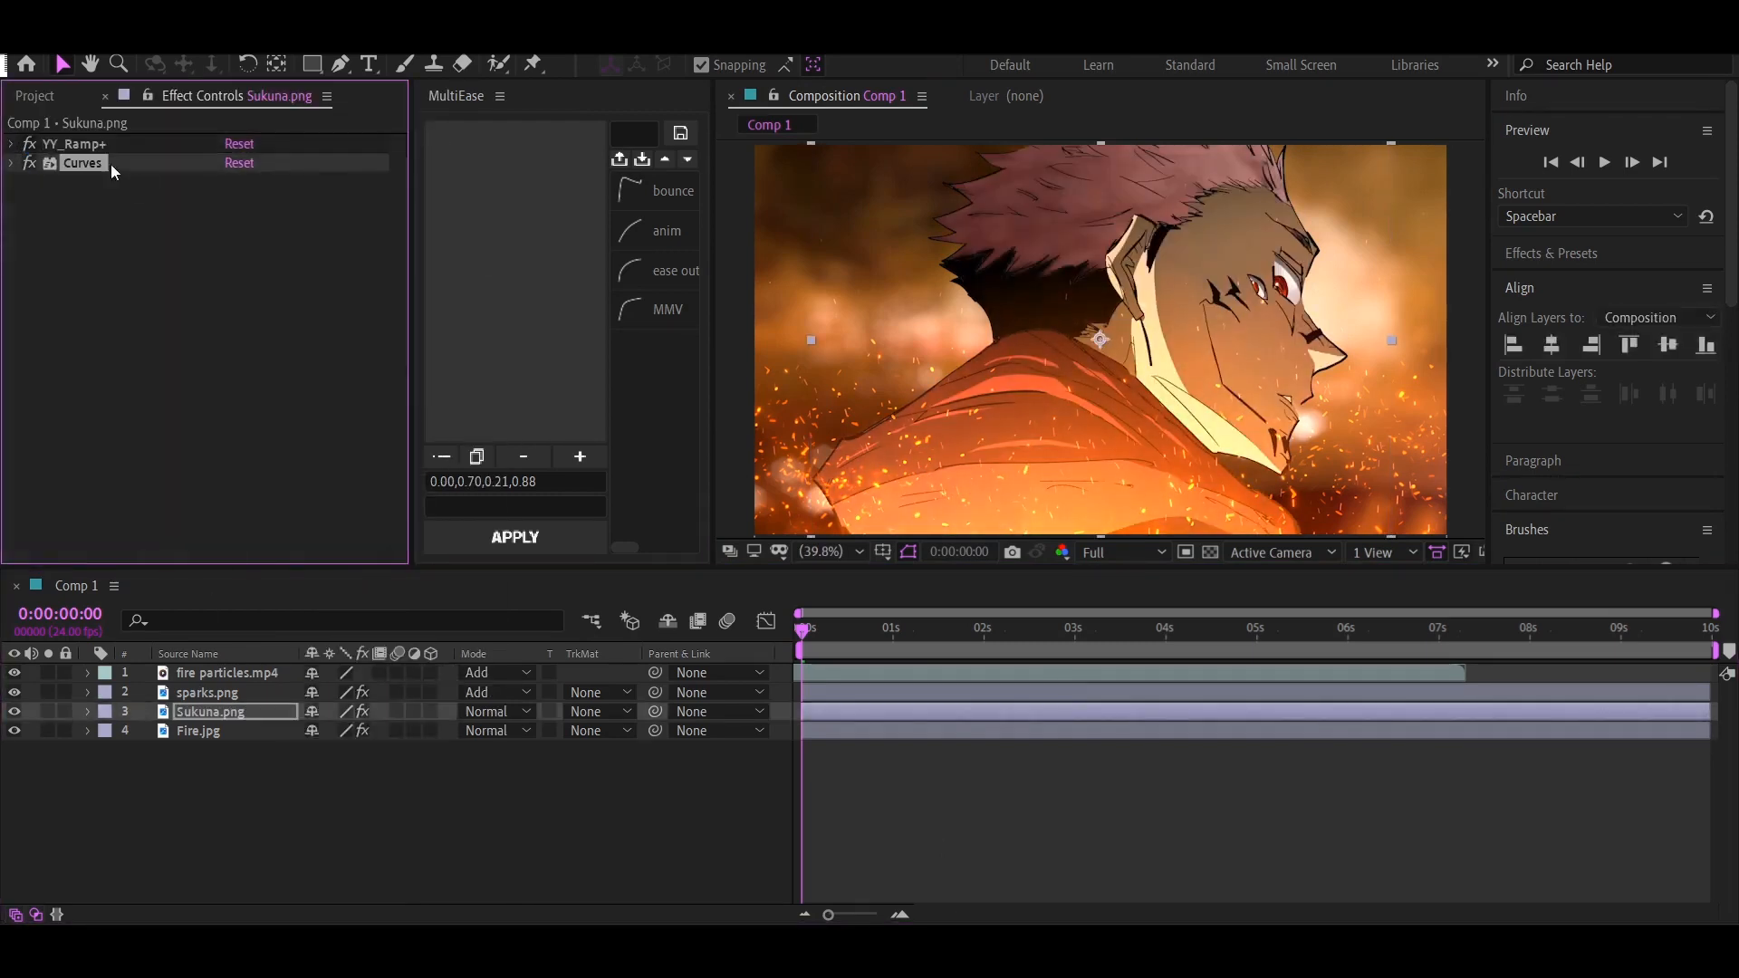
{"action": "left_click", "coordinate": [12, 147]}
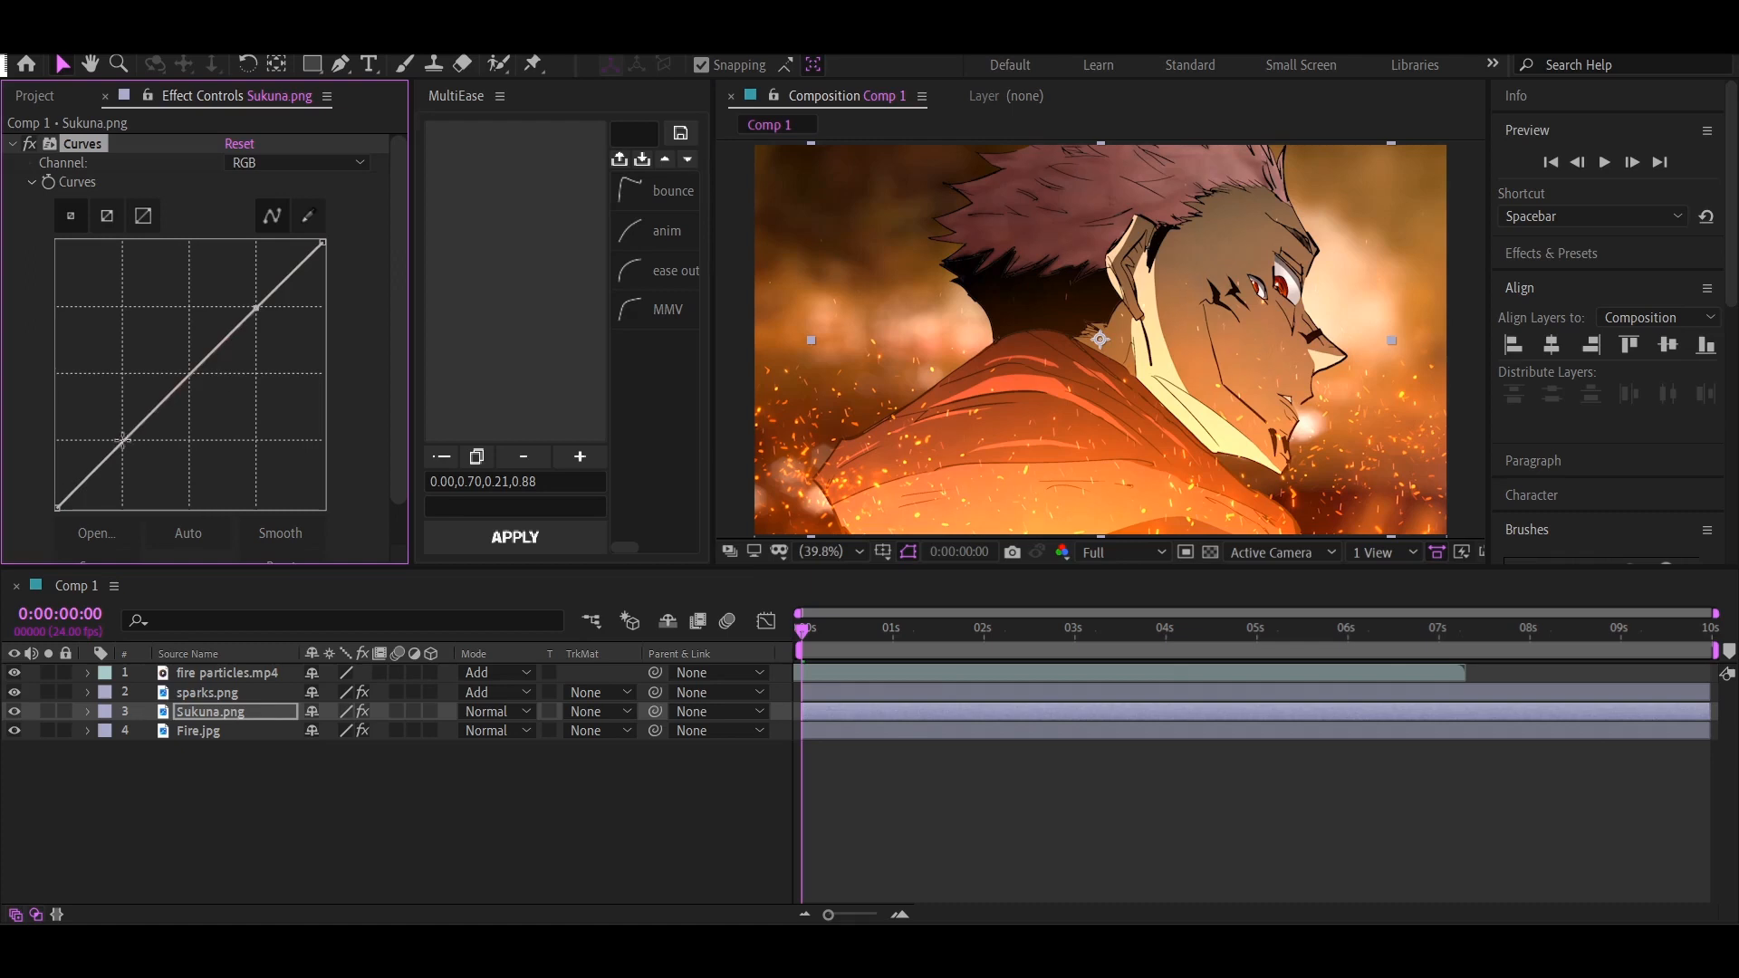
{"action": "mouse_move", "coordinate": [122, 441]}
{"action": "left_mouse_down"}
{"action": "mouse_move", "coordinate": [148, 463]}
{"action": "mouse_move", "coordinate": [134, 450]}
{"action": "left_mouse_up"}
{"action": "left_click_drag", "start_coordinate": [256, 308], "coordinate": [252, 310]}
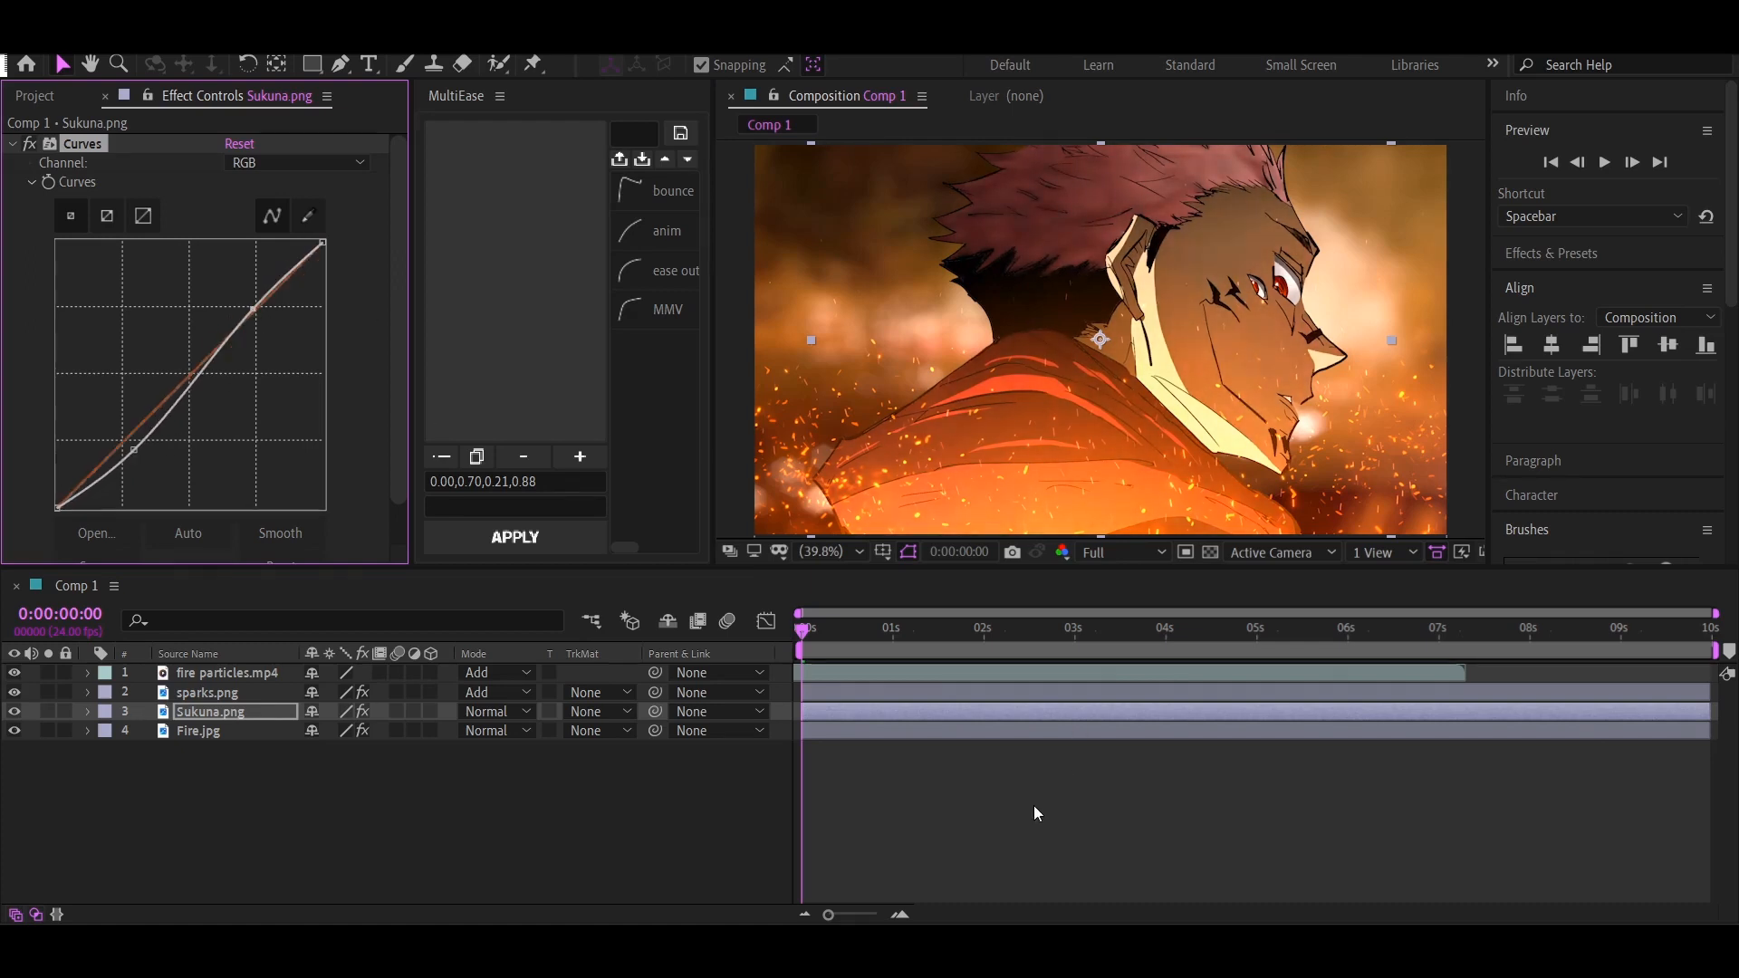
{"action": "left_click", "coordinate": [966, 834]}
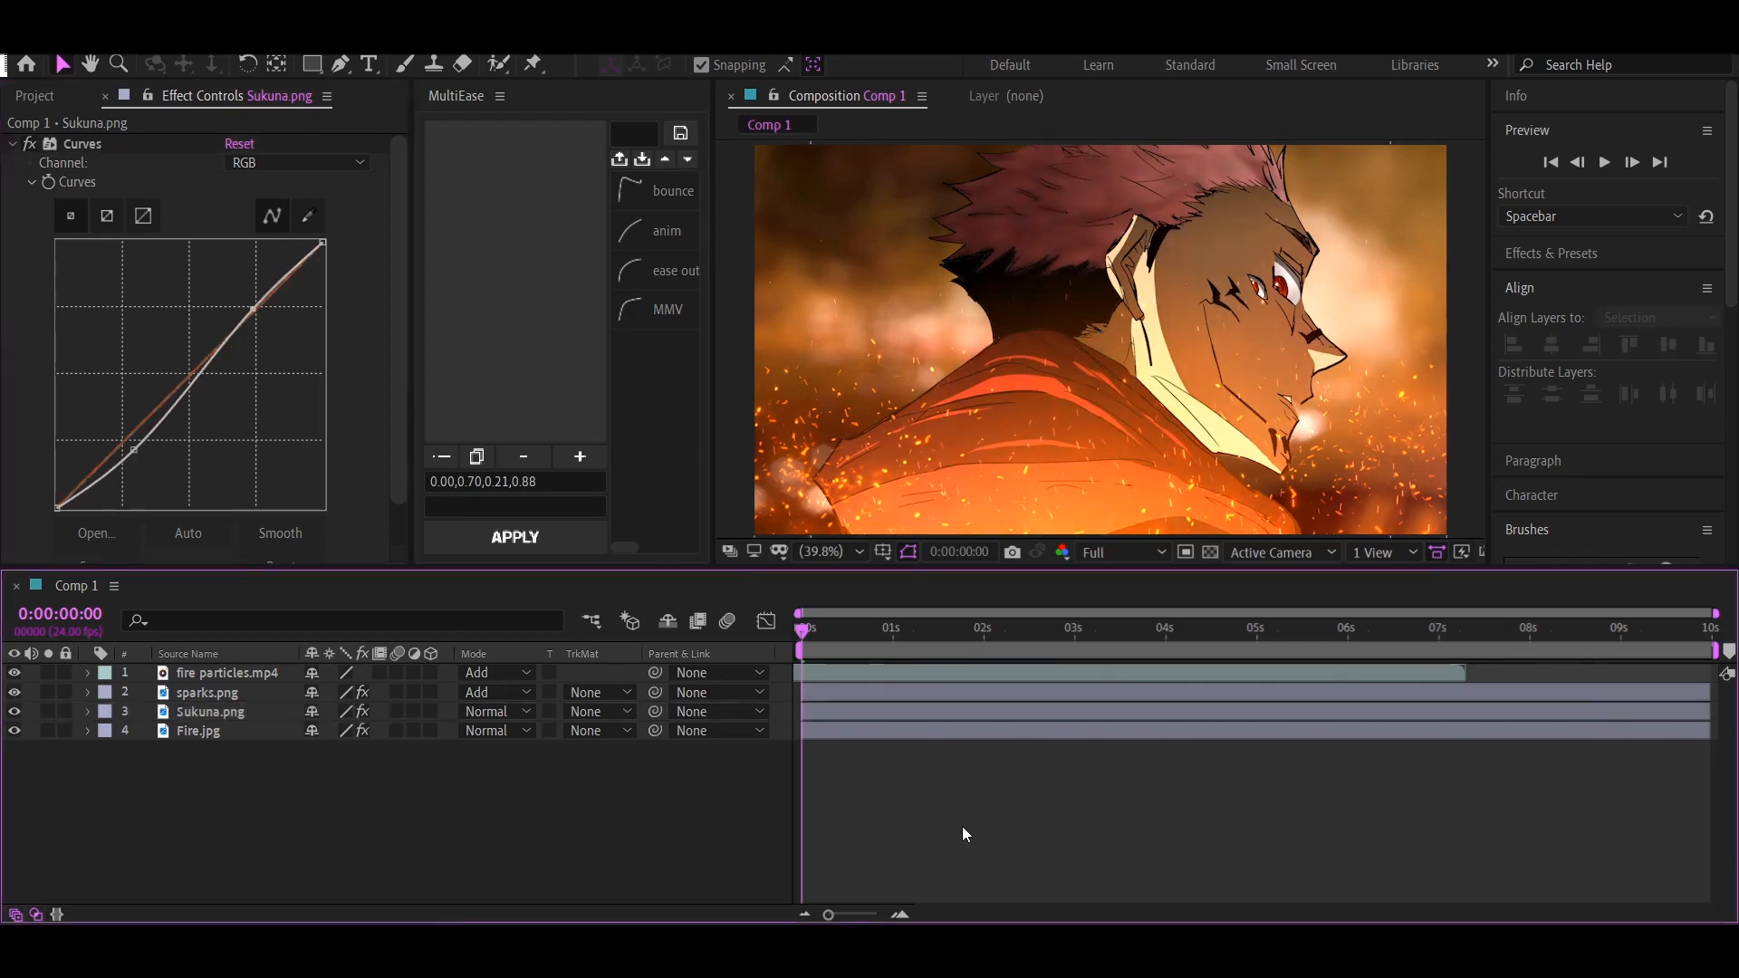
Apply Deep Glow to the fire particles.mp4 layer and lower its exposure to 0.40
{"action": "left_click", "coordinate": [227, 674]}
{"action": "key", "text": "ctrl+space"}
{"action": "type", "text": "dee"}
{"action": "left_click", "coordinate": [469, 711]}
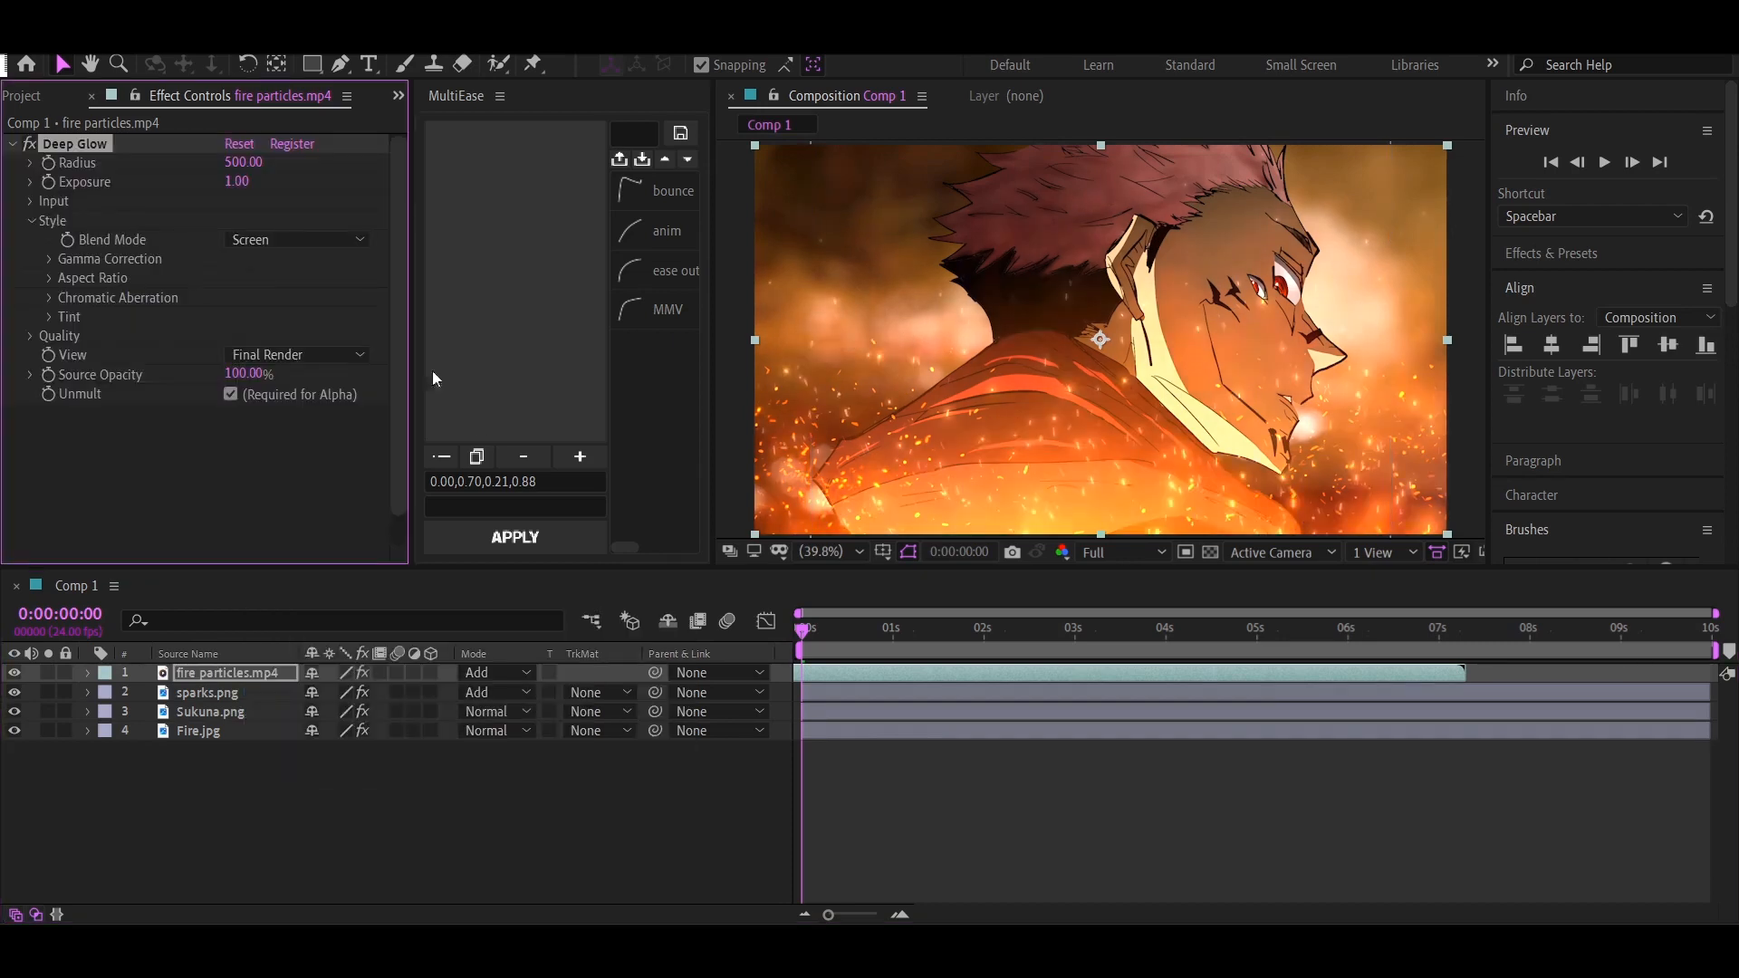
{"action": "left_click", "coordinate": [34, 201]}
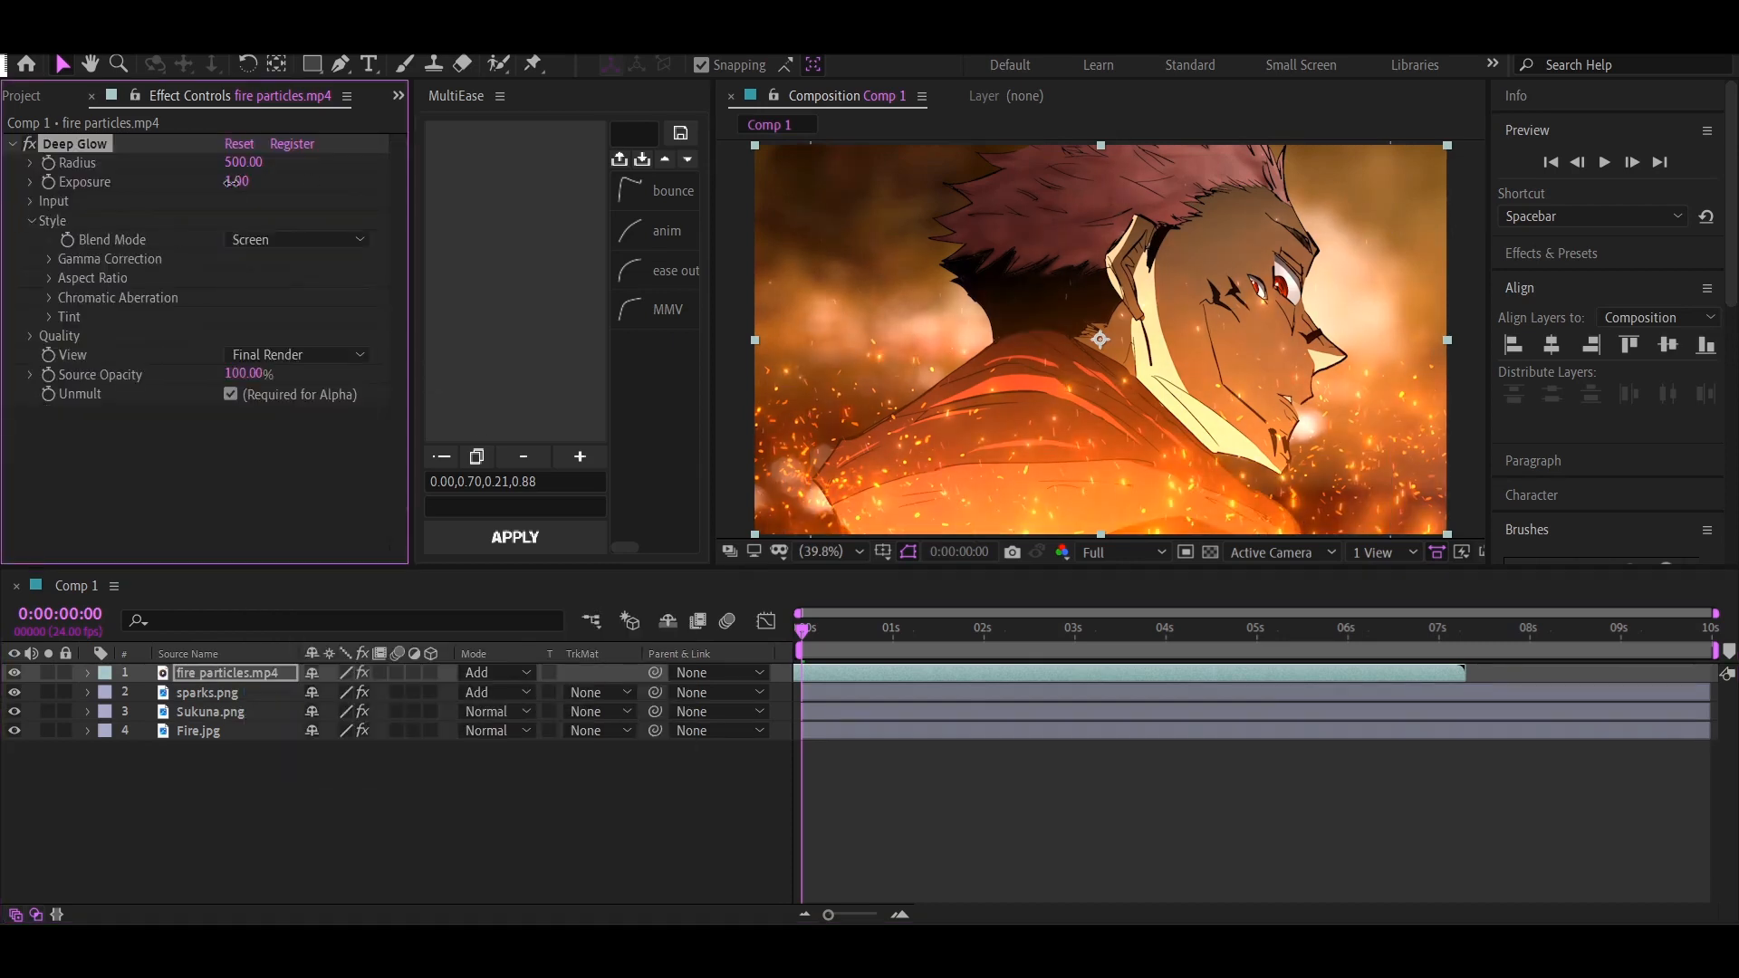
{"action": "left_click", "coordinate": [955, 784]}
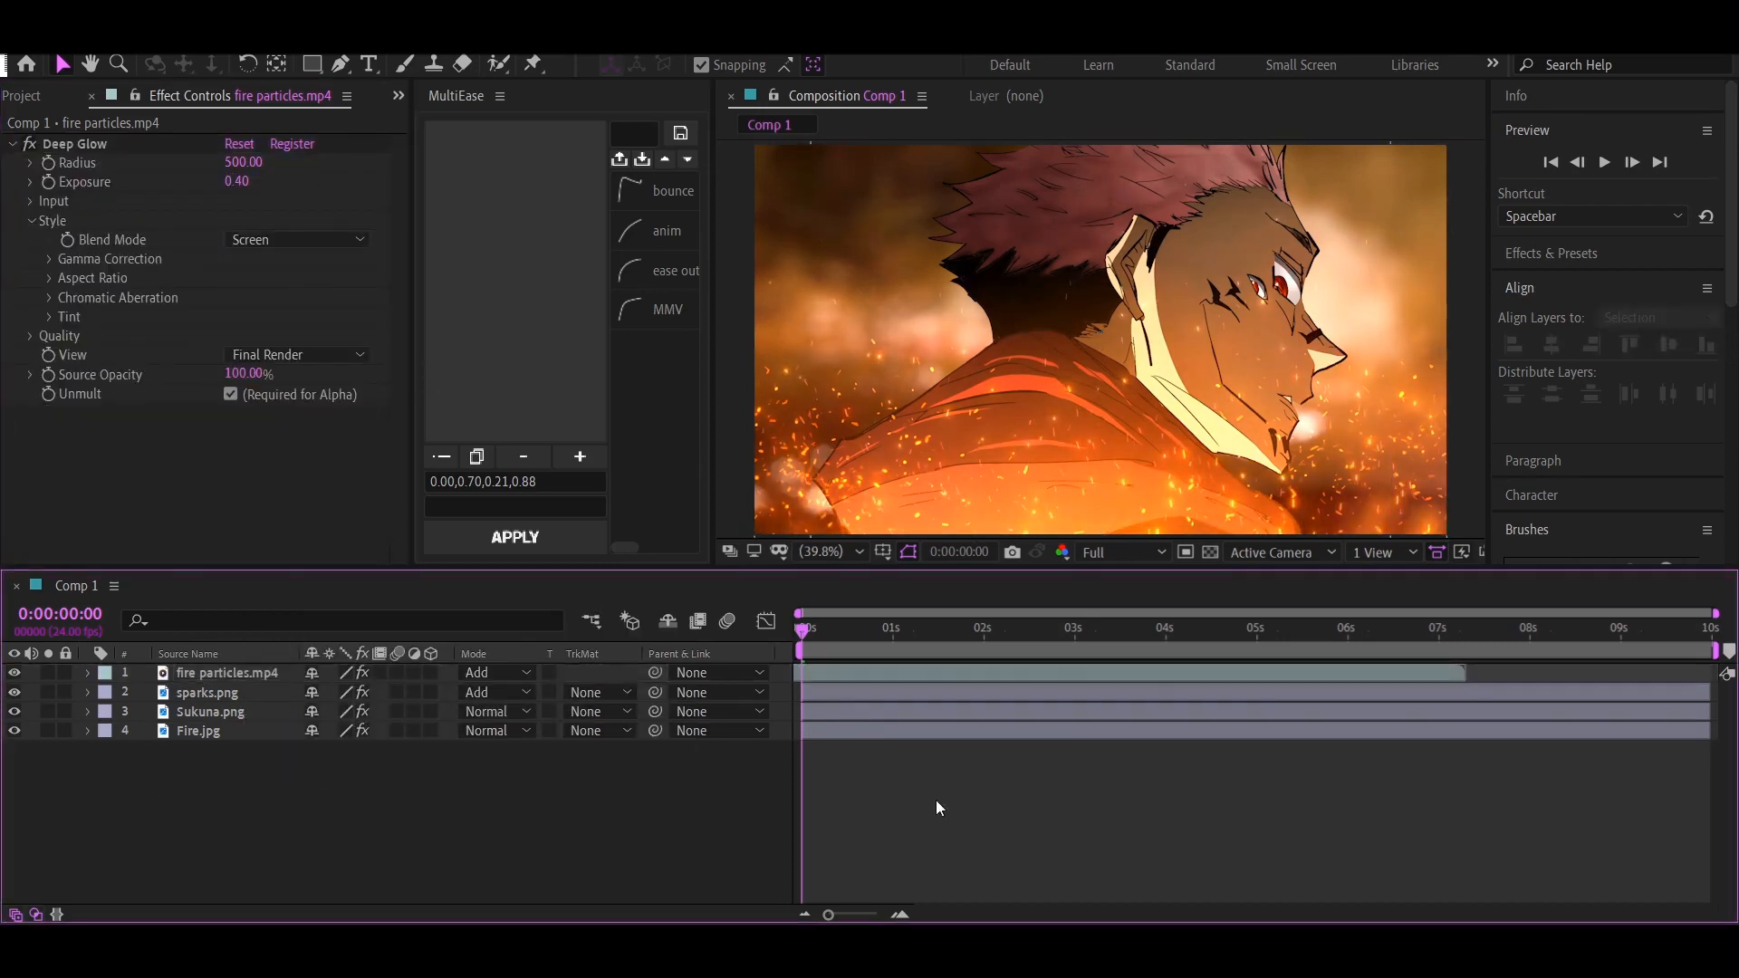
Add an adjustment layer above all layers and name it looks
{"action": "key", "text": "ctrl+alt+y"}
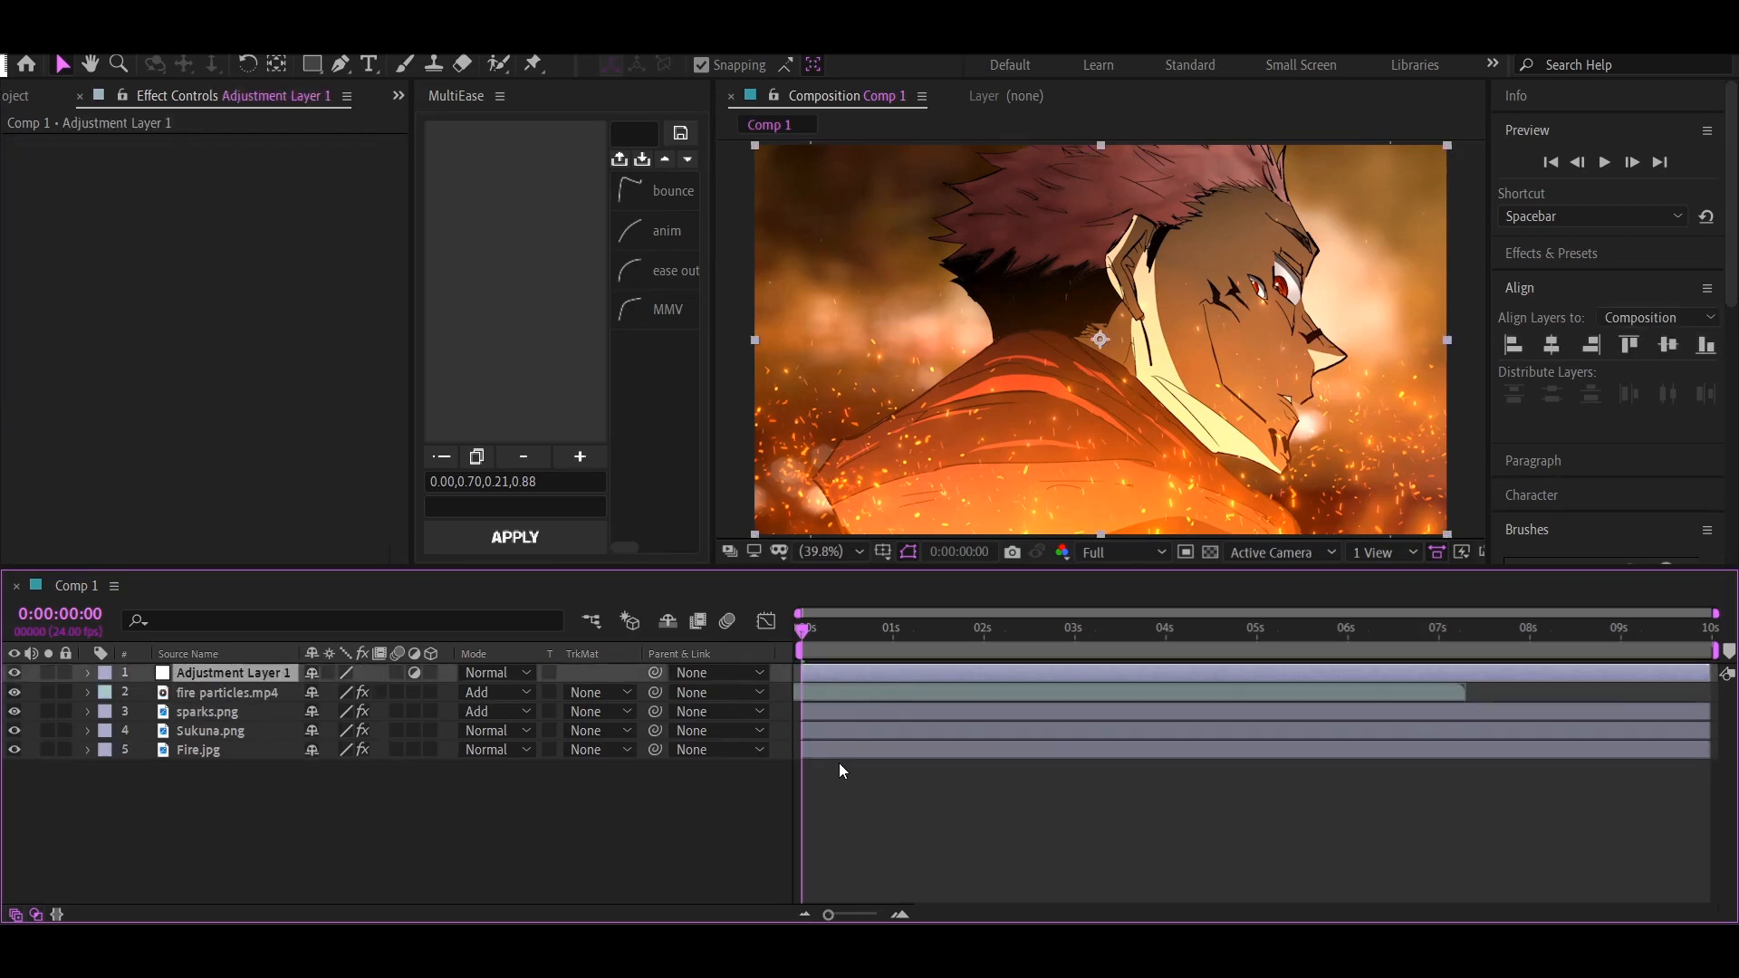
{"action": "key", "text": "Return"}
{"action": "type", "text": "looks"}
{"action": "key", "text": "Return"}
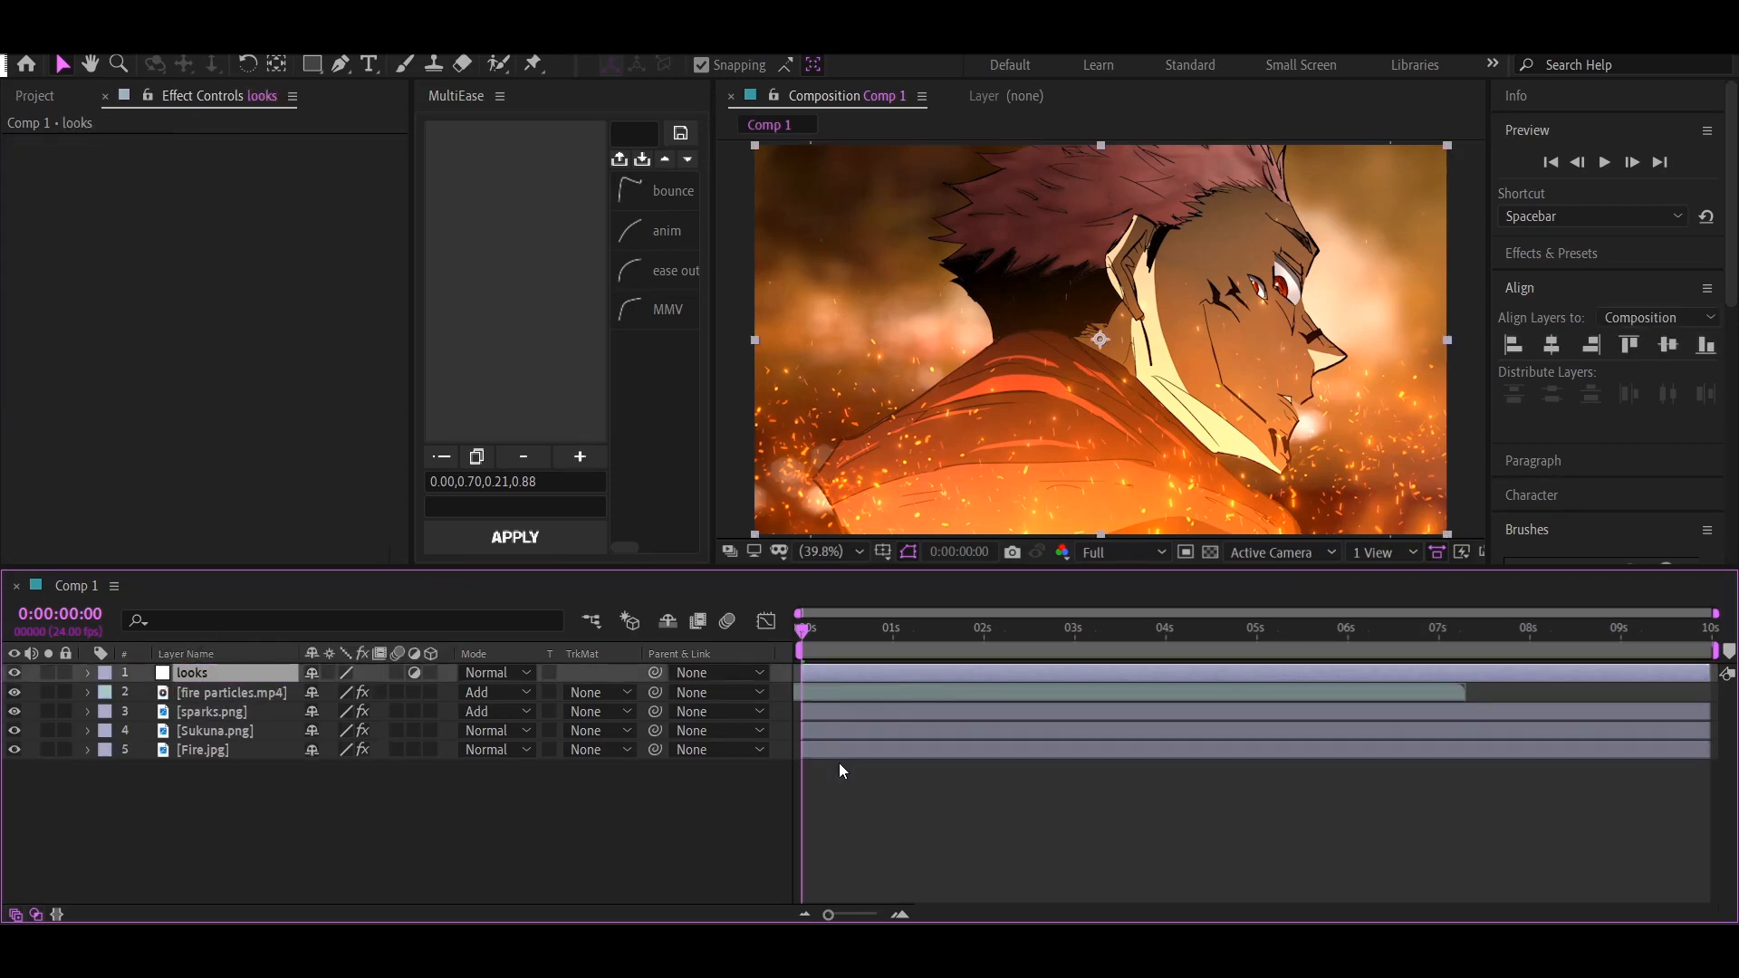
Add two more adjustment layers on top, named lum and rgb
{"action": "key", "text": "ctrl+alt+y"}
{"action": "type", "text": "l"}
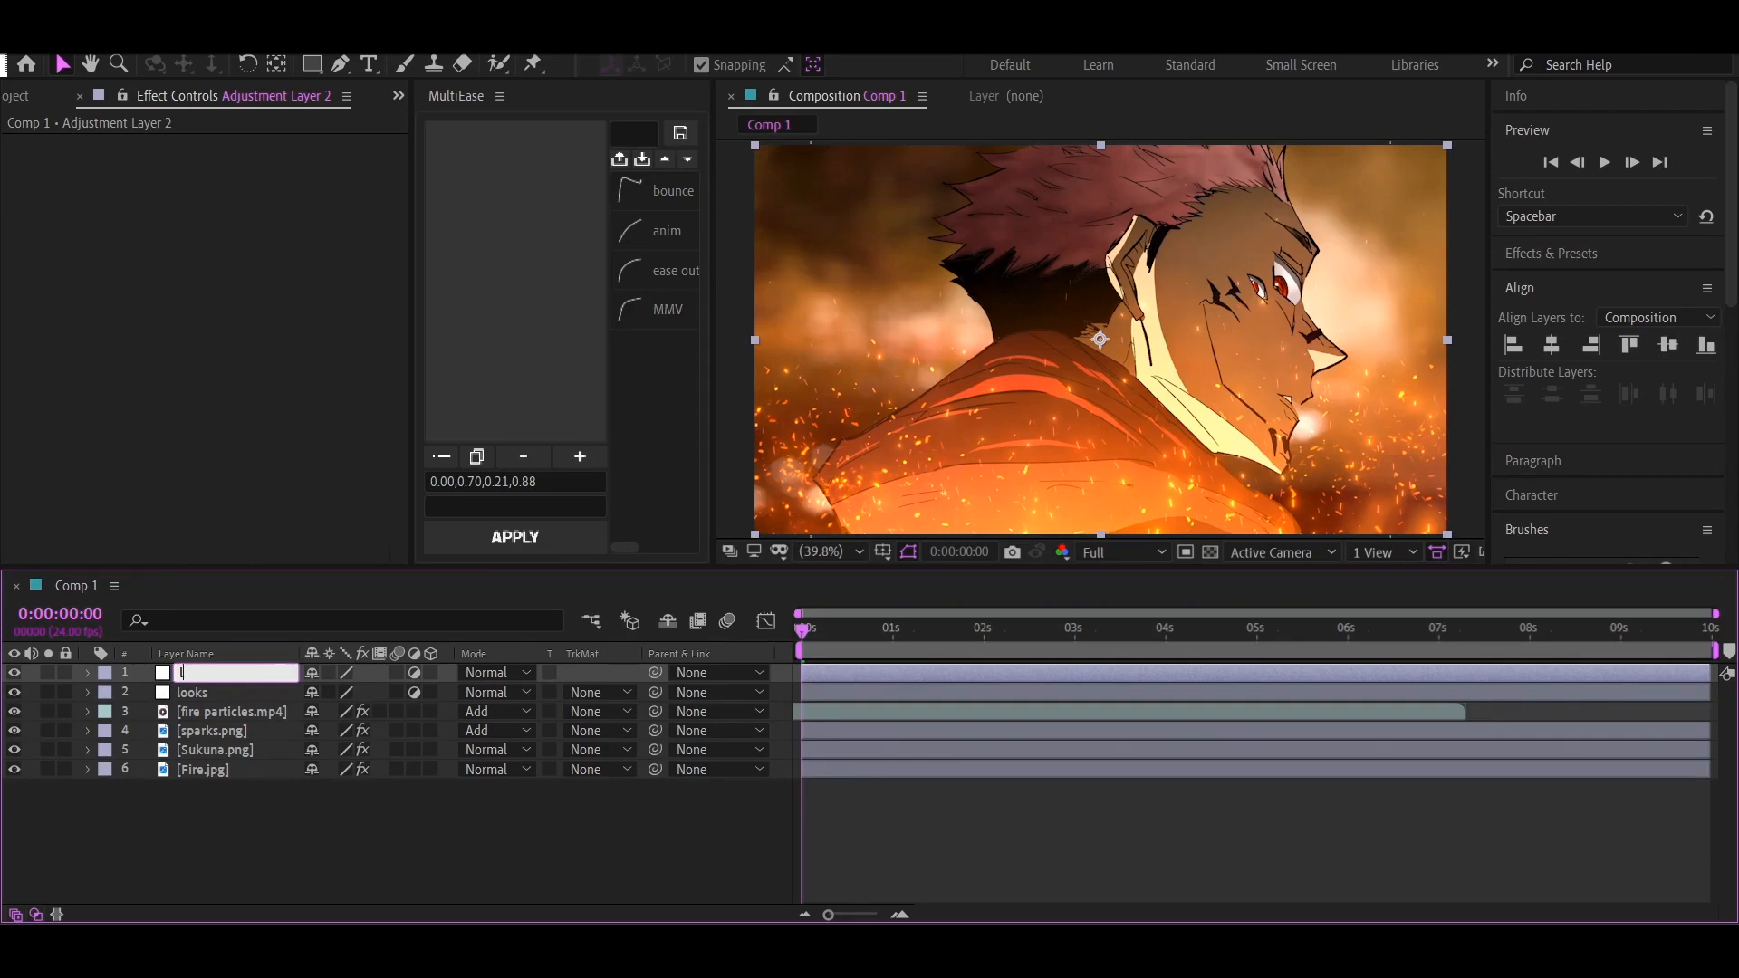
{"action": "type", "text": "um"}
{"action": "key", "text": "Return"}
{"action": "key", "text": "ctrl+alt+y"}
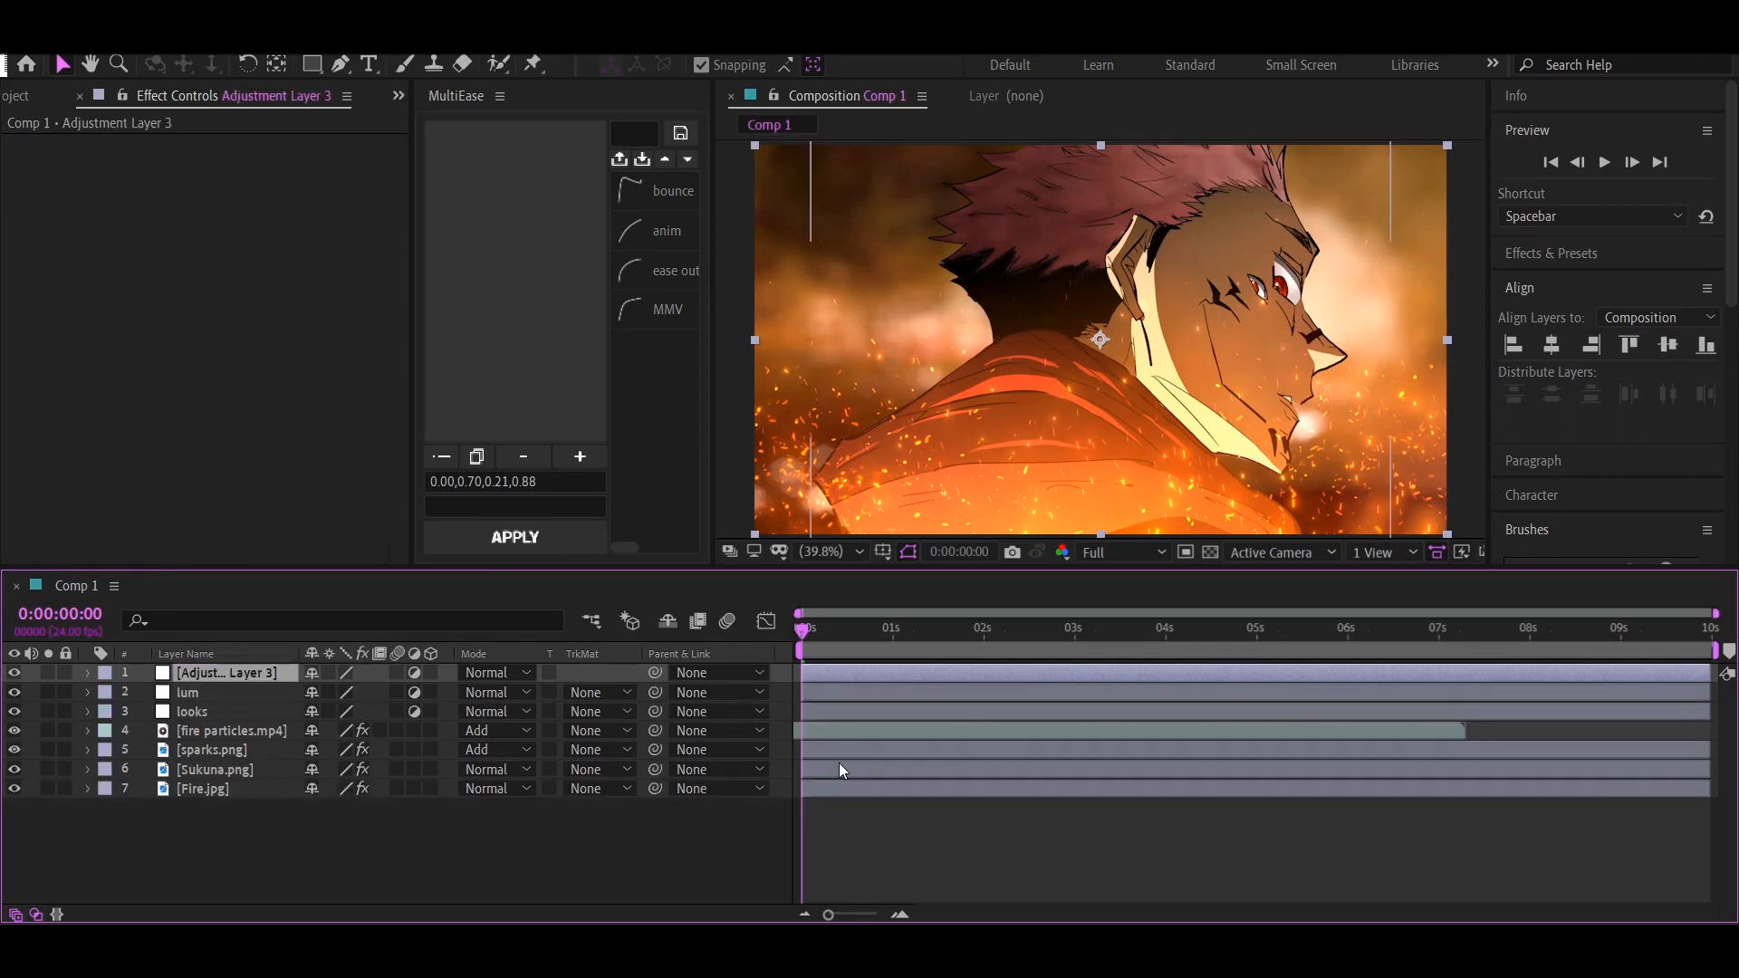
{"action": "type", "text": "rgb"}
{"action": "key", "text": "Return"}
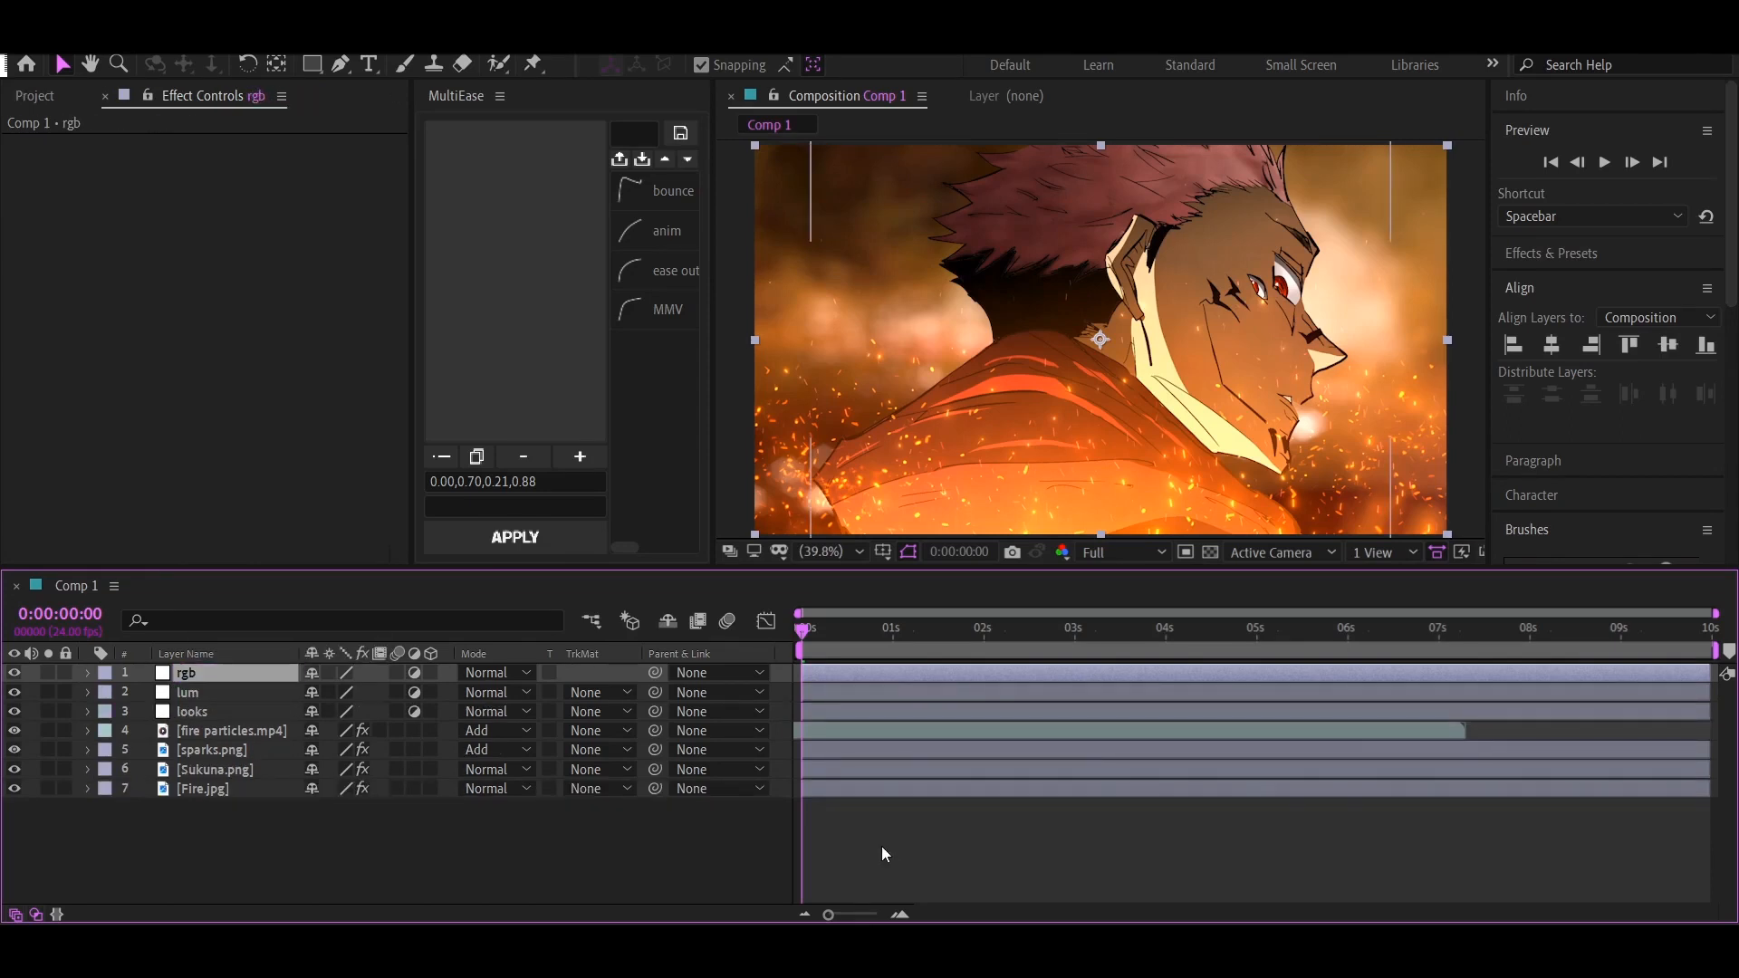
Apply the Looks effect to the looks layer, choosing the Prolost Flat Cinematic LUT at reduced strength
{"action": "left_click", "coordinate": [205, 711]}
{"action": "key", "text": "ctrl+space"}
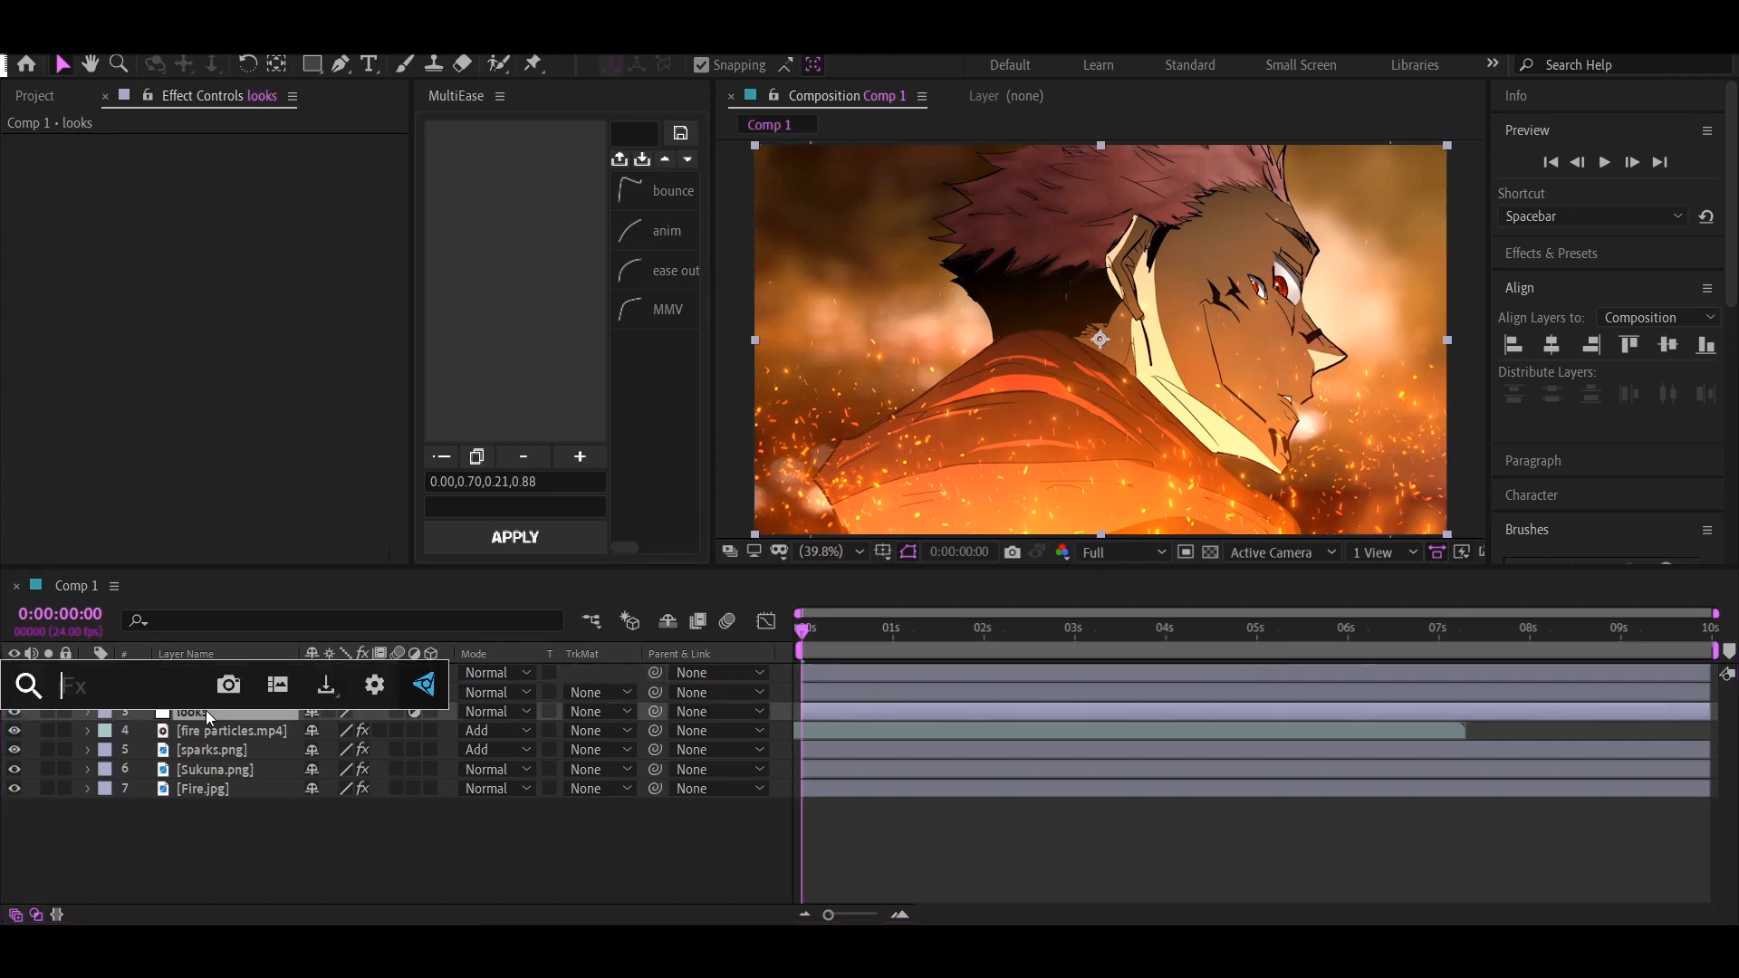
{"action": "type", "text": "looks"}
{"action": "key", "text": "Return"}
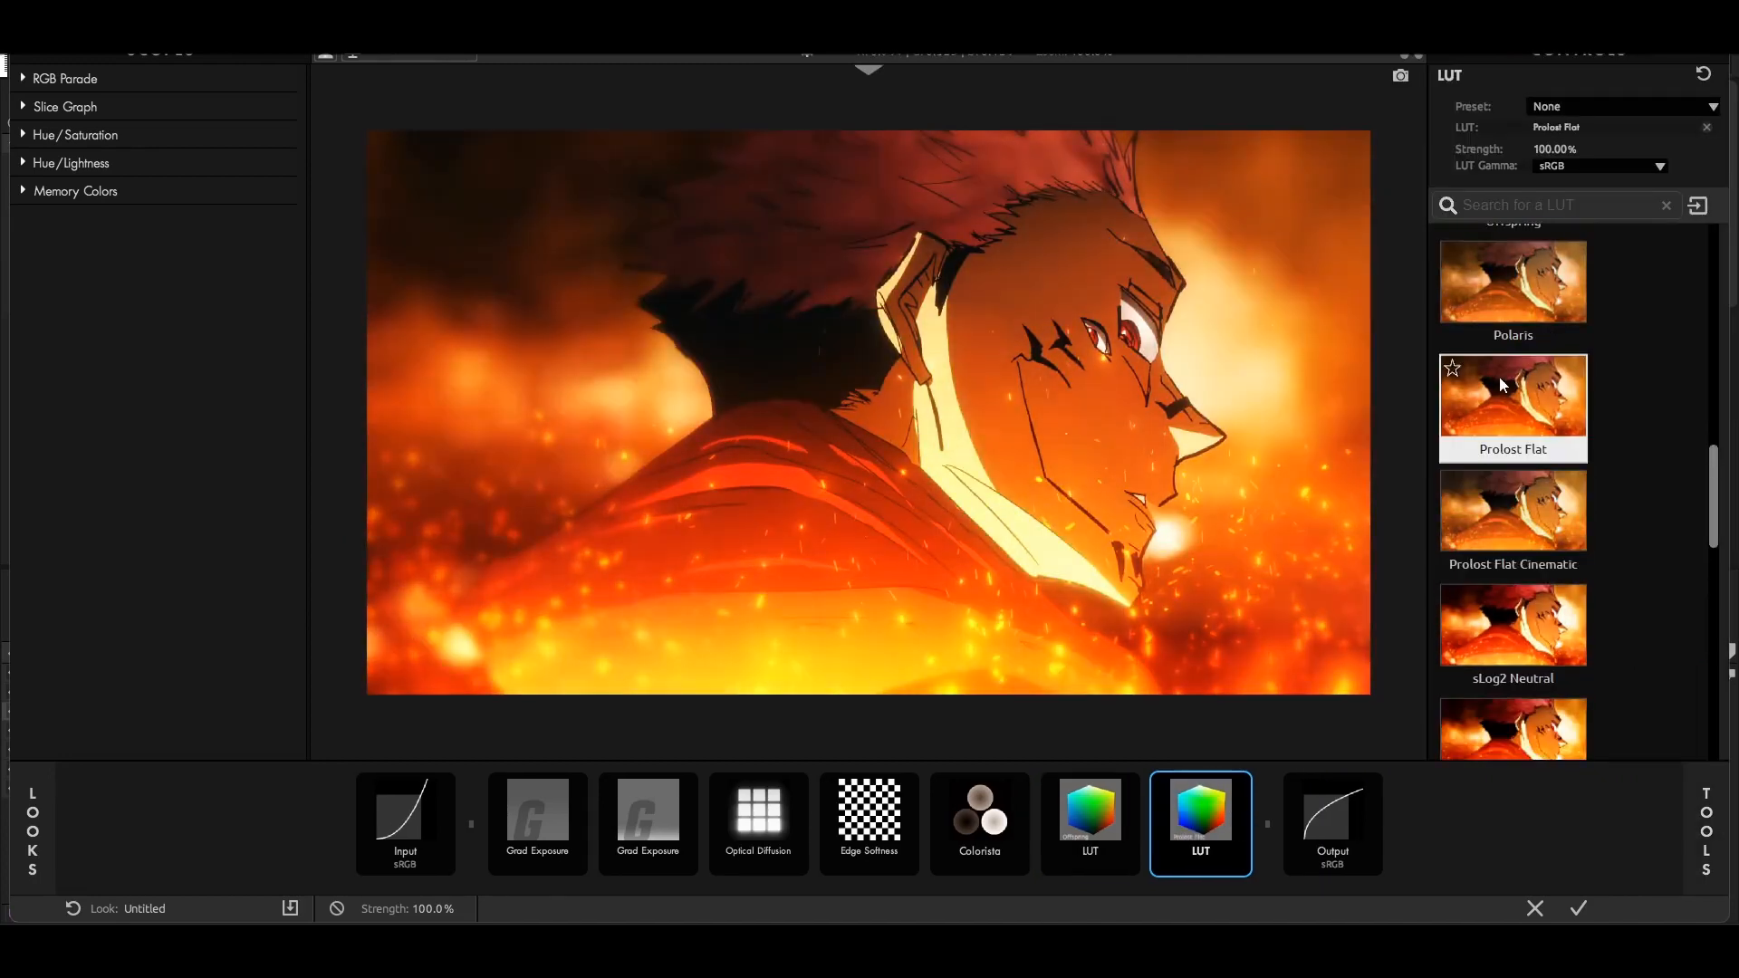
{"action": "left_click", "coordinate": [1514, 498]}
{"action": "left_click_drag", "start_coordinate": [1554, 149], "coordinate": [1519, 150]}
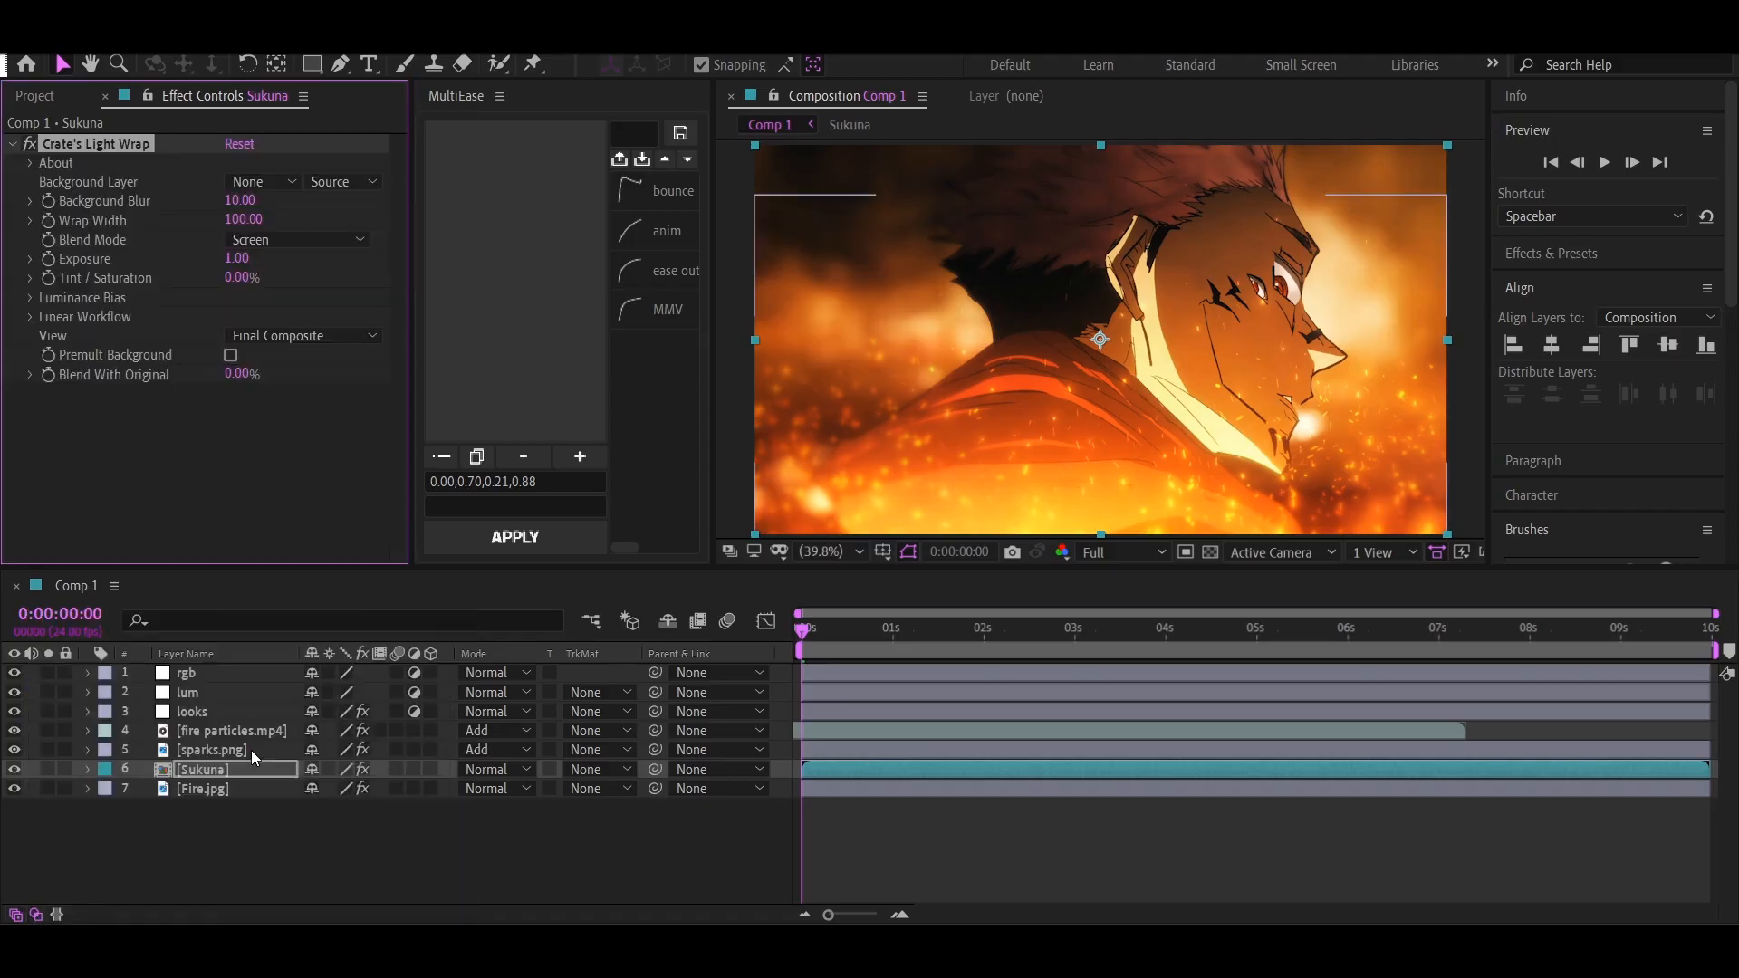
{"action": "left_click", "coordinate": [282, 181]}
{"action": "left_click", "coordinate": [310, 377]}
{"action": "left_click", "coordinate": [313, 336]}
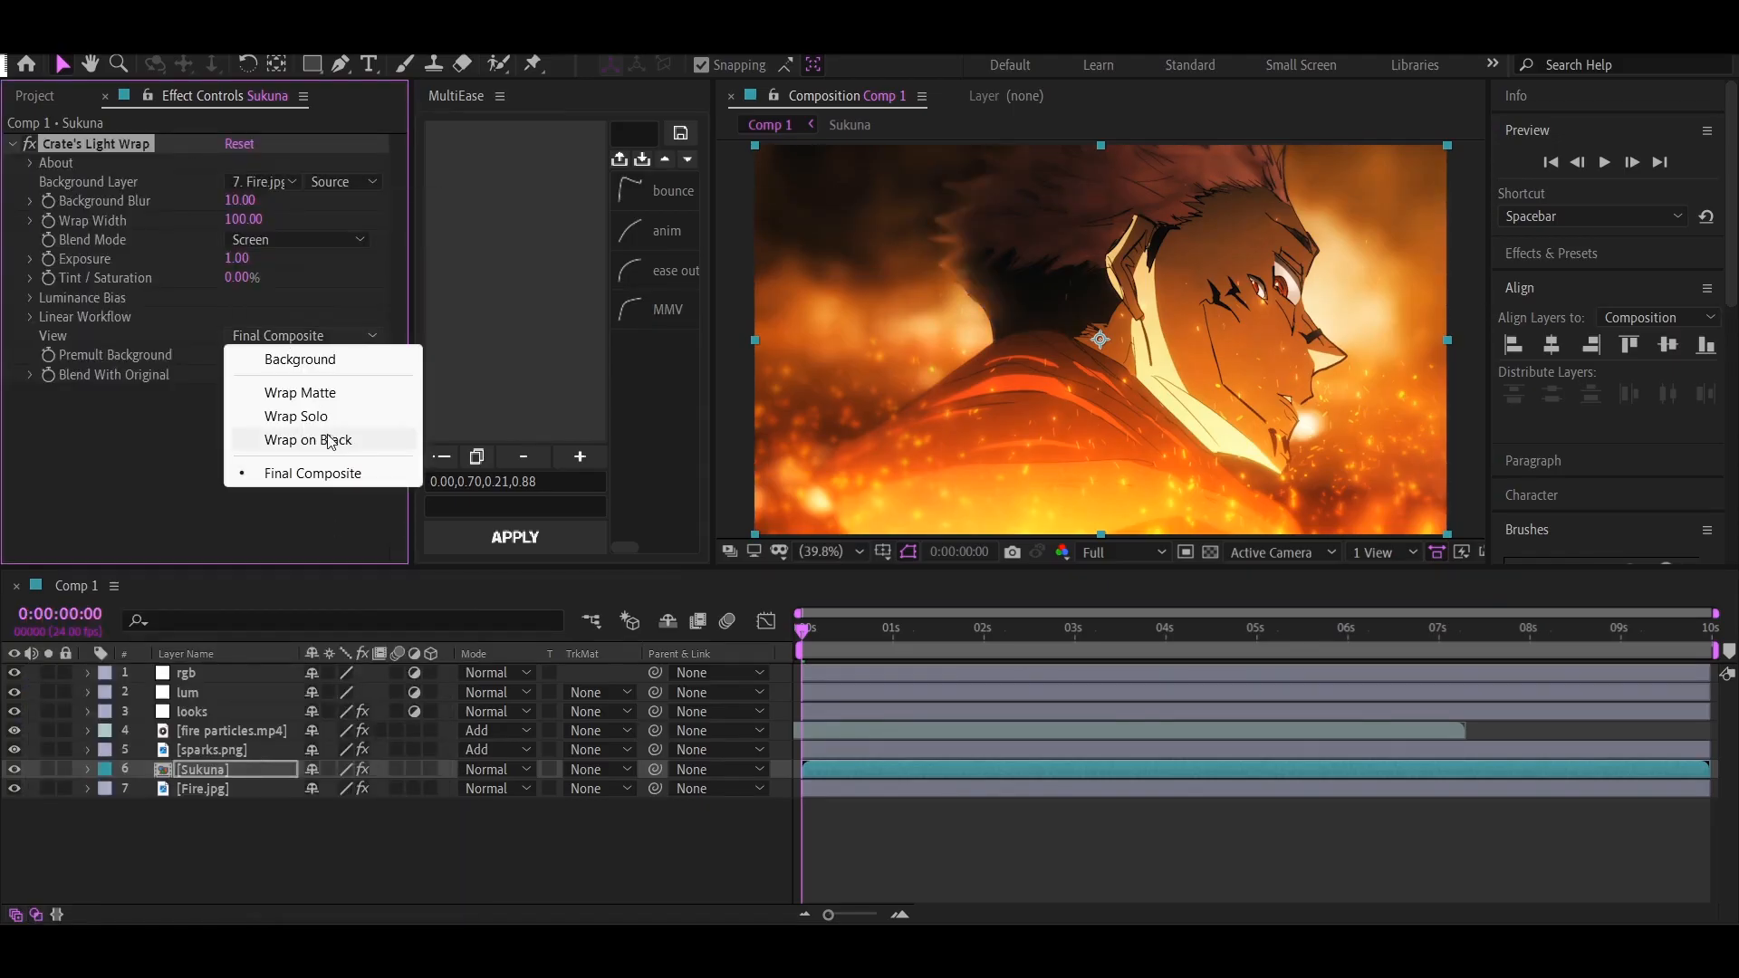
{"action": "left_click", "coordinate": [279, 356]}
{"action": "key", "text": "ctrl+z"}
{"action": "key", "text": "ctrl+z"}
Pre-compose the Fire.jpg layer as Fire.jpg Comp 1 with its effects inside, and return to Comp 1
{"action": "left_click", "coordinate": [205, 789]}
{"action": "key", "text": "ctrl+shift+c"}
{"action": "left_click", "coordinate": [986, 789]}
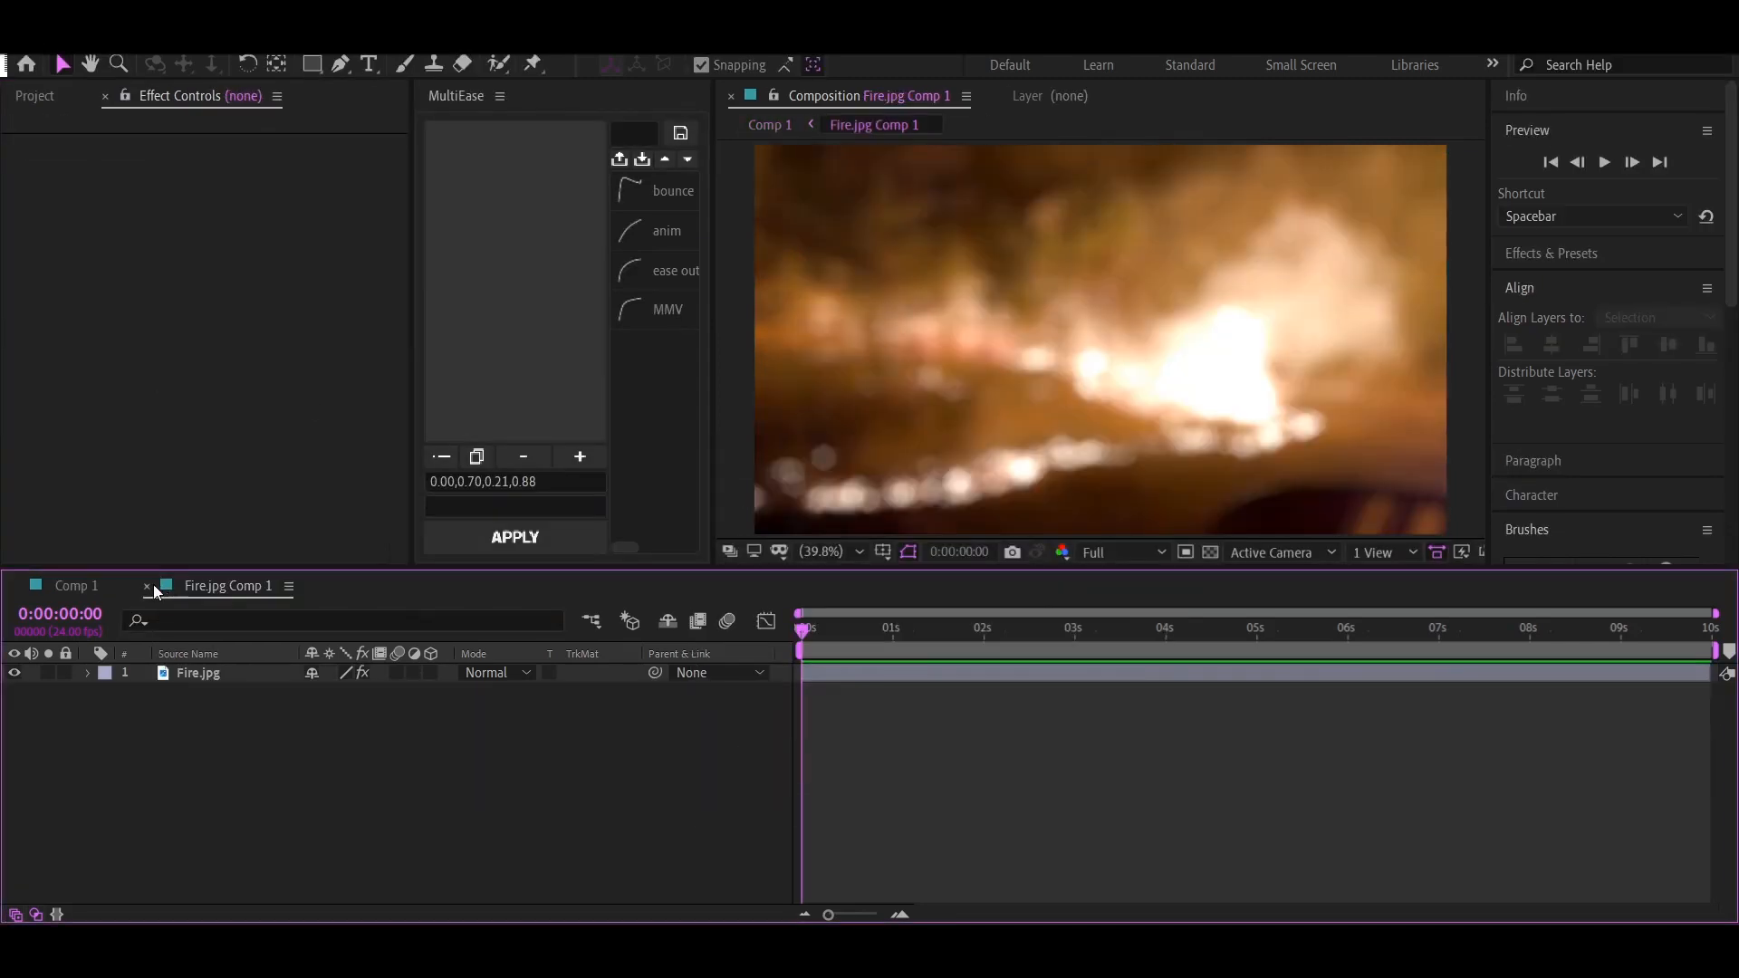
{"action": "left_click", "coordinate": [149, 587]}
Use Fire.jpg Comp 1 as the background layer of the Sukuna layer's Crate's Light Wrap effect
{"action": "left_click", "coordinate": [229, 752]}
{"action": "left_click", "coordinate": [230, 768]}
{"action": "left_click", "coordinate": [263, 181]}
{"action": "left_click", "coordinate": [324, 382]}
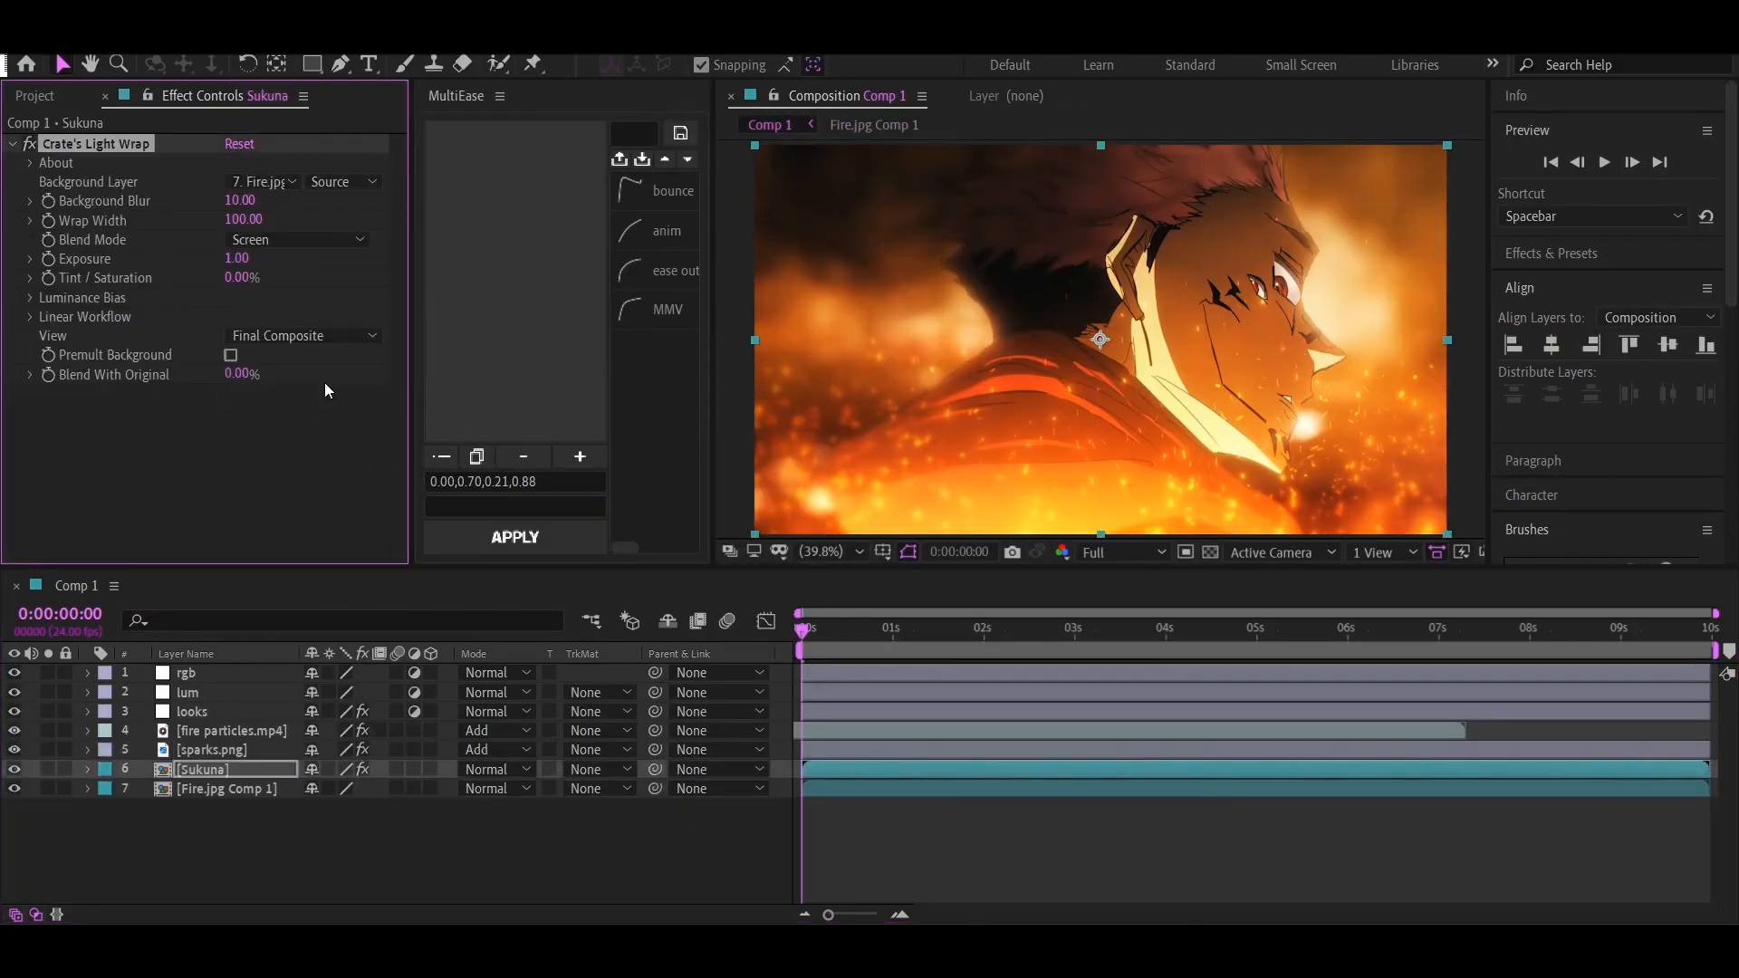
Tune the light wrap to background blur 63, wrap width 96 and exposure 1.37, partly blended with the original
{"action": "left_click_drag", "start_coordinate": [243, 261], "coordinate": [198, 223]}
{"action": "left_click_drag", "start_coordinate": [241, 202], "coordinate": [310, 218]}
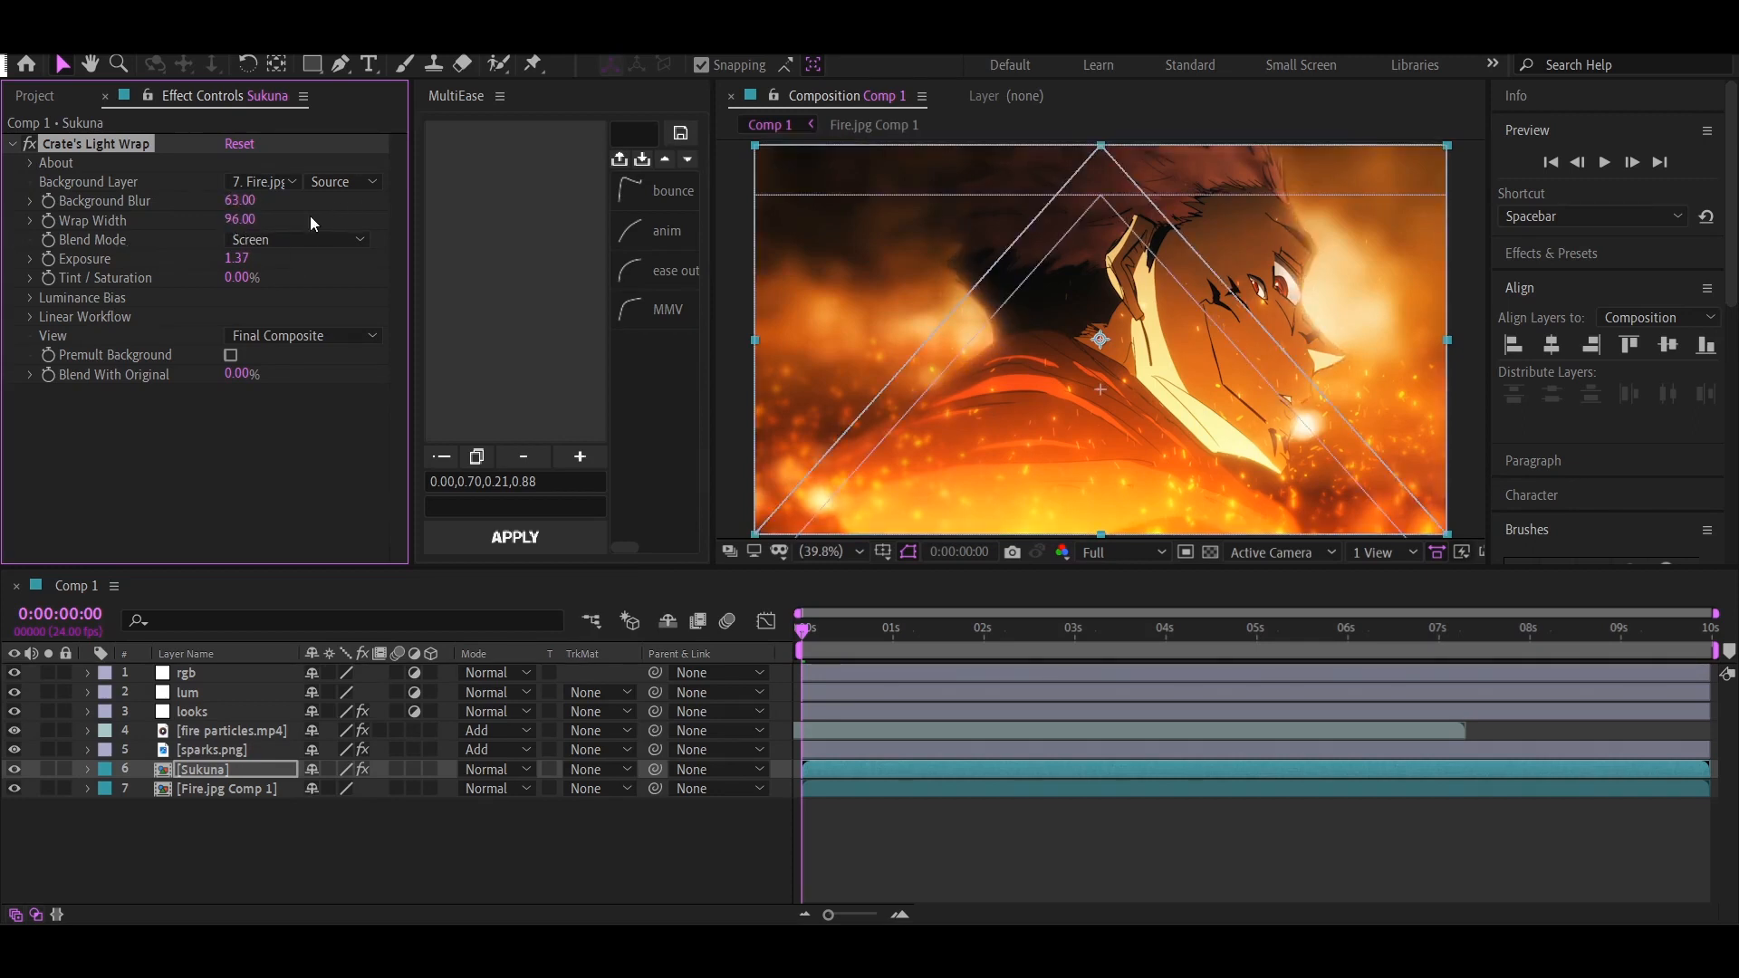
{"action": "mouse_move", "coordinate": [227, 384]}
{"action": "left_mouse_down"}
{"action": "mouse_move", "coordinate": [271, 384]}
{"action": "mouse_move", "coordinate": [230, 384]}
{"action": "left_mouse_up"}
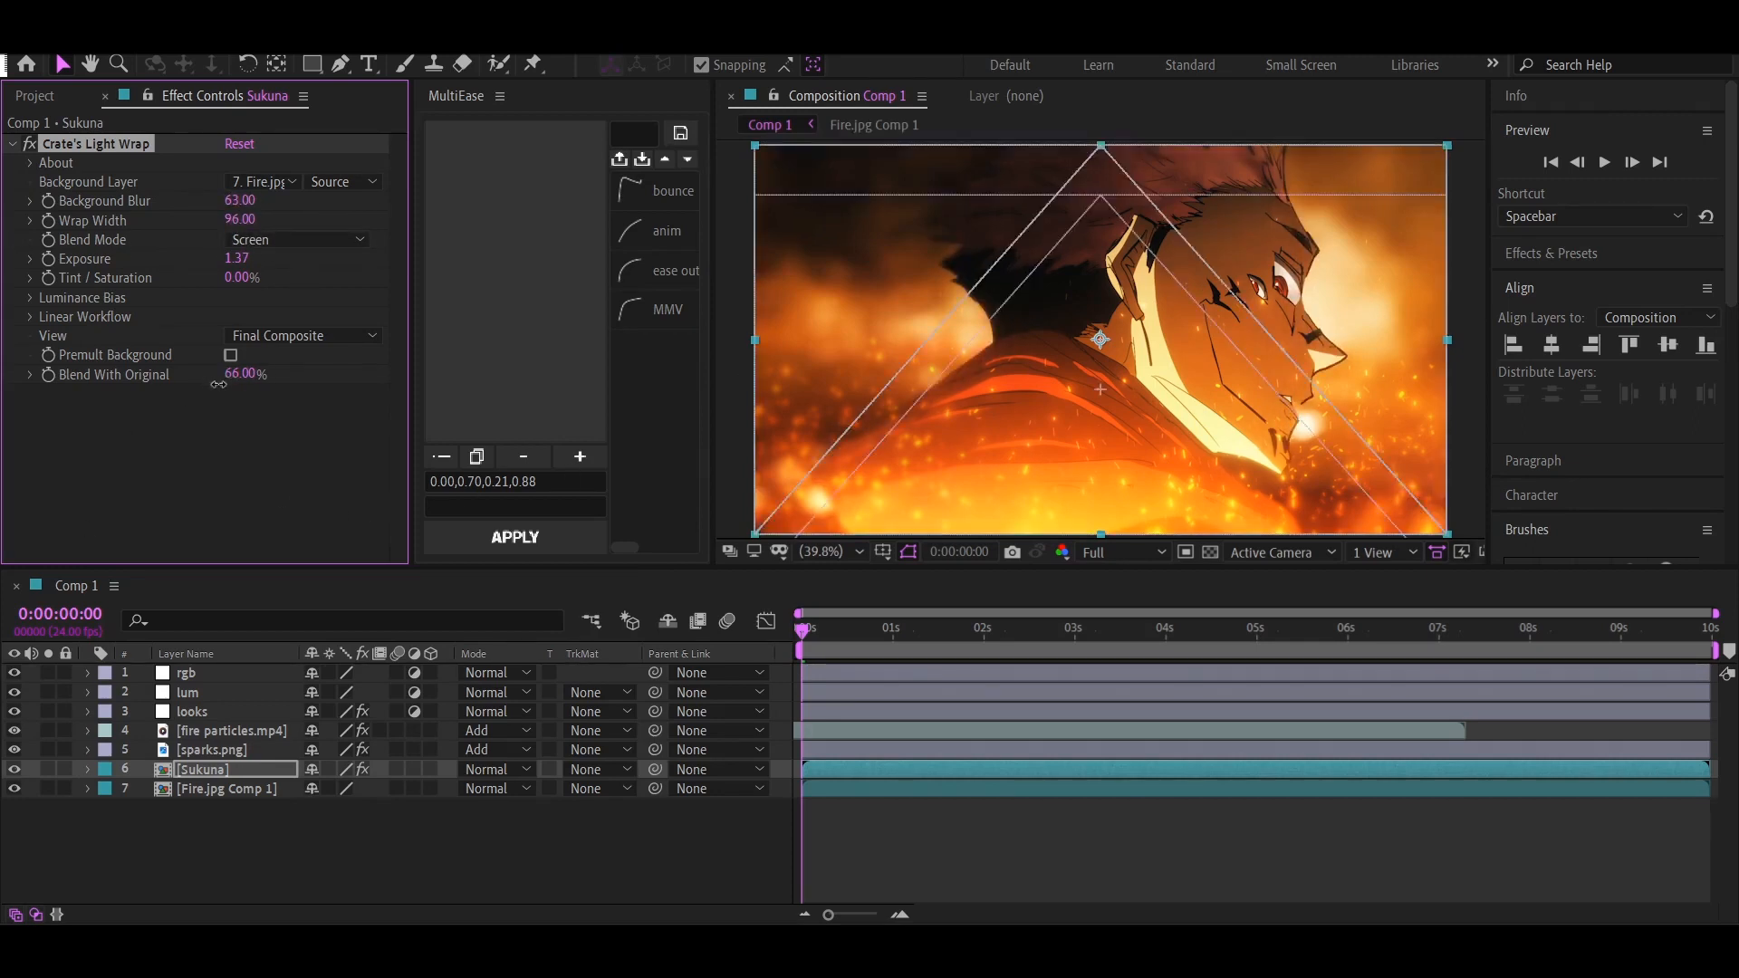
Apply the Exposure effect to the Fire.jpg Comp 1 layer and set its exposure to -0.35
{"action": "left_click", "coordinate": [220, 786]}
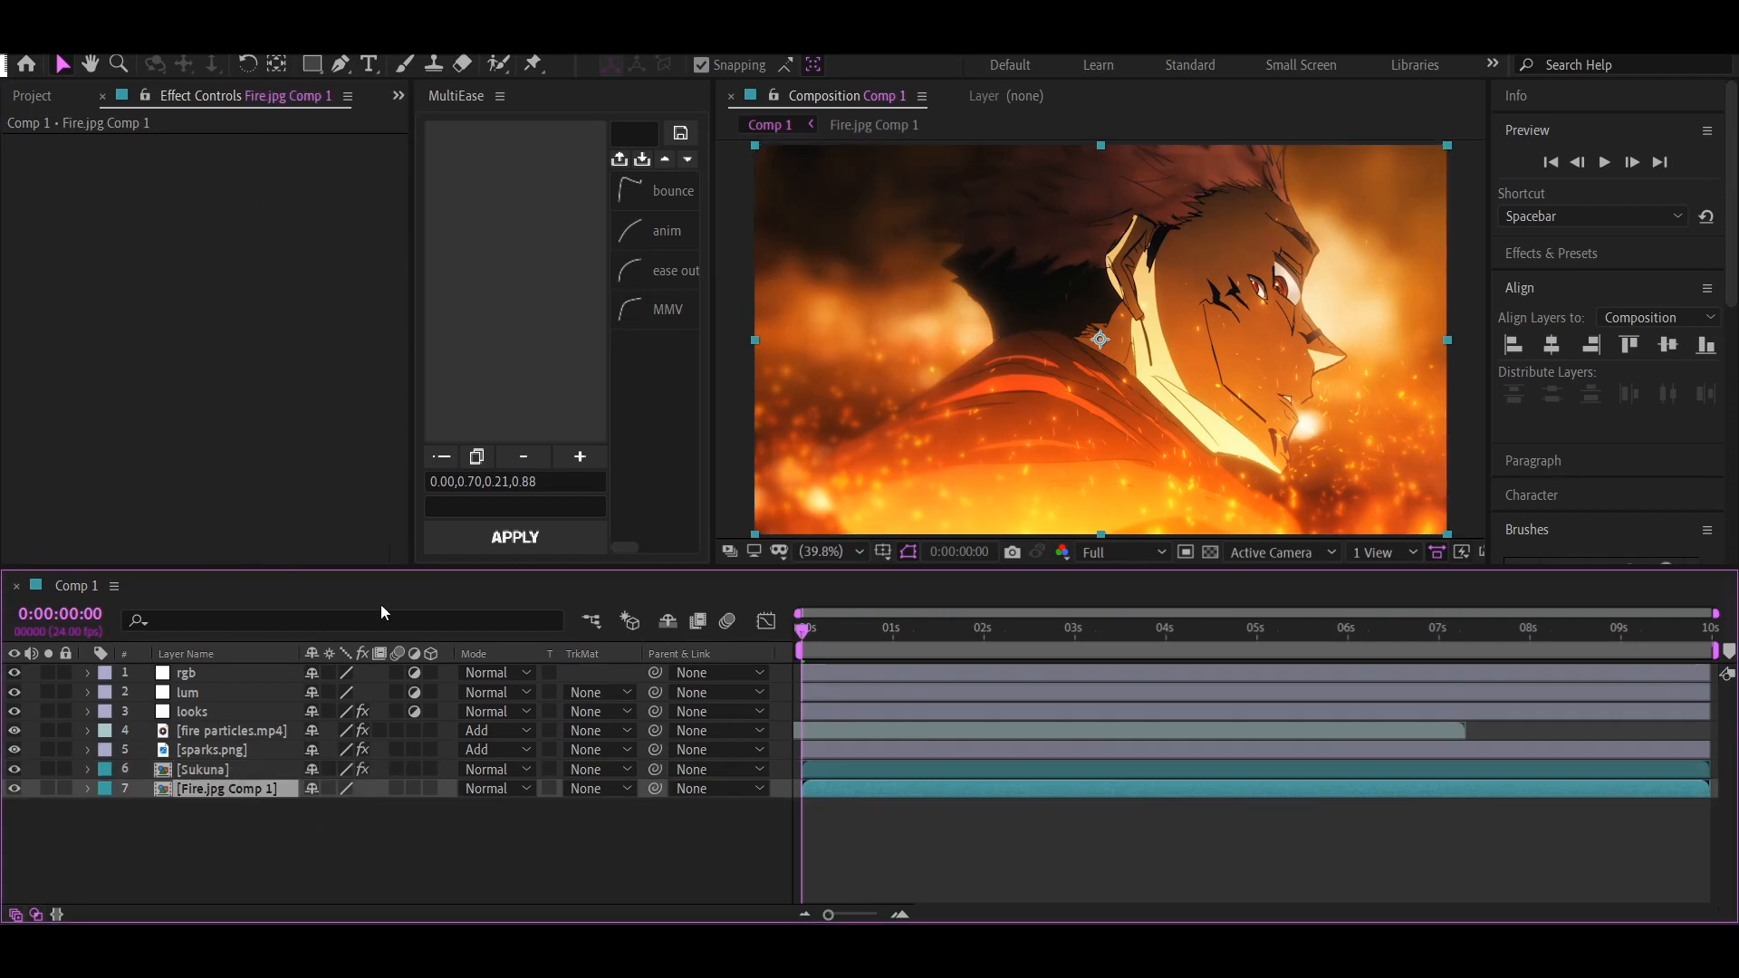
{"action": "key", "text": "ctrl+space"}
{"action": "type", "text": "ex"}
{"action": "key", "text": "Return"}
{"action": "mouse_move", "coordinate": [238, 204]}
{"action": "left_mouse_down"}
{"action": "mouse_move", "coordinate": [192, 215]}
{"action": "mouse_move", "coordinate": [220, 228]}
{"action": "left_mouse_up"}
{"action": "left_click", "coordinate": [263, 833]}
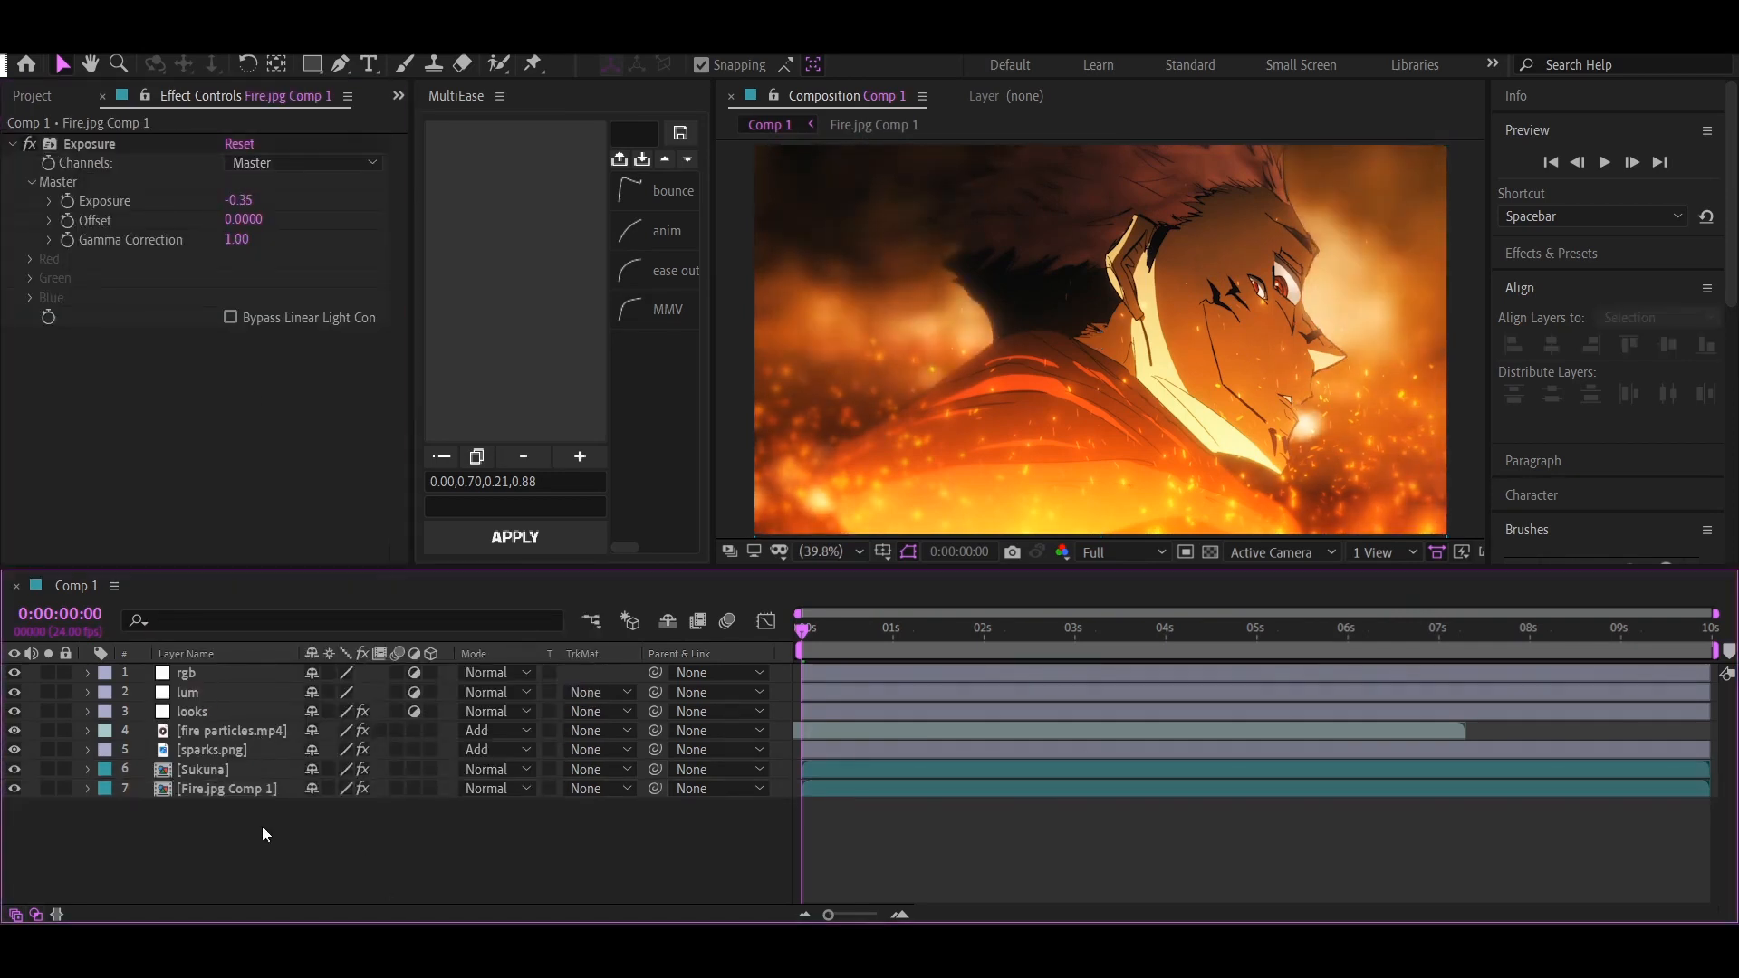
Copy the Fire.jpg Comp 1 layer into the Sukuna composition above Sukuna.png and set its blending mode to Overlay
{"action": "left_click", "coordinate": [237, 794]}
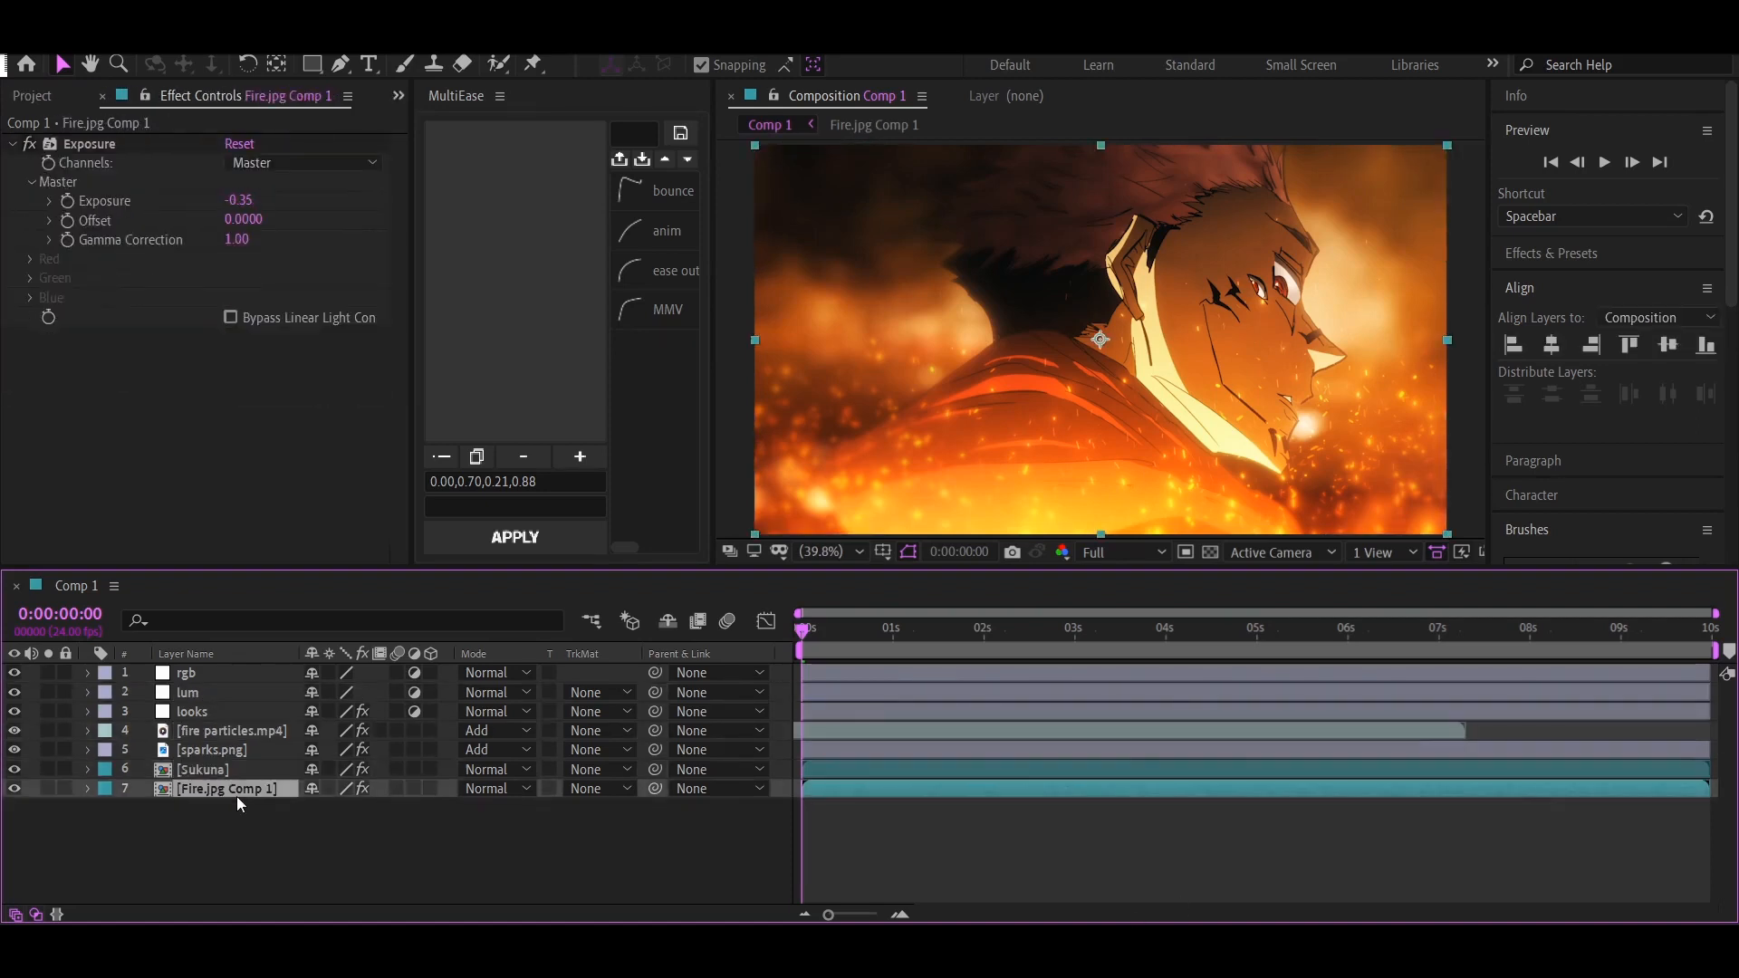
{"action": "key", "text": "ctrl+c"}
{"action": "double_click", "coordinate": [214, 771]}
{"action": "key", "text": "ctrl+v"}
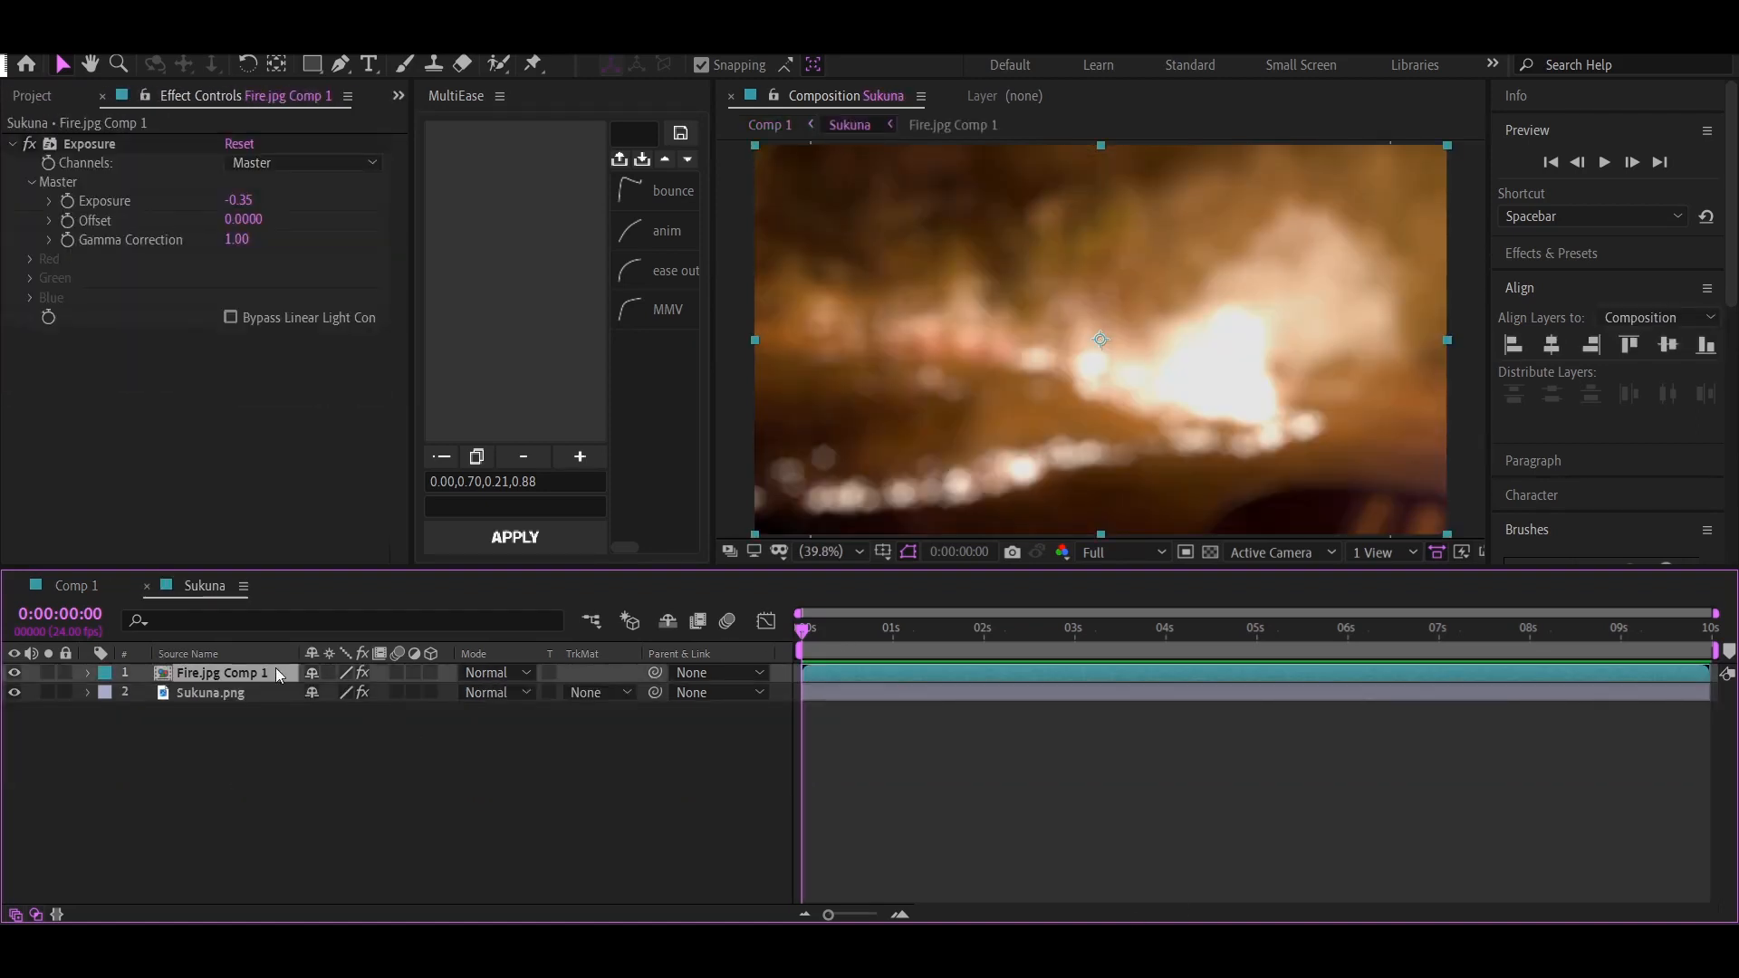
{"action": "left_click", "coordinate": [497, 672]}
{"action": "left_click", "coordinate": [562, 487]}
Replace the Exposure effect on the copied fire layer with a Gaussian Blur of about 113.3 blurriness
{"action": "key", "text": "ctrl+space"}
{"action": "type", "text": "gau"}
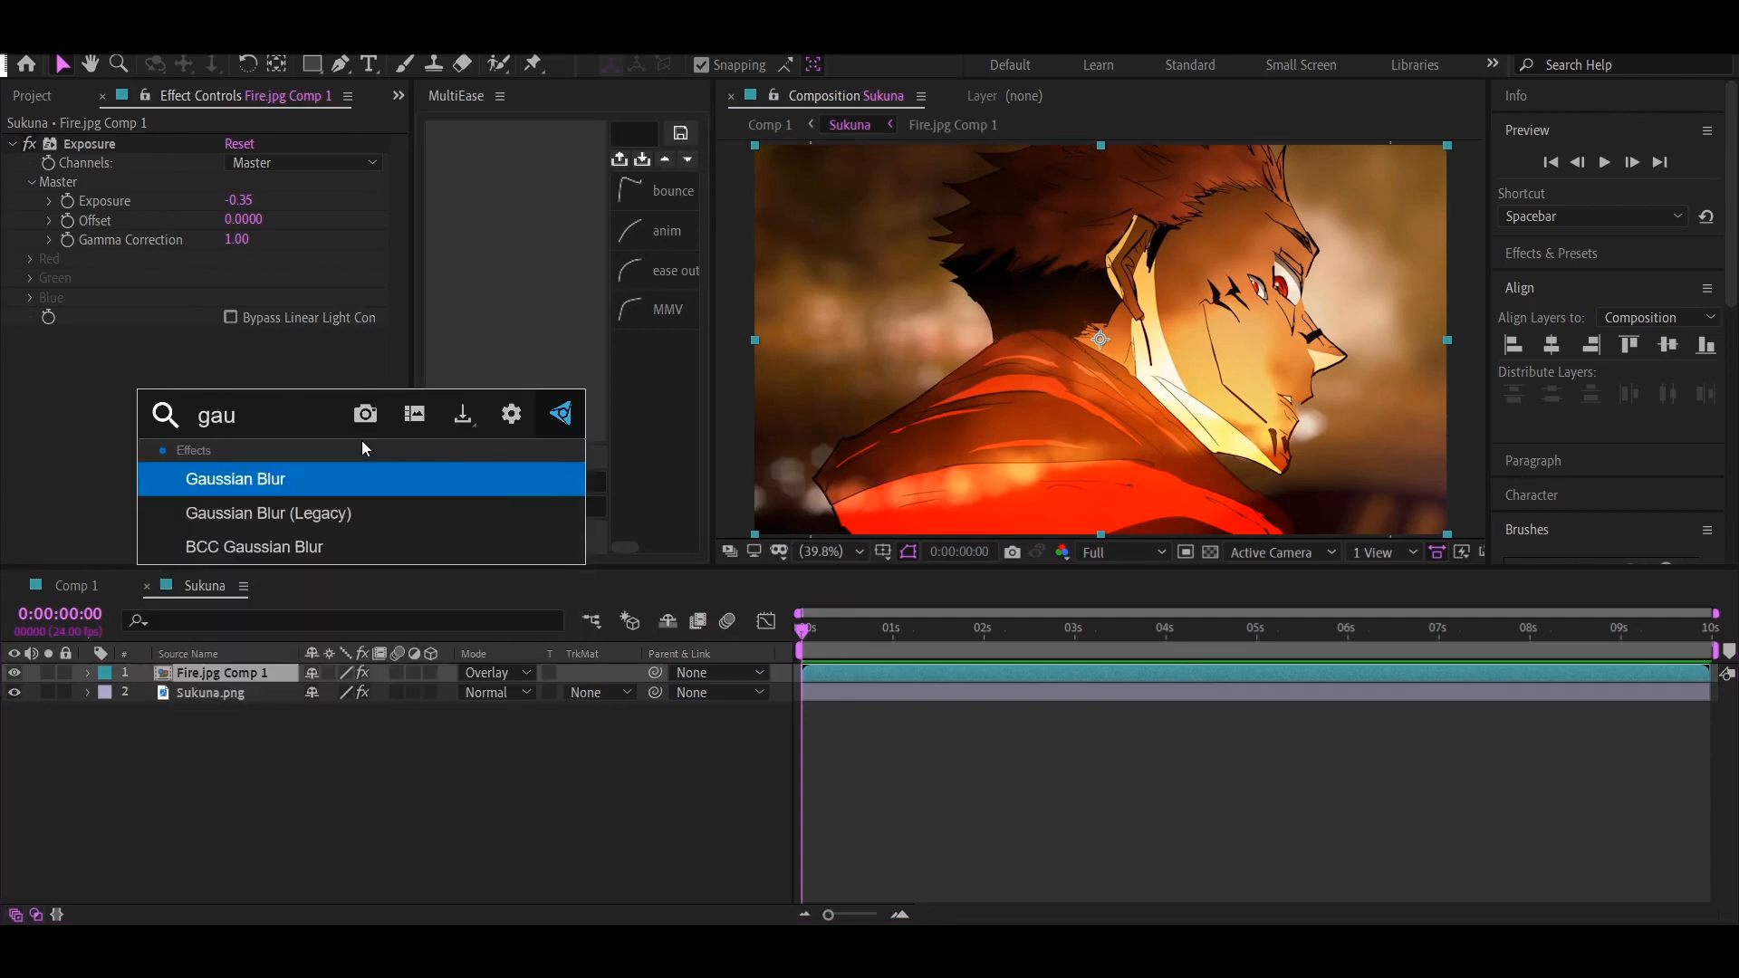
{"action": "key", "text": "Return"}
{"action": "left_click", "coordinate": [76, 145]}
{"action": "key", "text": "Delete"}
{"action": "left_click_drag", "start_coordinate": [254, 164], "coordinate": [1525, 169]}
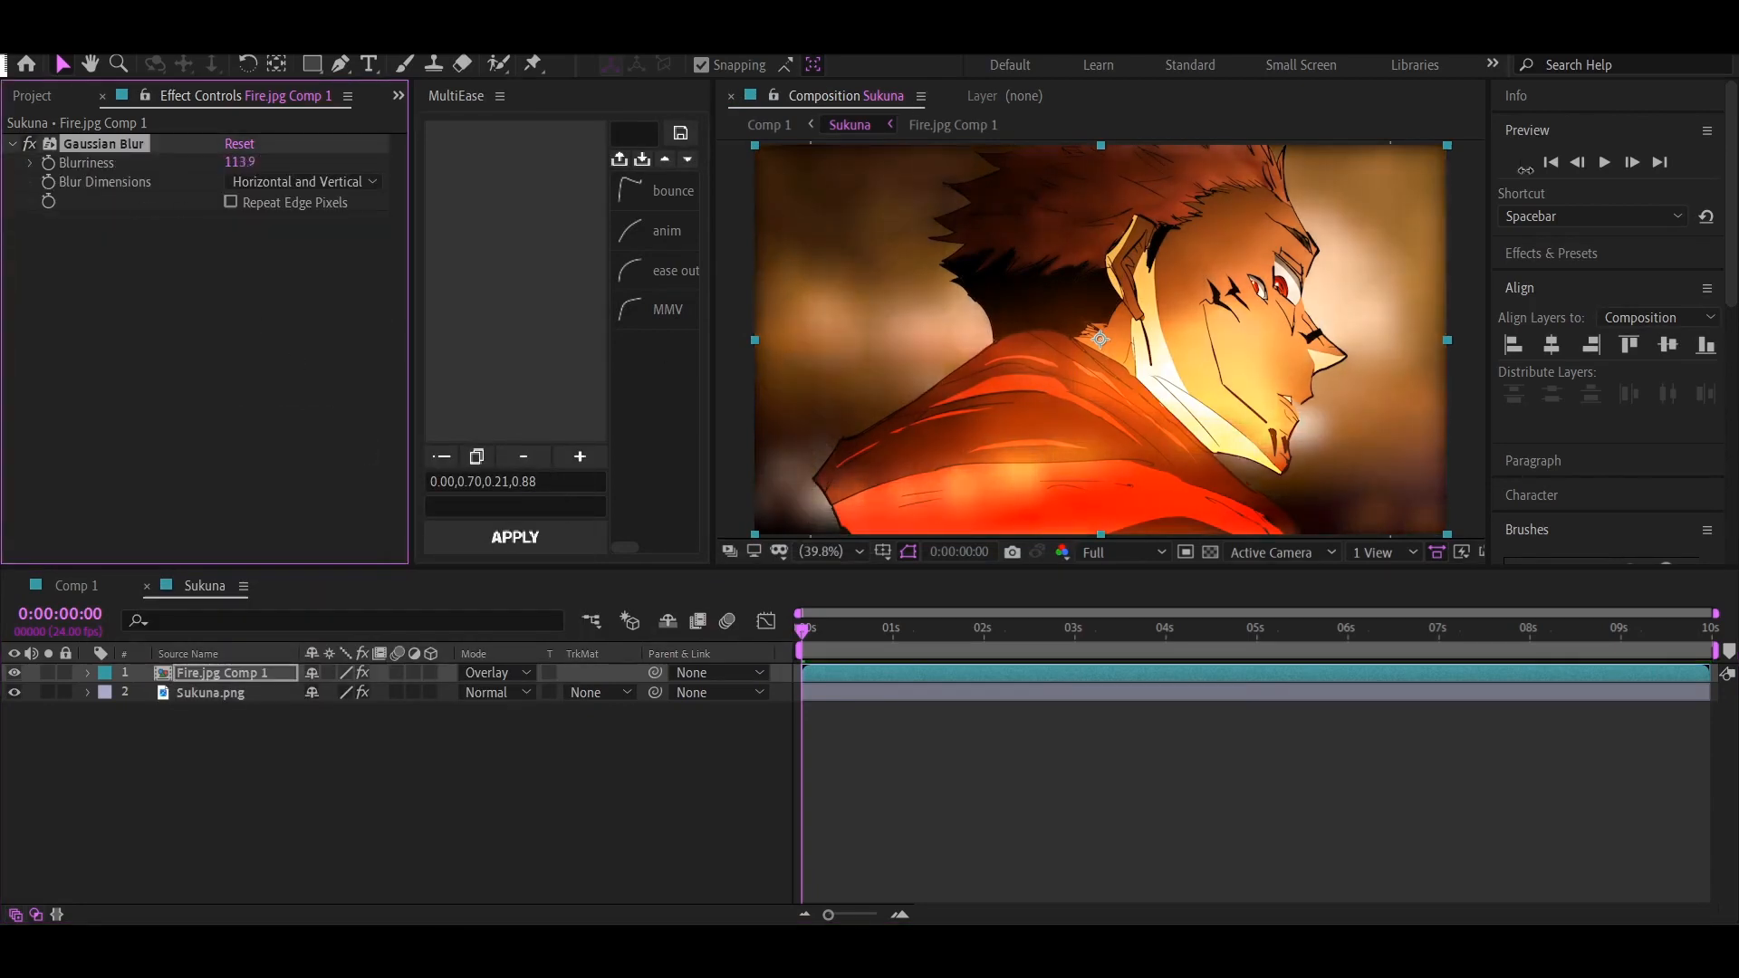
Preserve underlying transparency on the blurred fire layer so that it only covers the character
{"action": "left_click", "coordinate": [550, 673]}
{"action": "left_click", "coordinate": [497, 672]}
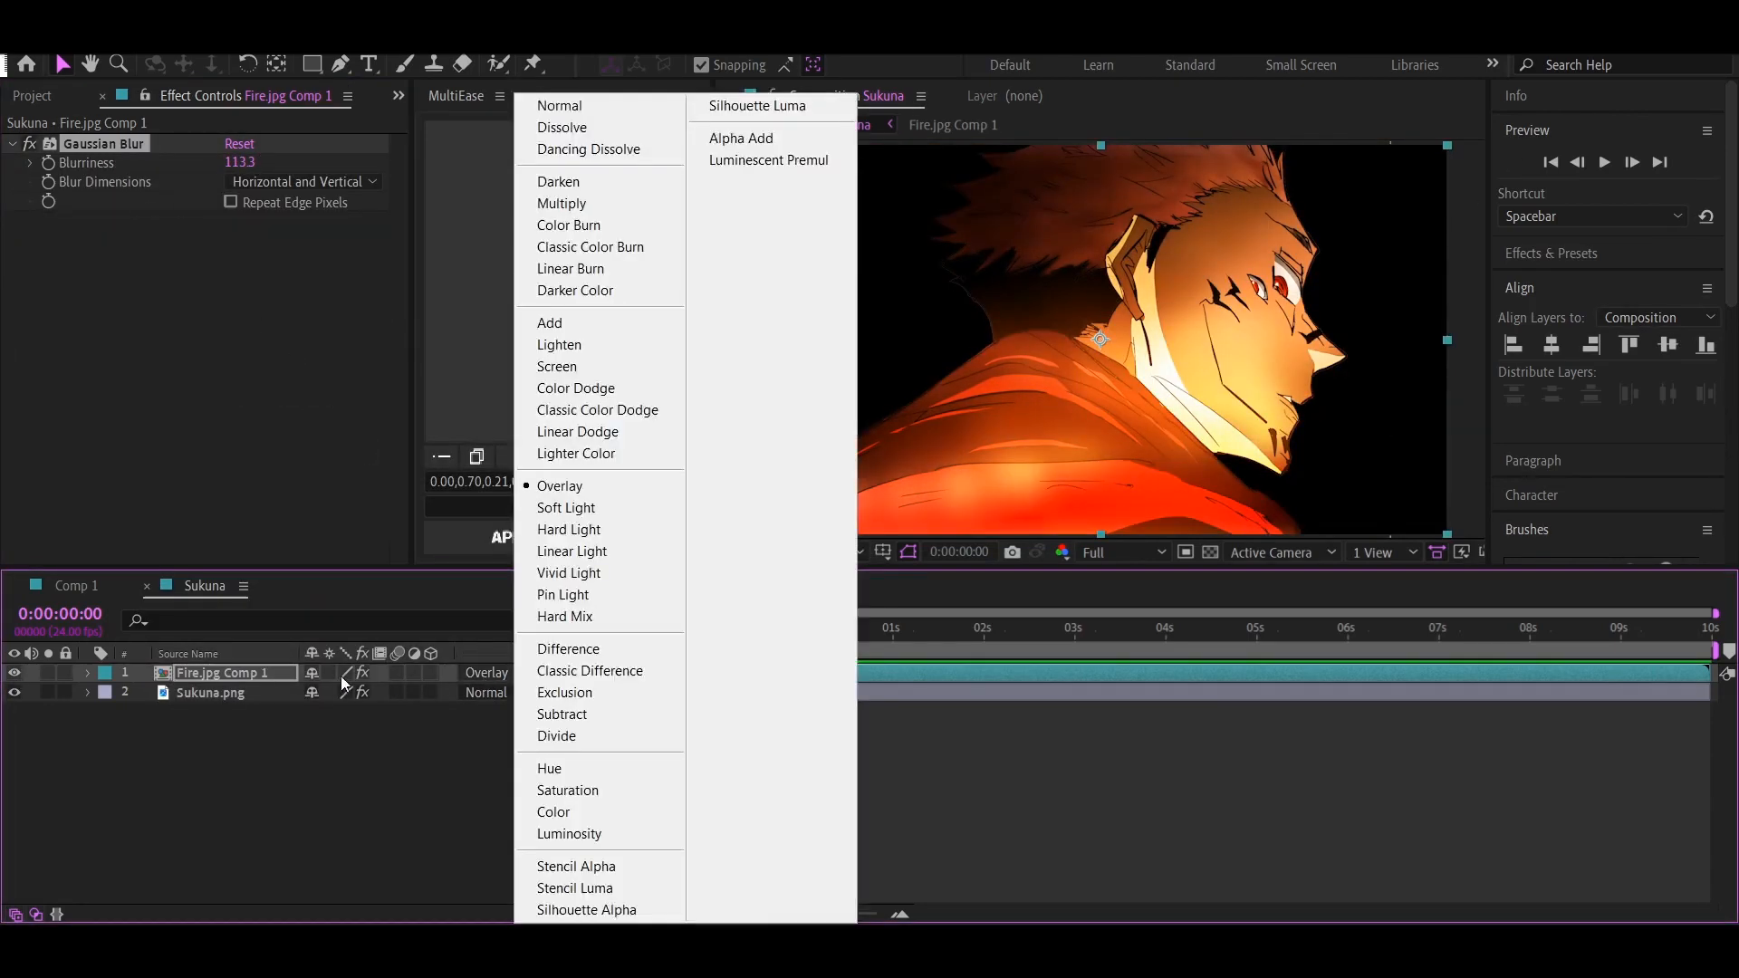
{"action": "key", "text": "Escape"}
Reduce the blurred fire layer's opacity to 10%, checking the look in Comp 1 along the way
{"action": "key", "text": "t"}
{"action": "key", "text": "Return"}
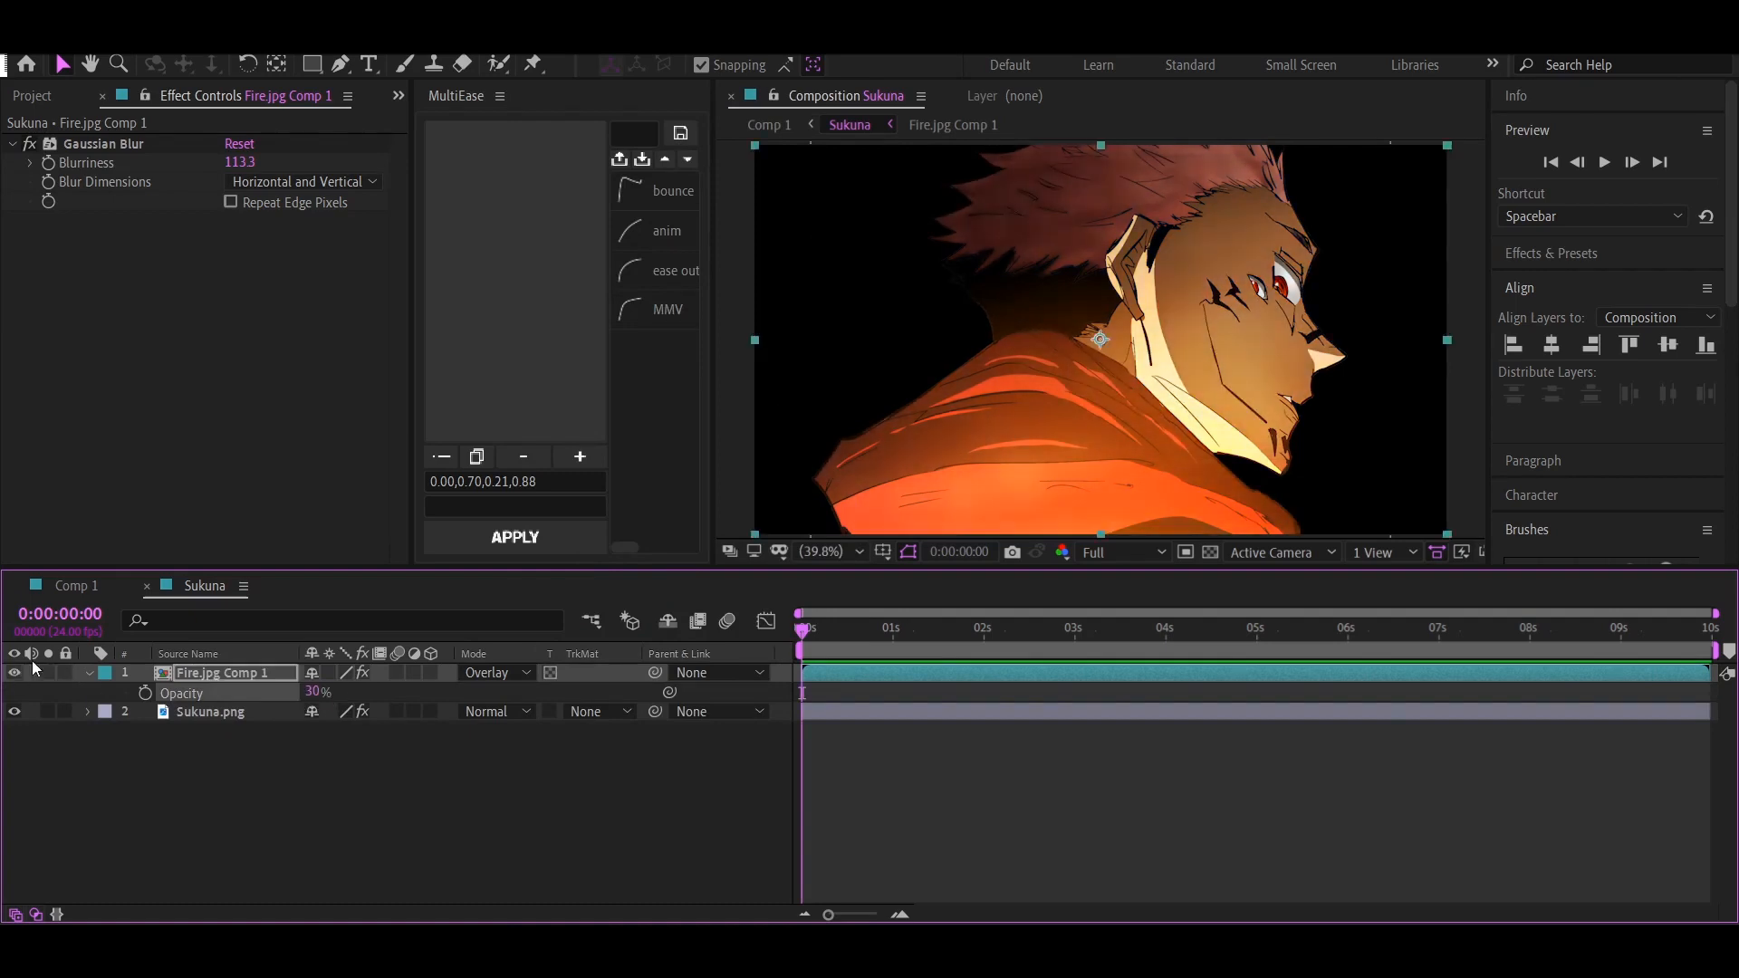
{"action": "left_click", "coordinate": [107, 591]}
{"action": "left_click", "coordinate": [202, 587]}
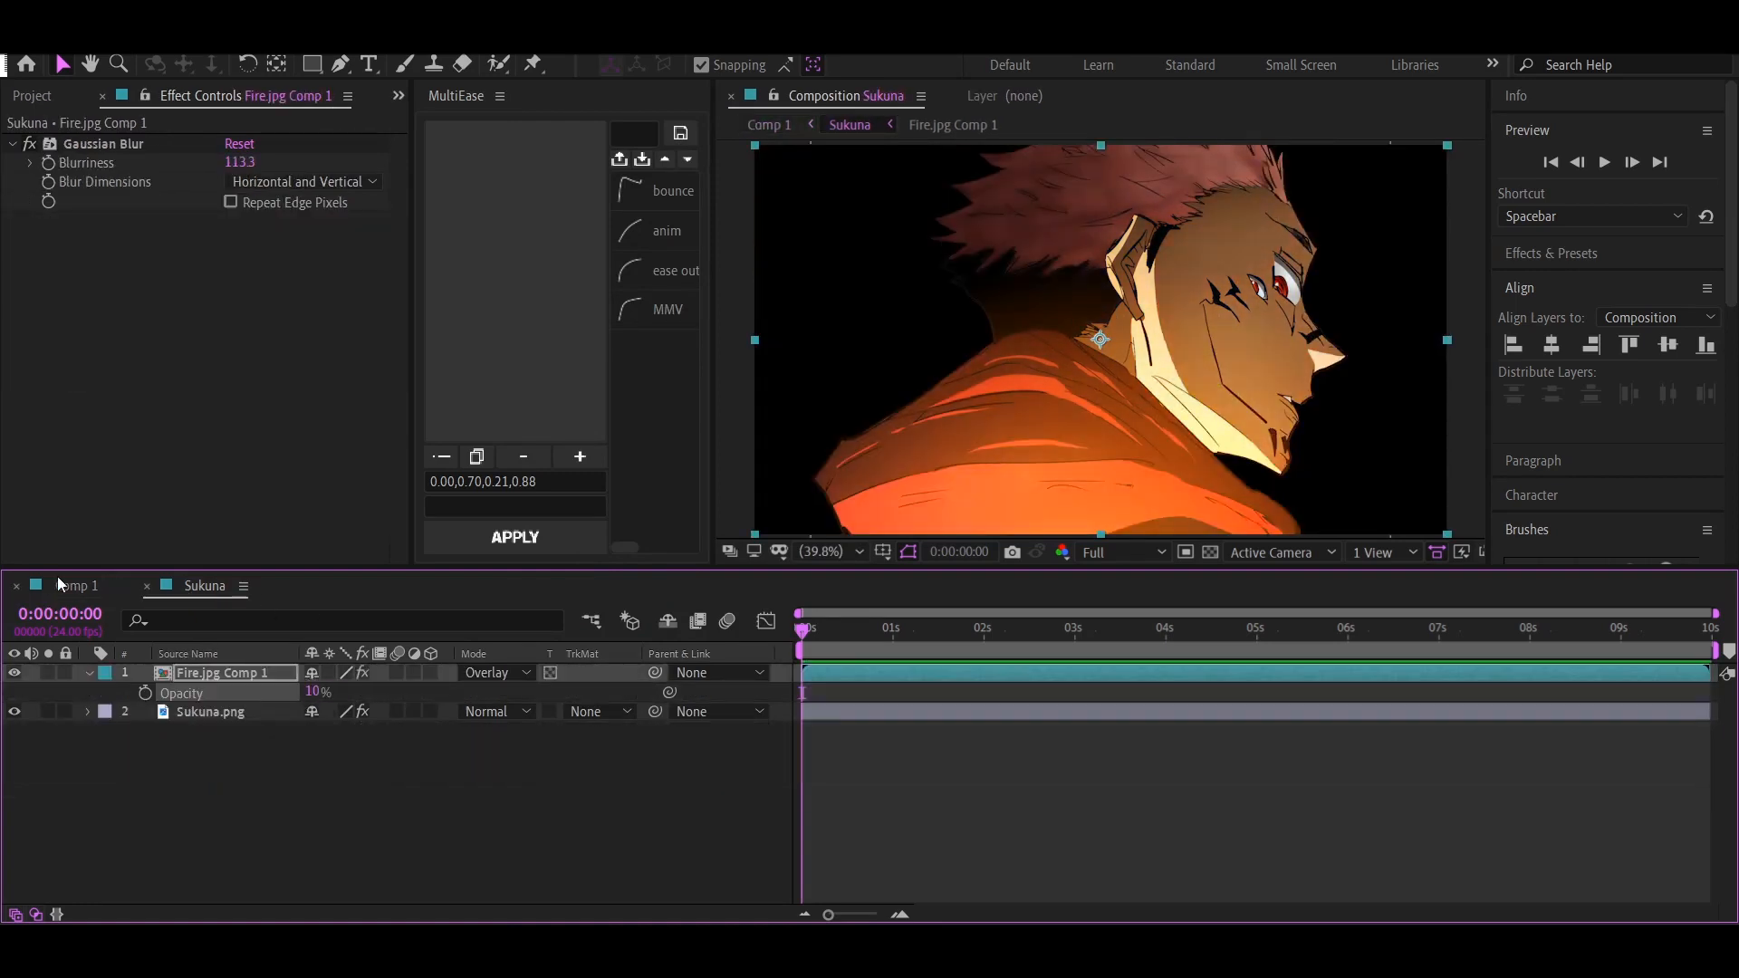
Add a Hue/Saturation effect to the Fire.jpg Comp 1 layer in Comp 1, trying a lower master saturation and undoing it
{"action": "left_click", "coordinate": [63, 586]}
{"action": "left_click", "coordinate": [1047, 861]}
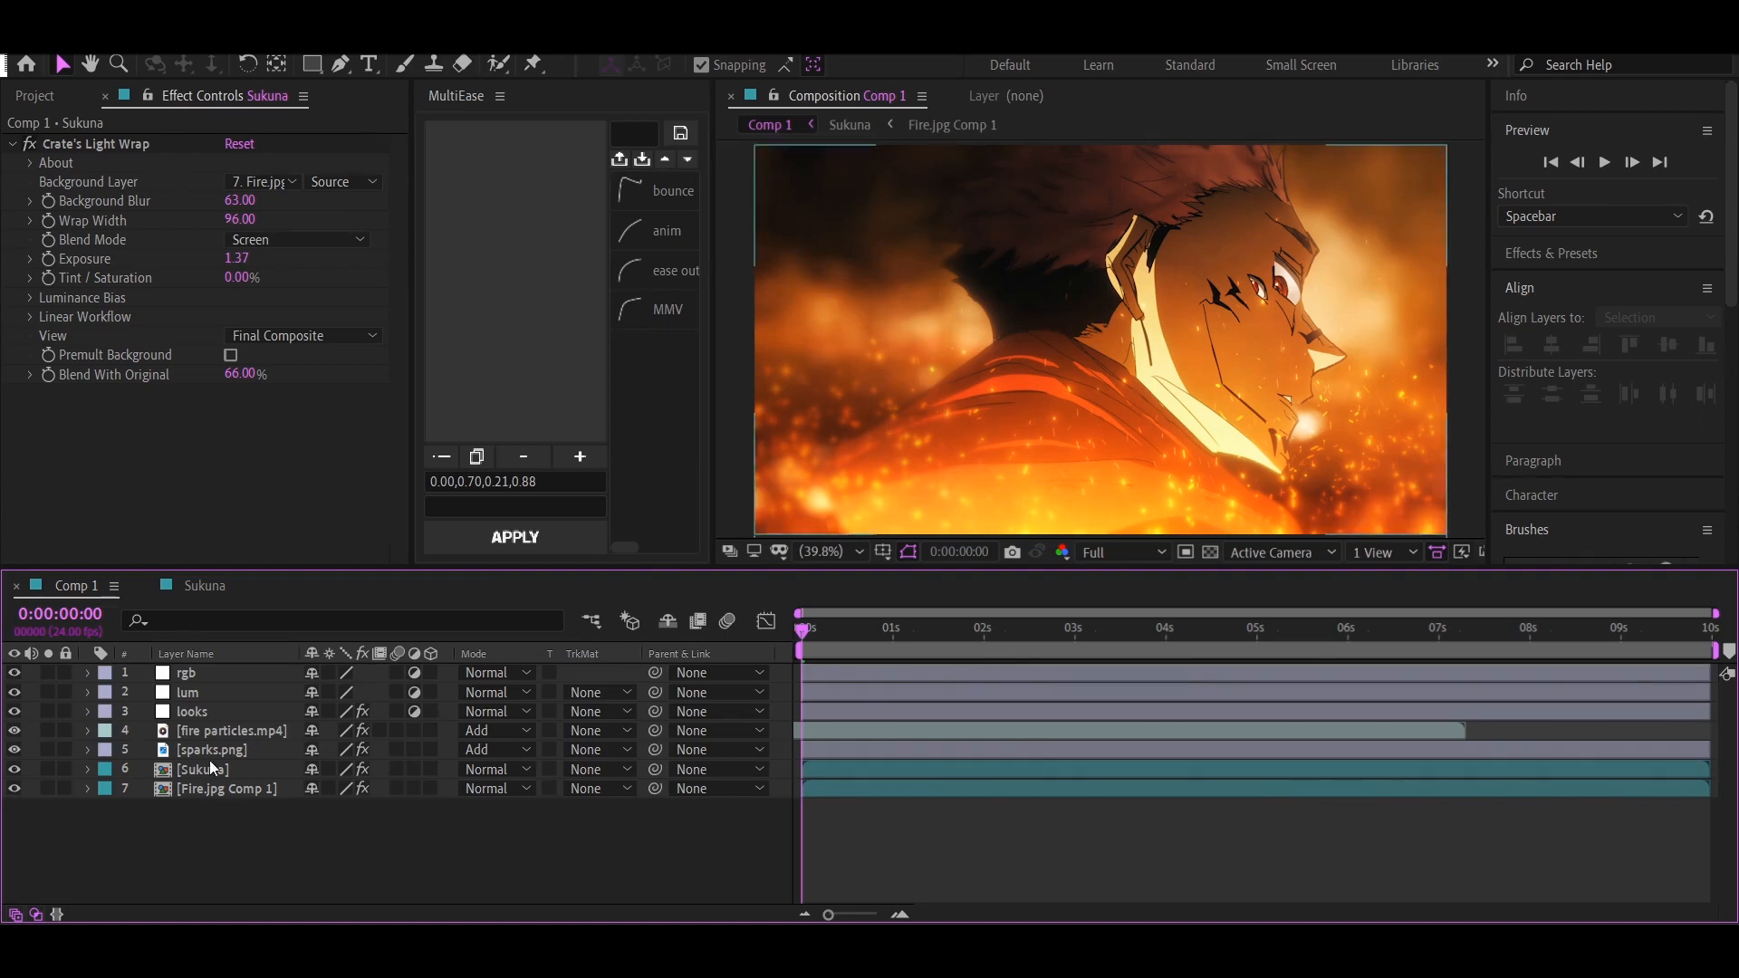
{"action": "left_click", "coordinate": [226, 792]}
{"action": "key", "text": "ctrl+space"}
{"action": "type", "text": "sa"}
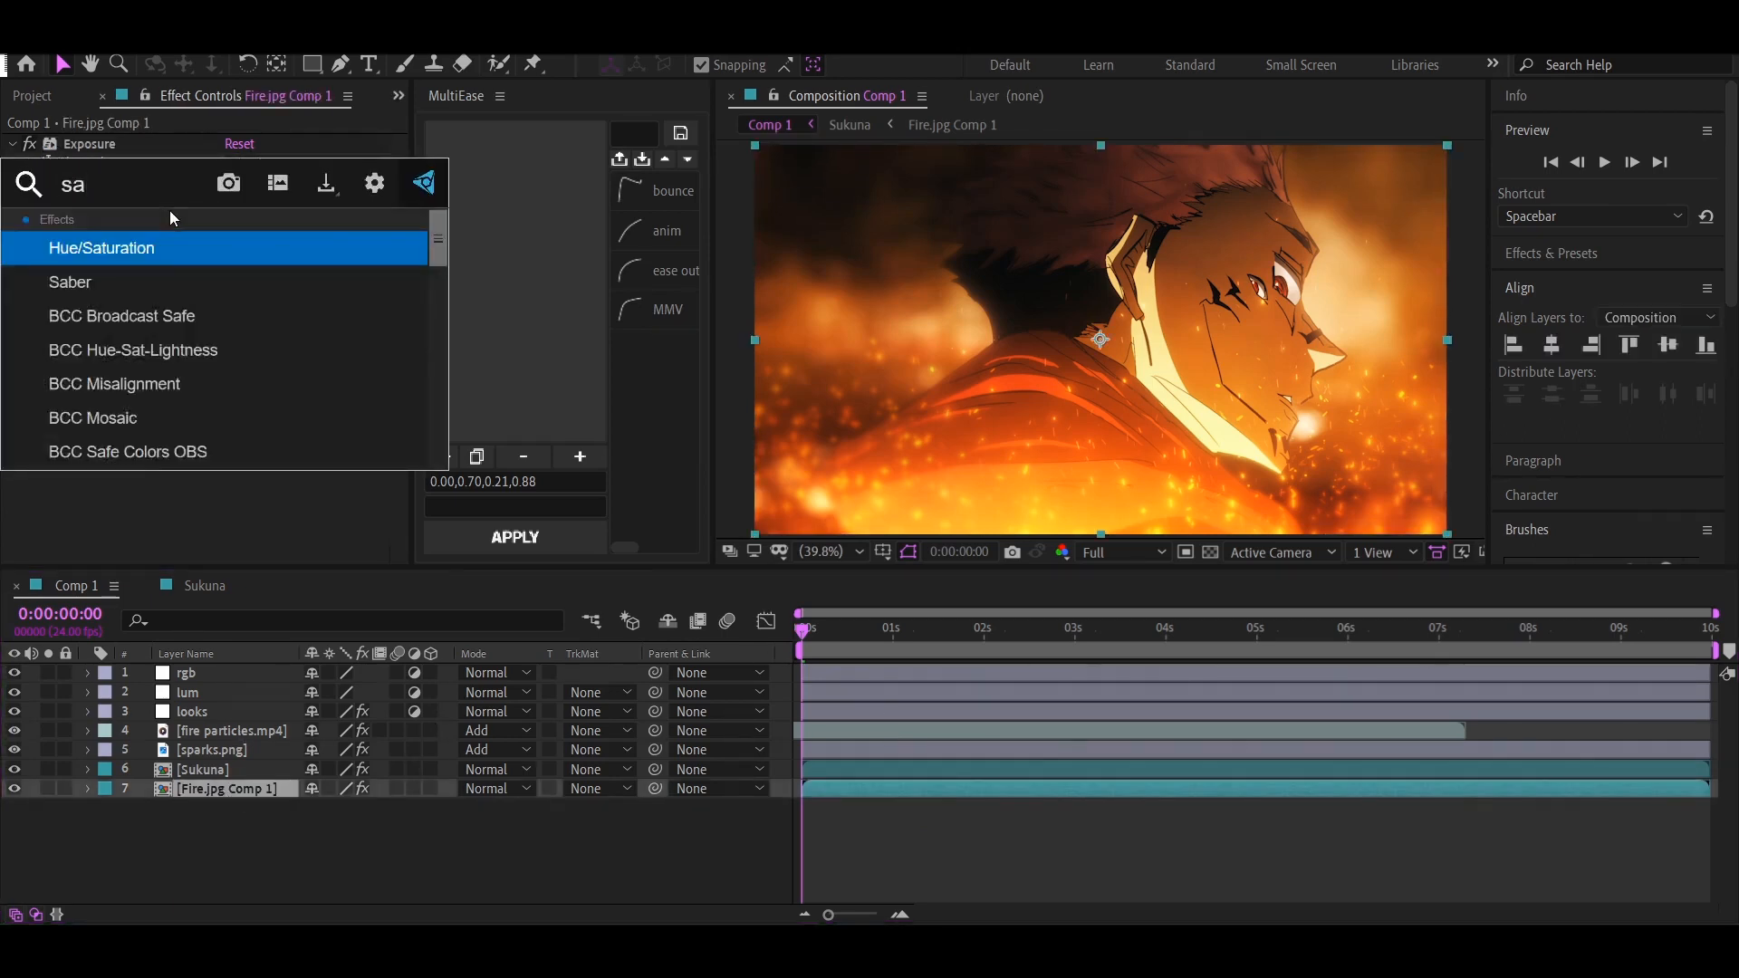
{"action": "key", "text": "Return"}
{"action": "left_click_drag", "start_coordinate": [215, 489], "coordinate": [154, 496]}
{"action": "key", "text": "ctrl+z"}
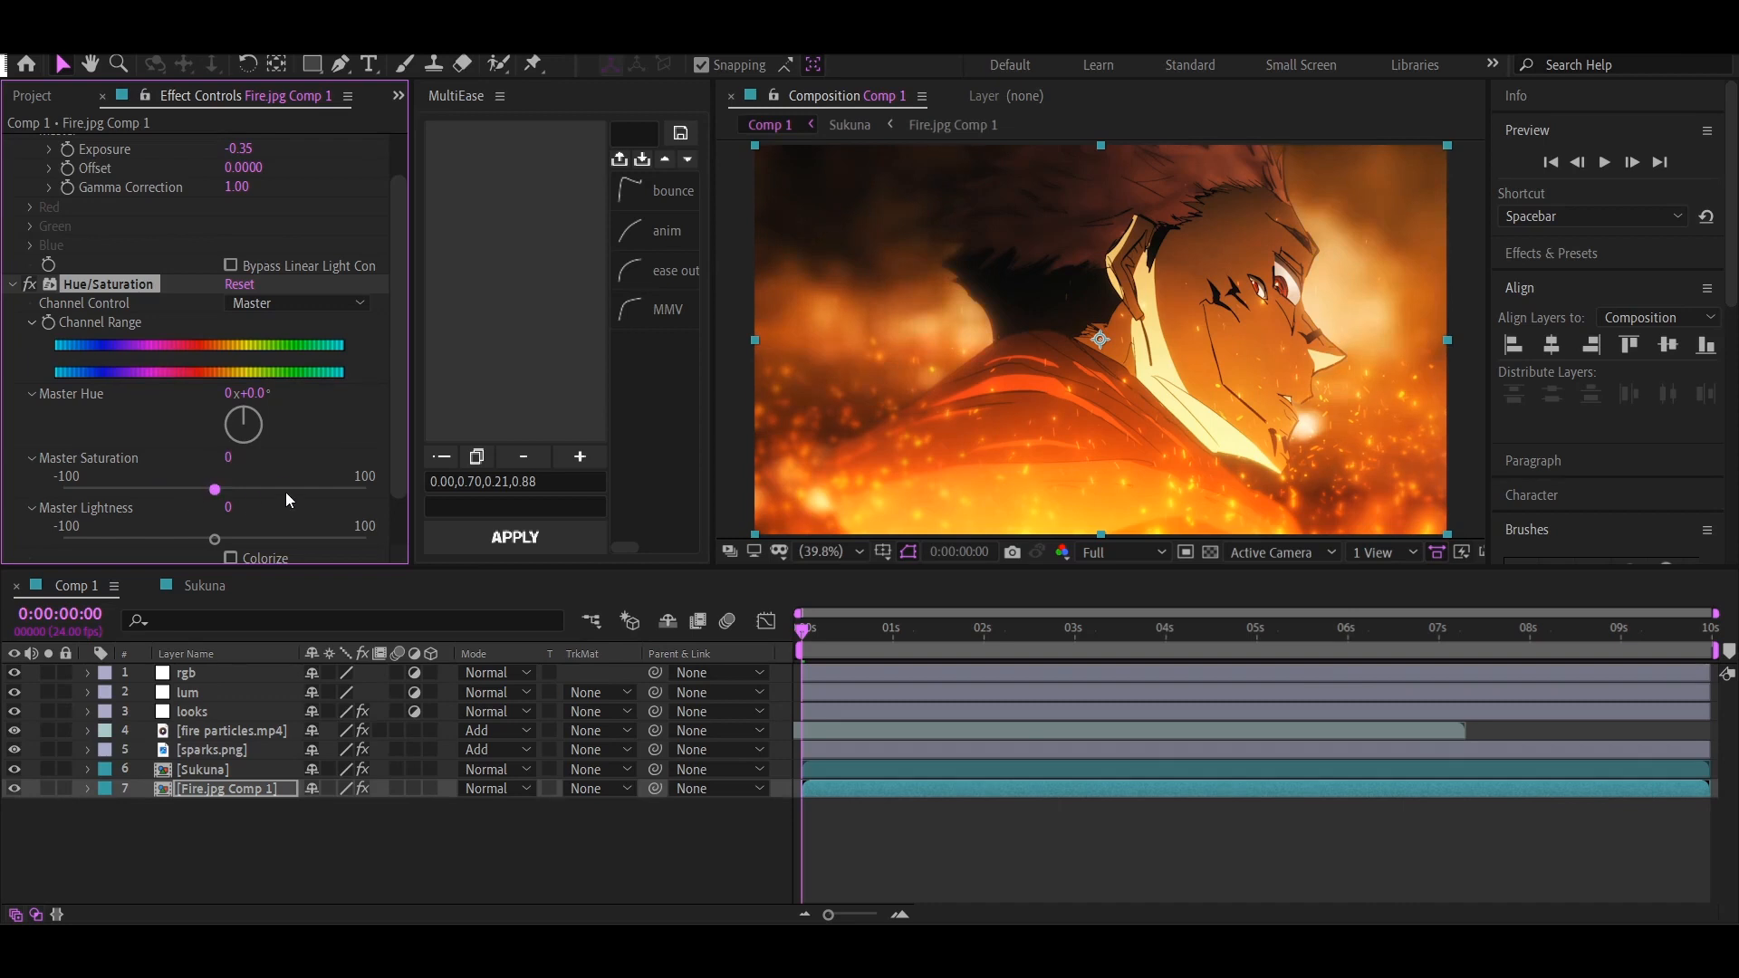
{"action": "left_click", "coordinate": [13, 284]}
Add a Hue/Saturation effect to the Sukuna.png layer inside the Sukuna composition
{"action": "double_click", "coordinate": [259, 769]}
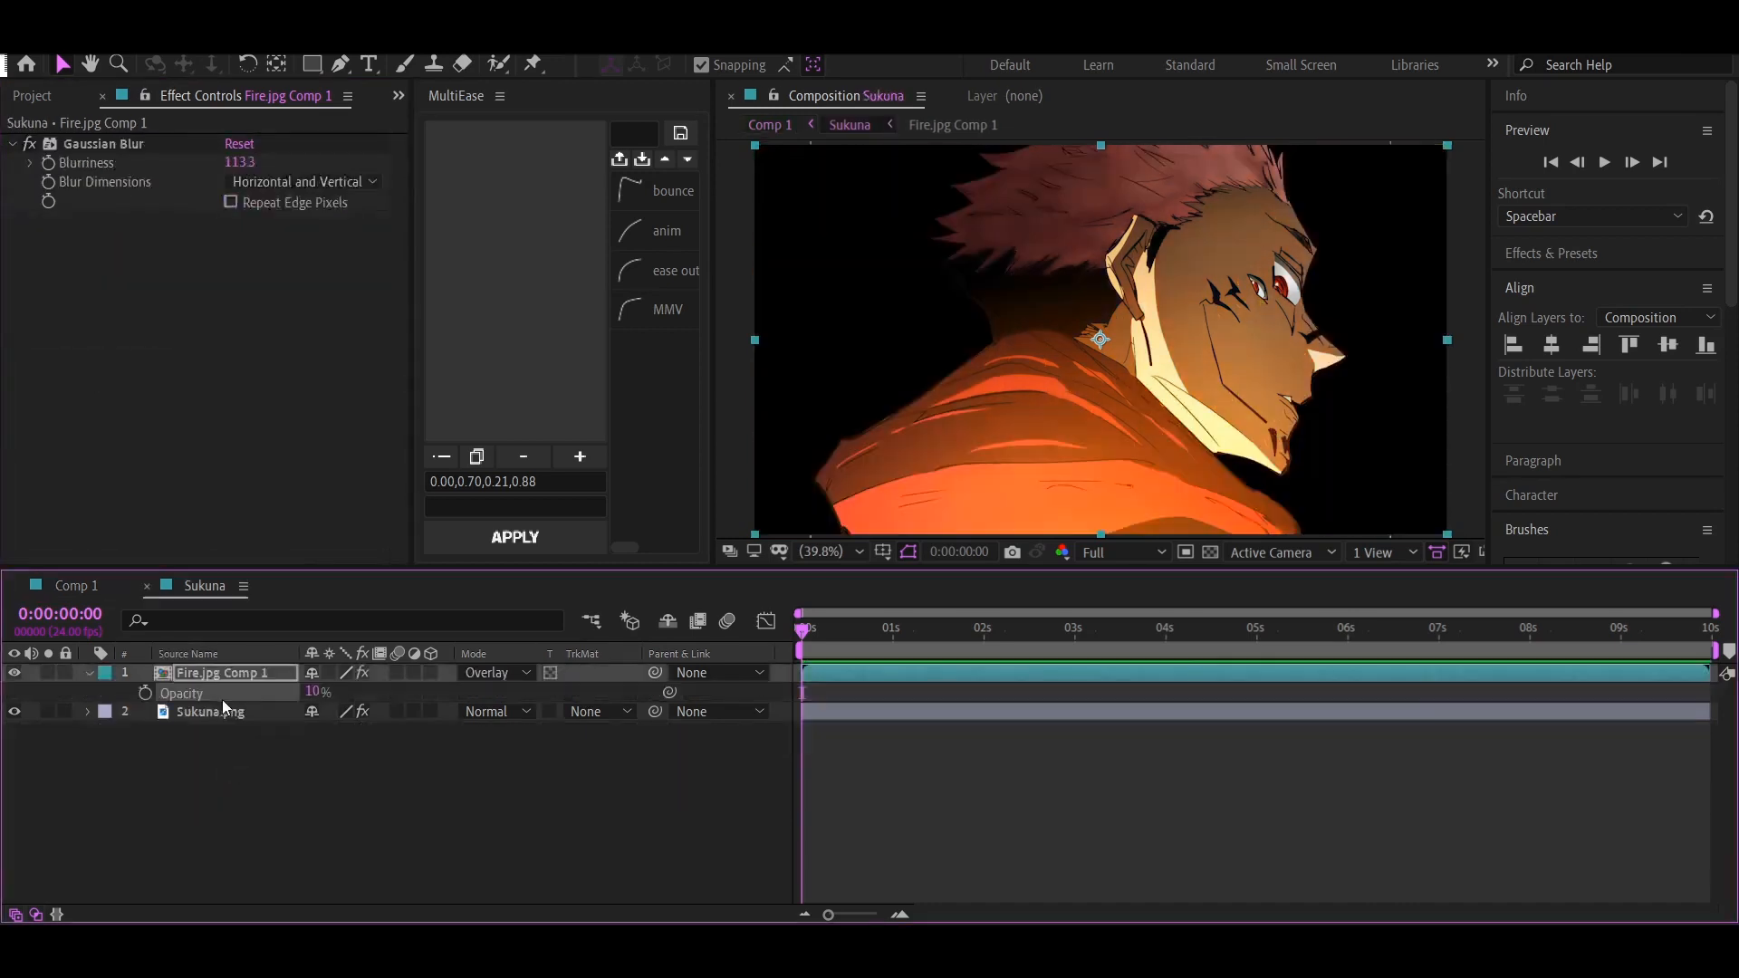
{"action": "left_click", "coordinate": [212, 712]}
{"action": "key", "text": "ctrl+space"}
{"action": "type", "text": "sa"}
{"action": "key", "text": "Return"}
{"action": "left_click", "coordinate": [34, 96]}
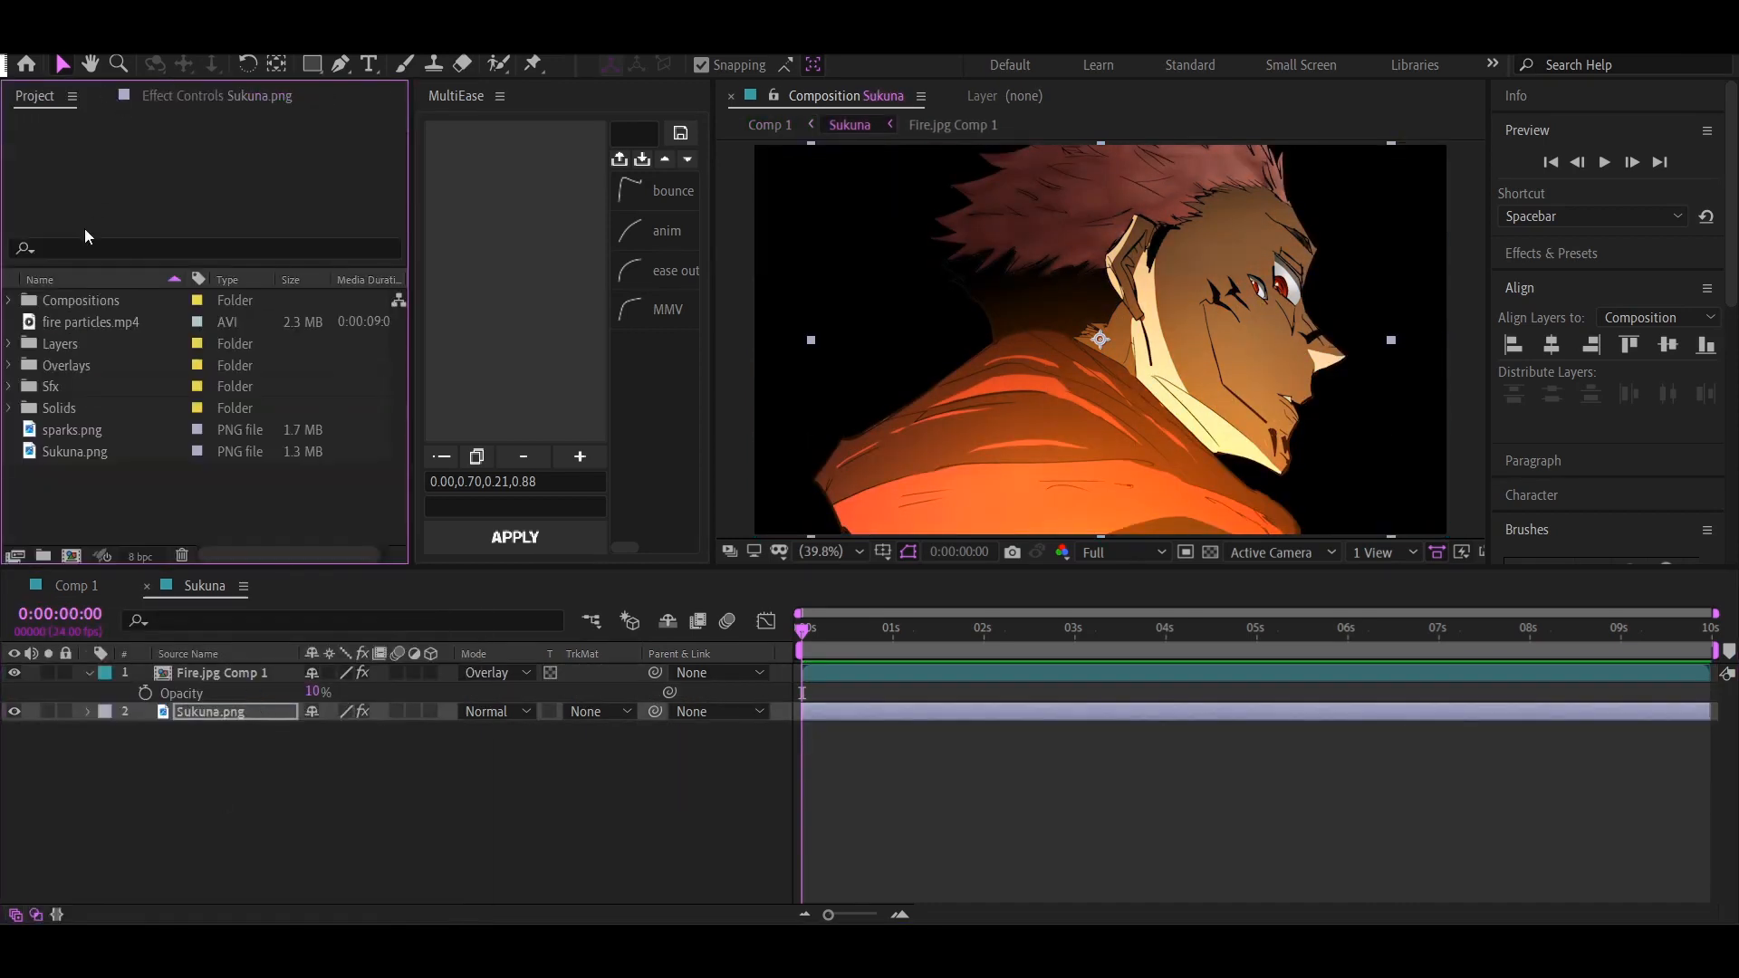
{"action": "left_click", "coordinate": [166, 96]}
{"action": "scroll", "coordinate": [66, 229], "scroll_direction": "up", "scroll_amount": 6}
Reorder the Hue/Saturation effect on Sukuna.png to sit between Curves and YY_Ramp+ 2, and check the look in Comp 1
{"action": "left_click", "coordinate": [12, 144]}
{"action": "left_click", "coordinate": [12, 163]}
{"action": "left_click", "coordinate": [11, 182]}
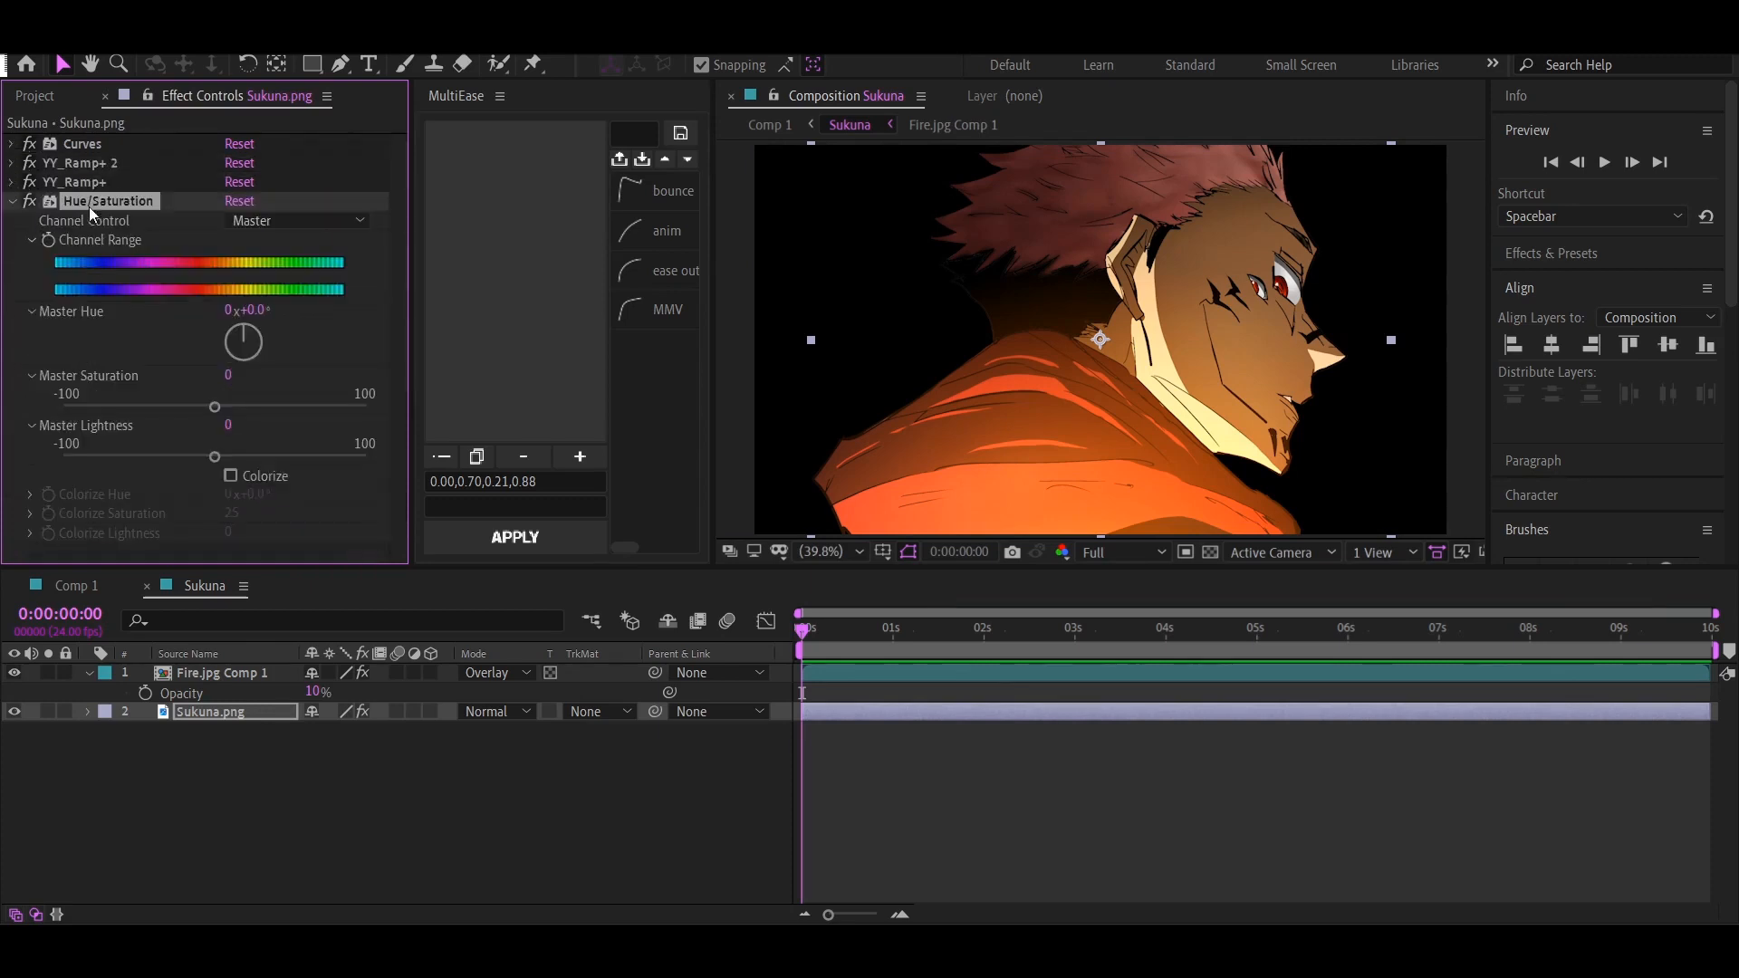
{"action": "left_click_drag", "start_coordinate": [91, 213], "coordinate": [14, 169]}
{"action": "left_click", "coordinate": [12, 144]}
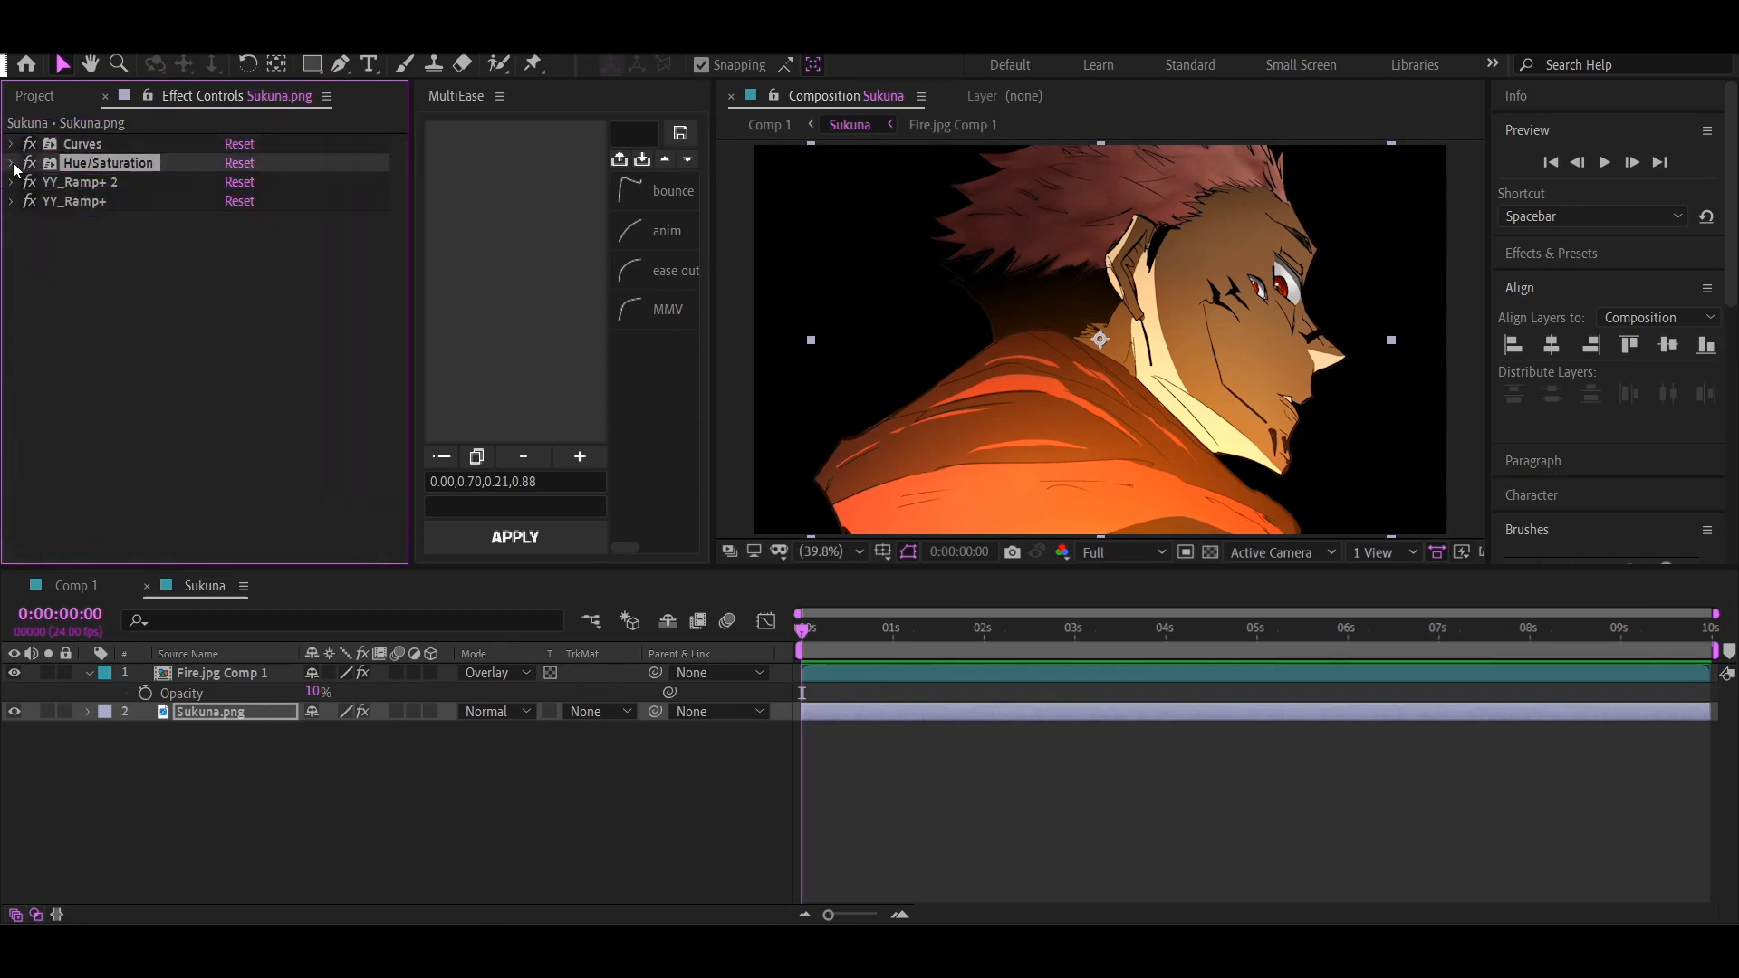
{"action": "left_click", "coordinate": [12, 163]}
{"action": "left_click", "coordinate": [87, 589]}
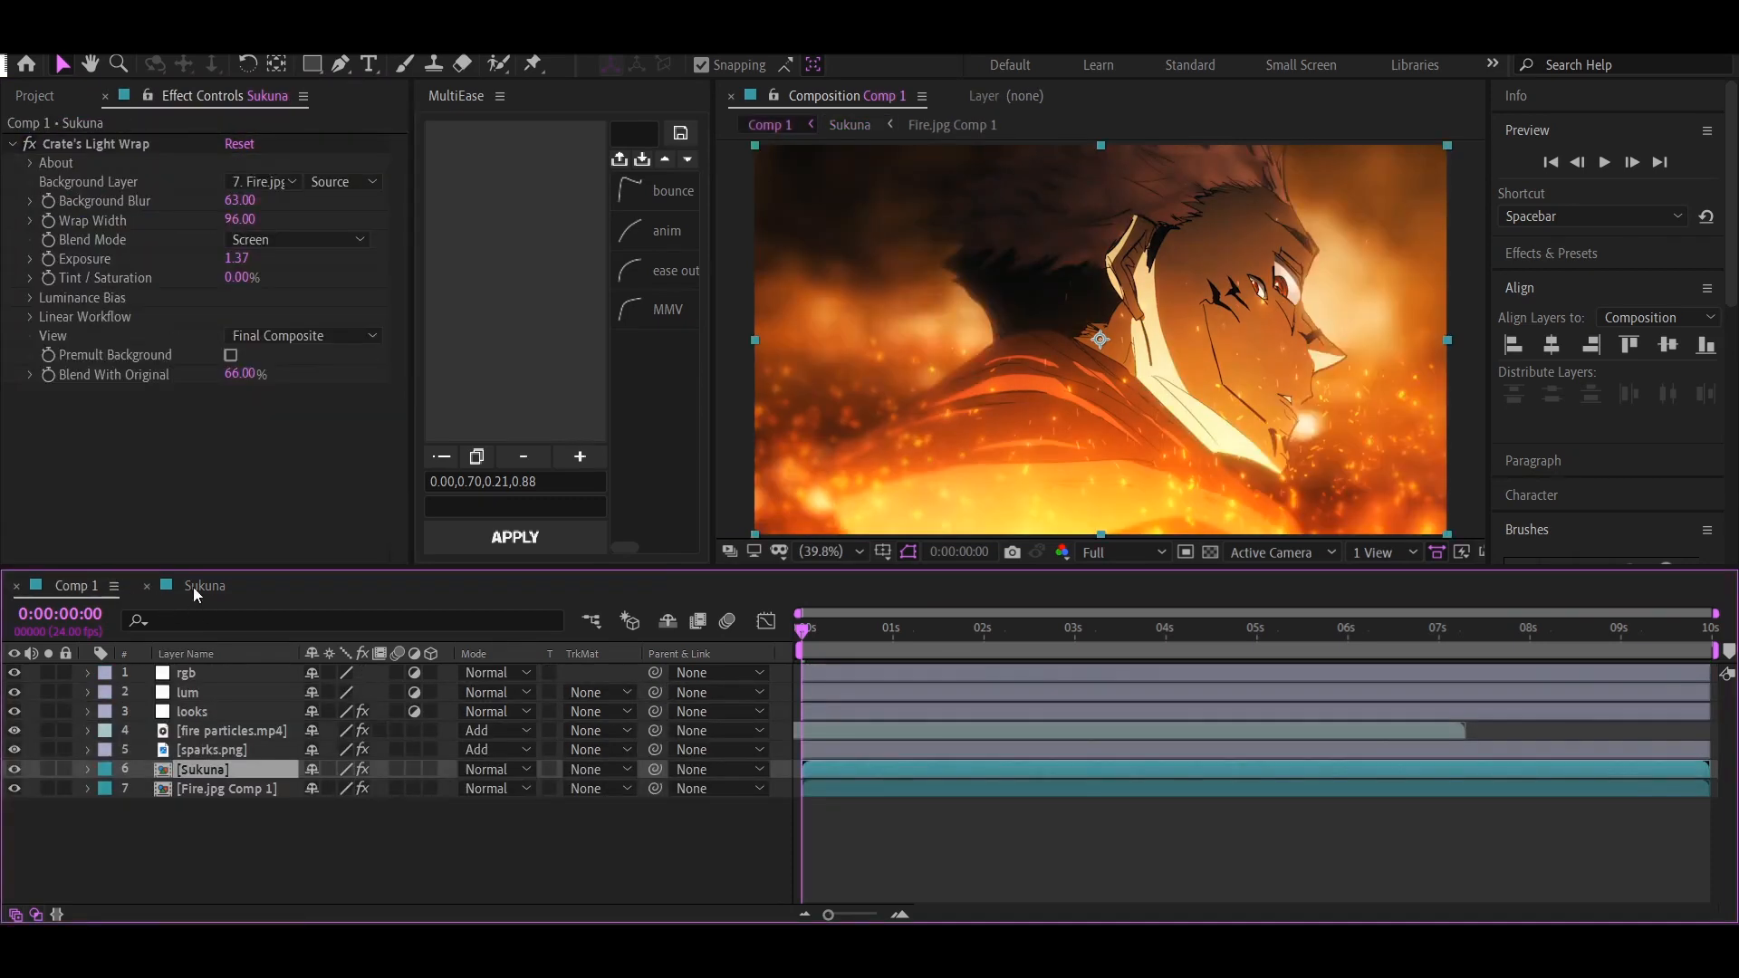
{"action": "left_click", "coordinate": [193, 587]}
{"action": "left_click", "coordinate": [73, 586]}
{"action": "left_click", "coordinate": [1045, 864]}
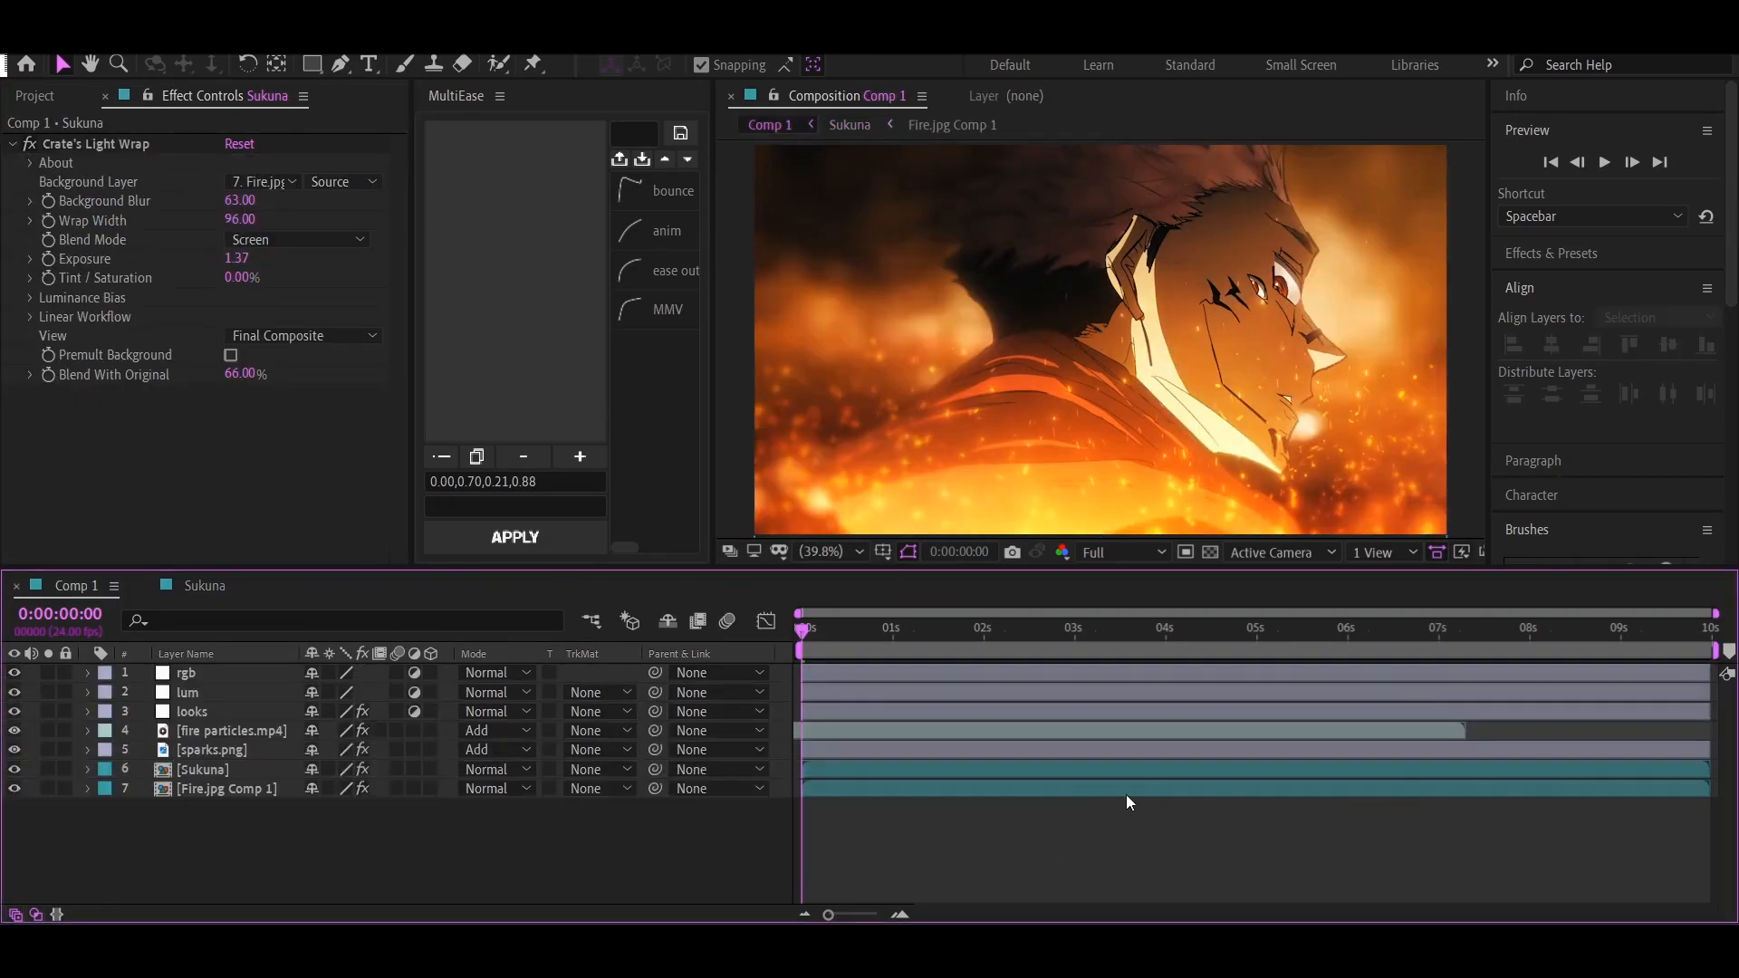
Apply Lumetri Color to the lum adjustment layer and set its basic correction exposure to 0.3
{"action": "left_click", "coordinate": [252, 697]}
{"action": "key", "text": "ctrl+space"}
{"action": "type", "text": "lum"}
{"action": "key", "text": "Return"}
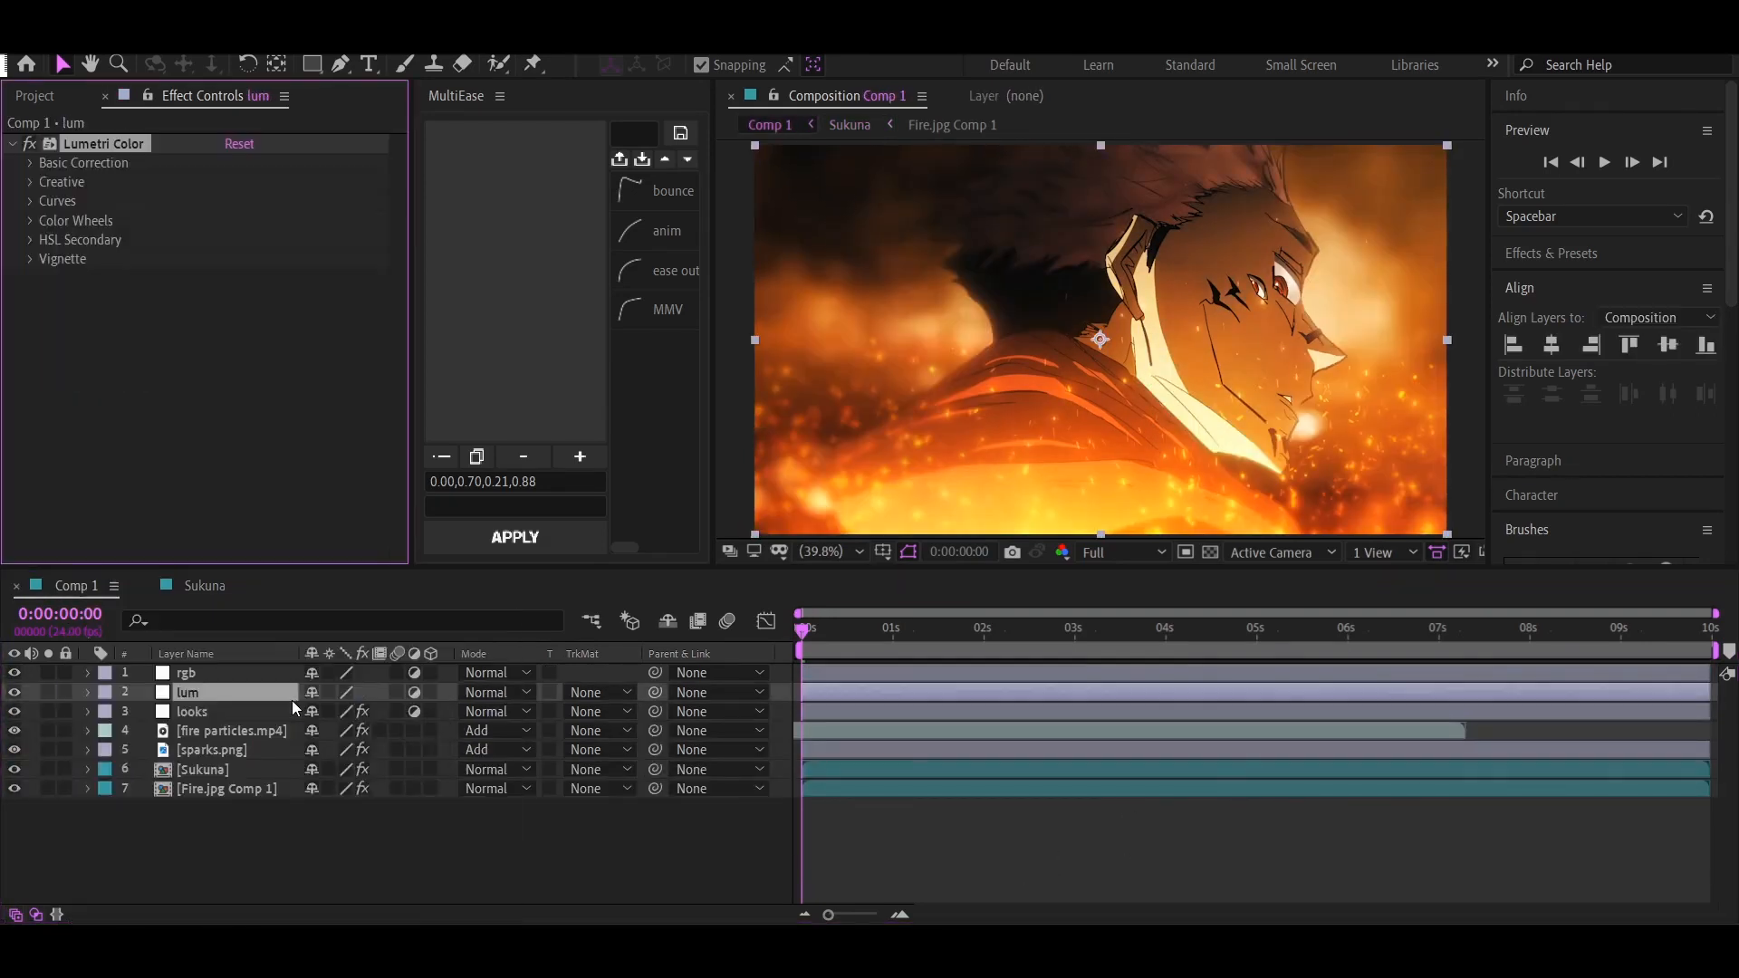
{"action": "left_click", "coordinate": [78, 165]}
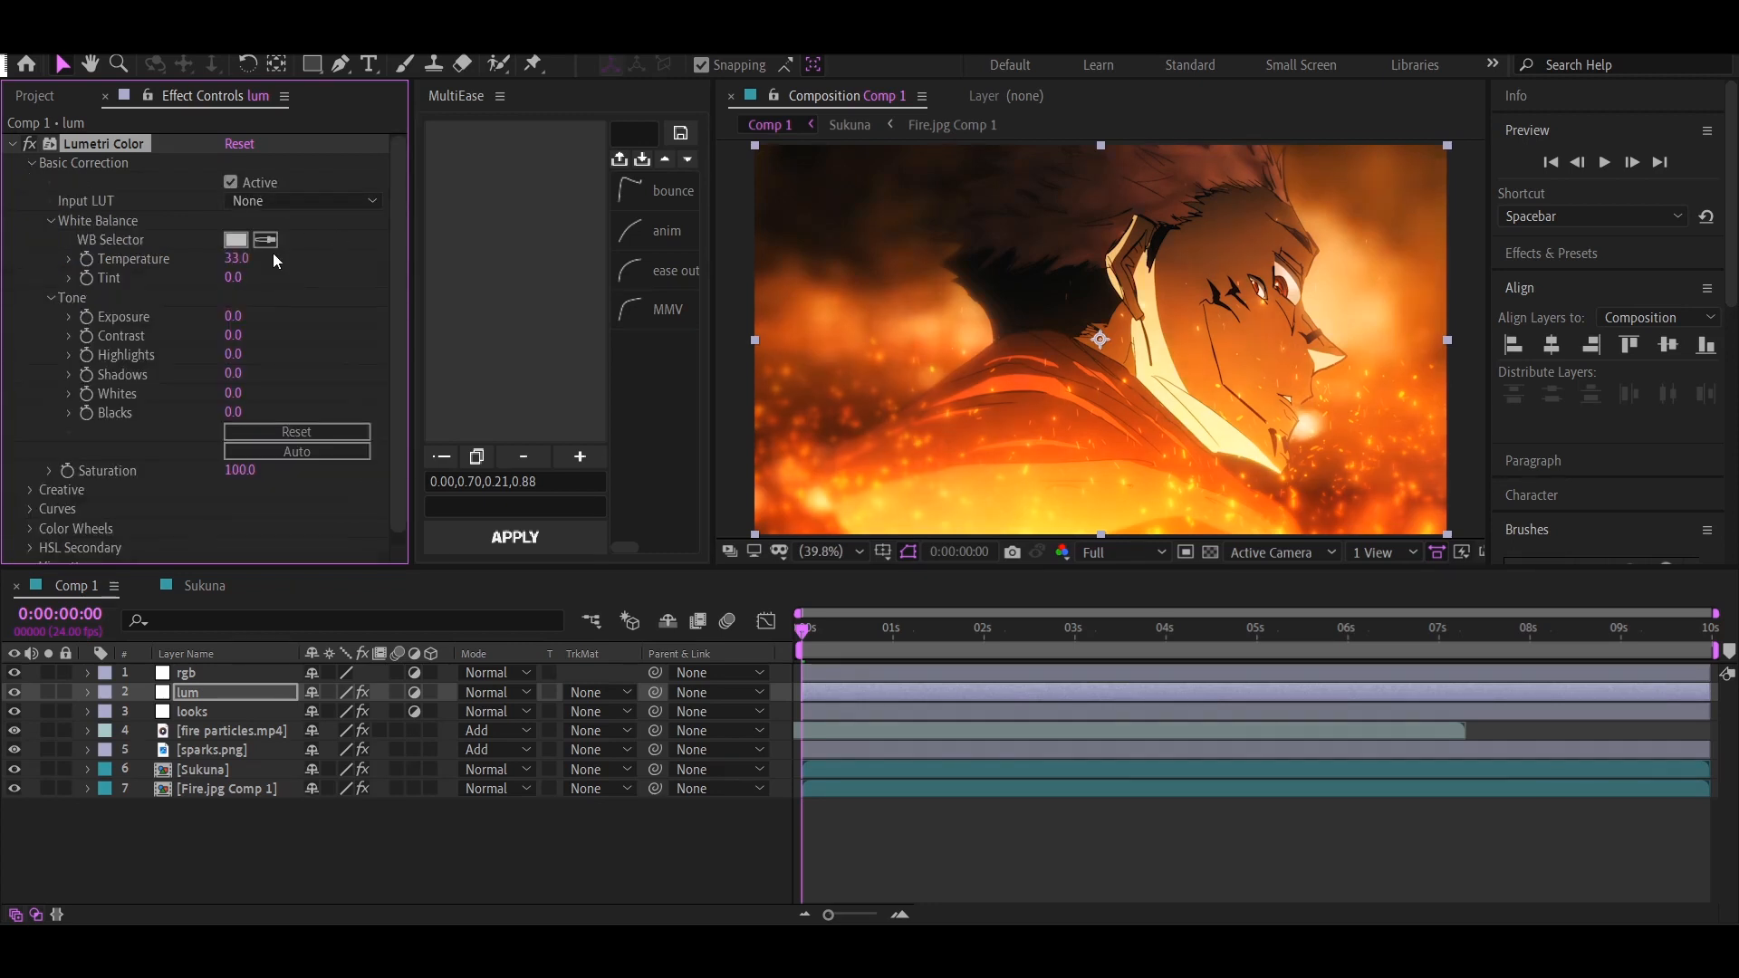
{"action": "left_click_drag", "start_coordinate": [250, 314], "coordinate": [245, 313]}
{"action": "left_click", "coordinate": [239, 316]}
{"action": "type", "text": "0.3"}
{"action": "key", "text": "Return"}
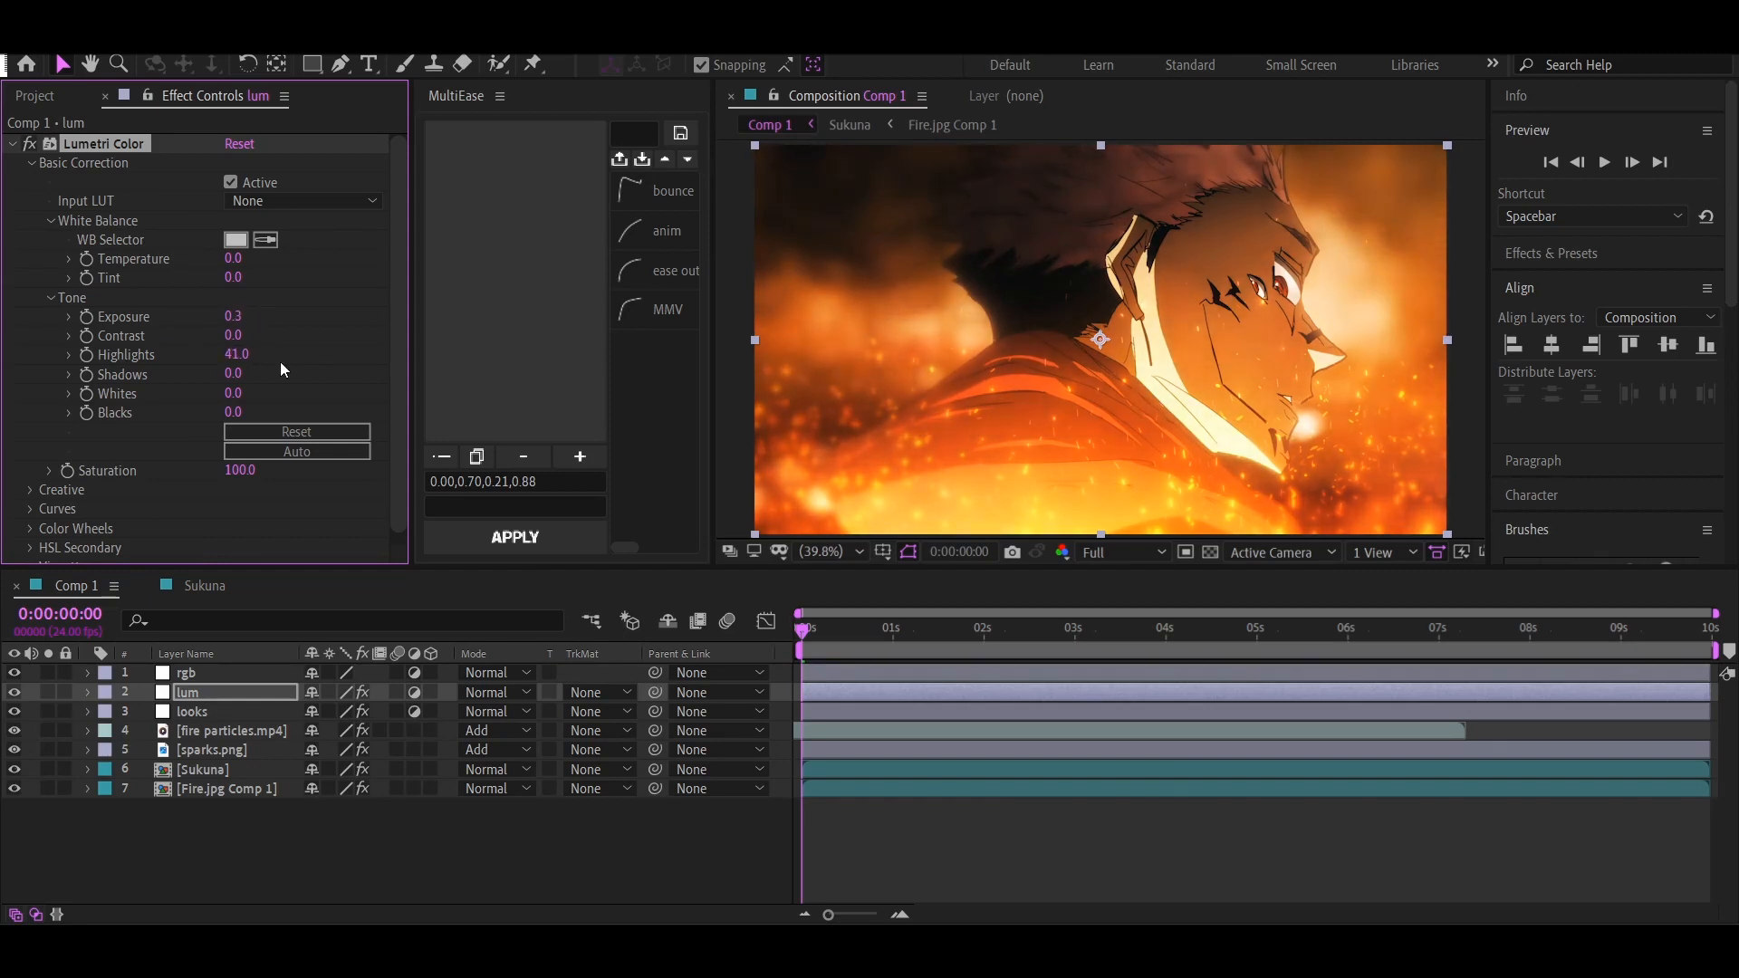
Raise the Lumetri highlights to about 41 and lower the creative vibrance to -5
{"action": "left_click_drag", "start_coordinate": [239, 362], "coordinate": [245, 378]}
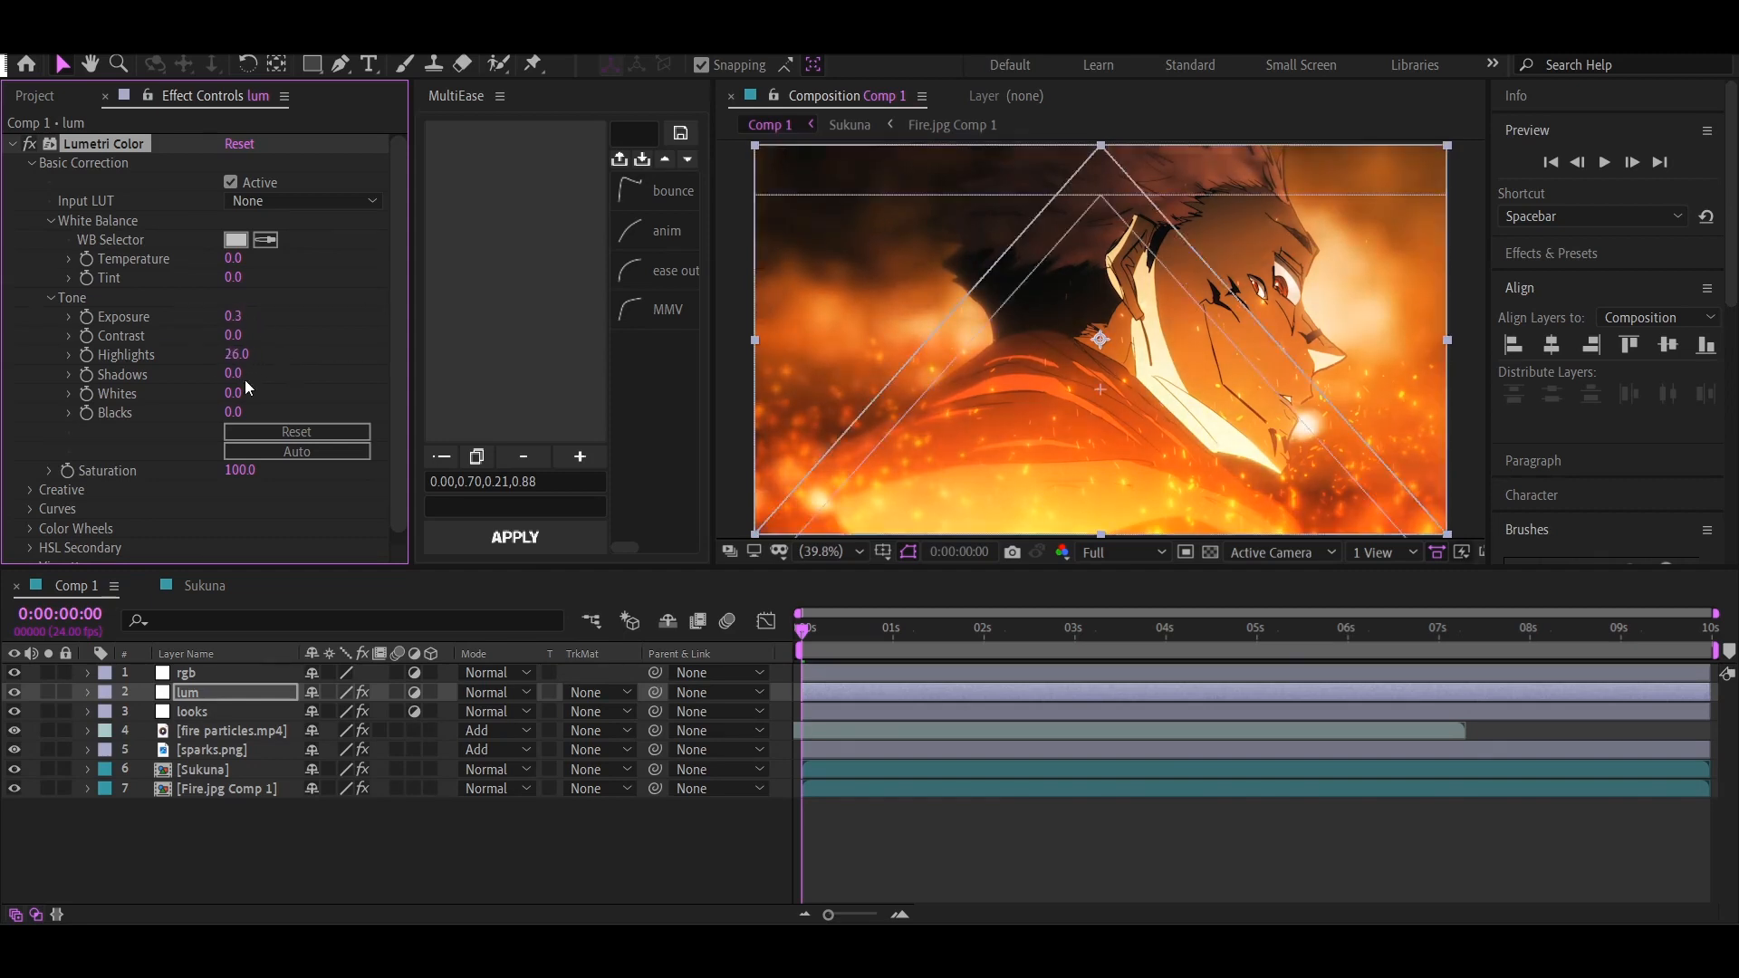
{"action": "left_click", "coordinate": [34, 164]}
{"action": "left_click", "coordinate": [31, 182]}
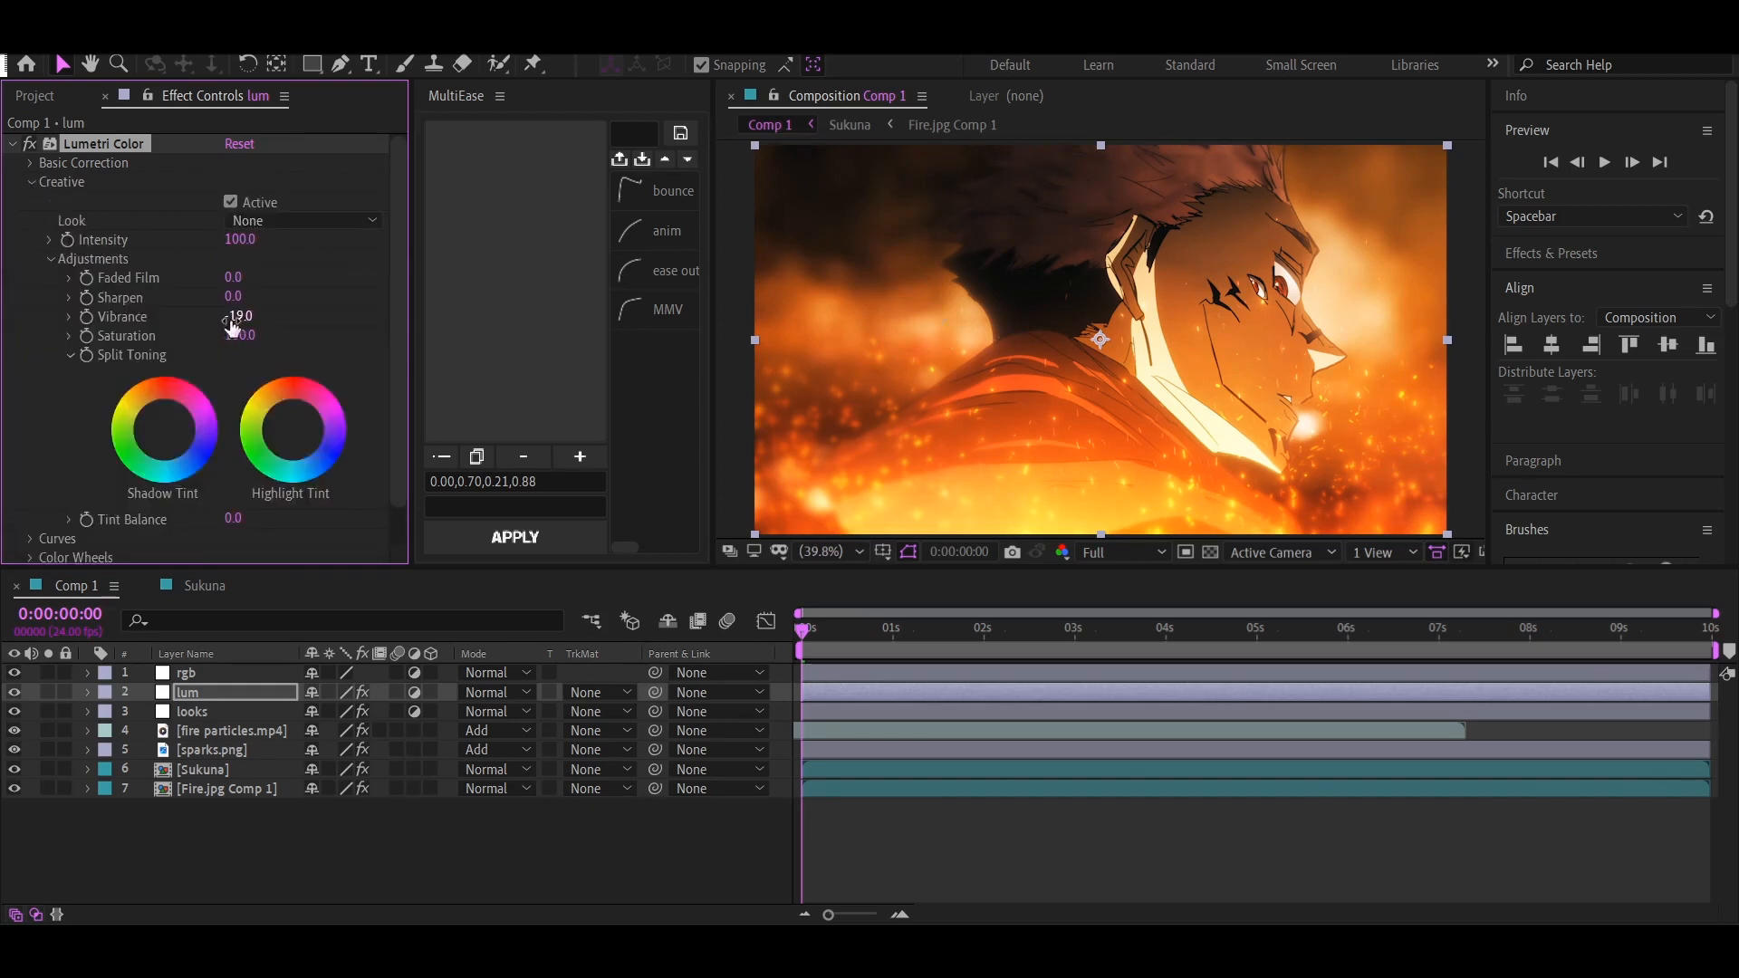
{"action": "left_click_drag", "start_coordinate": [232, 327], "coordinate": [241, 326]}
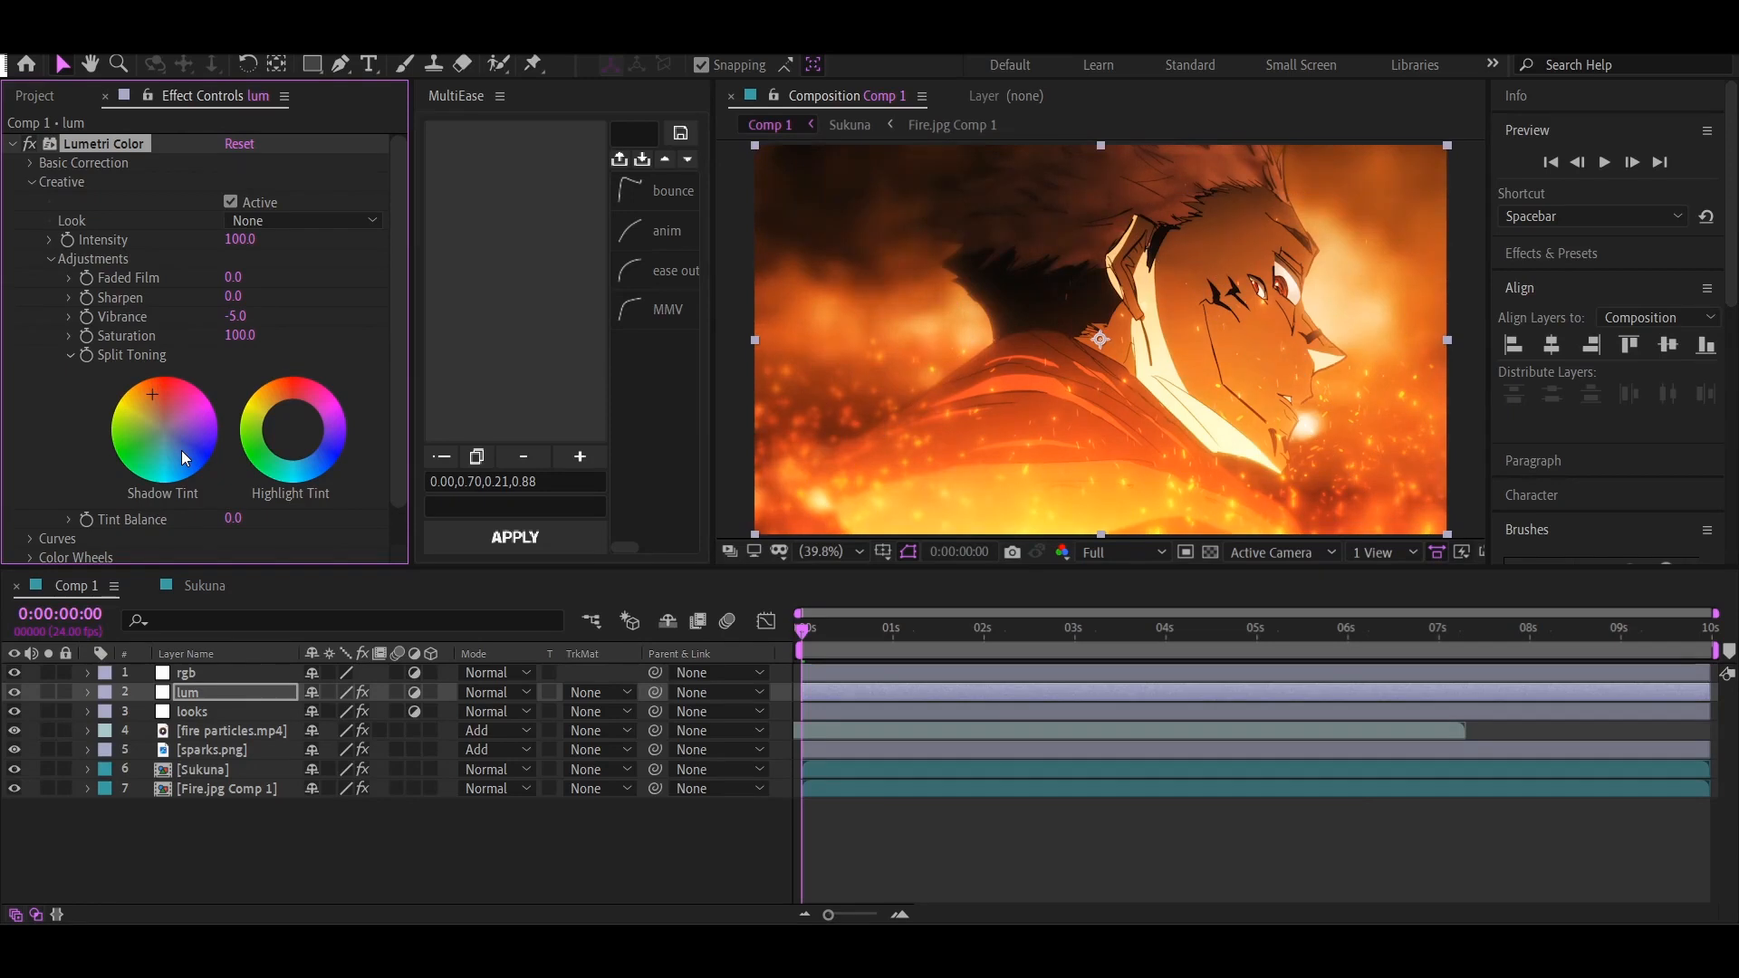
Shift the split toning highlight tint slightly from neutral toward a warm orange-red
{"action": "left_click", "coordinate": [285, 410]}
{"action": "double_click", "coordinate": [301, 469]}
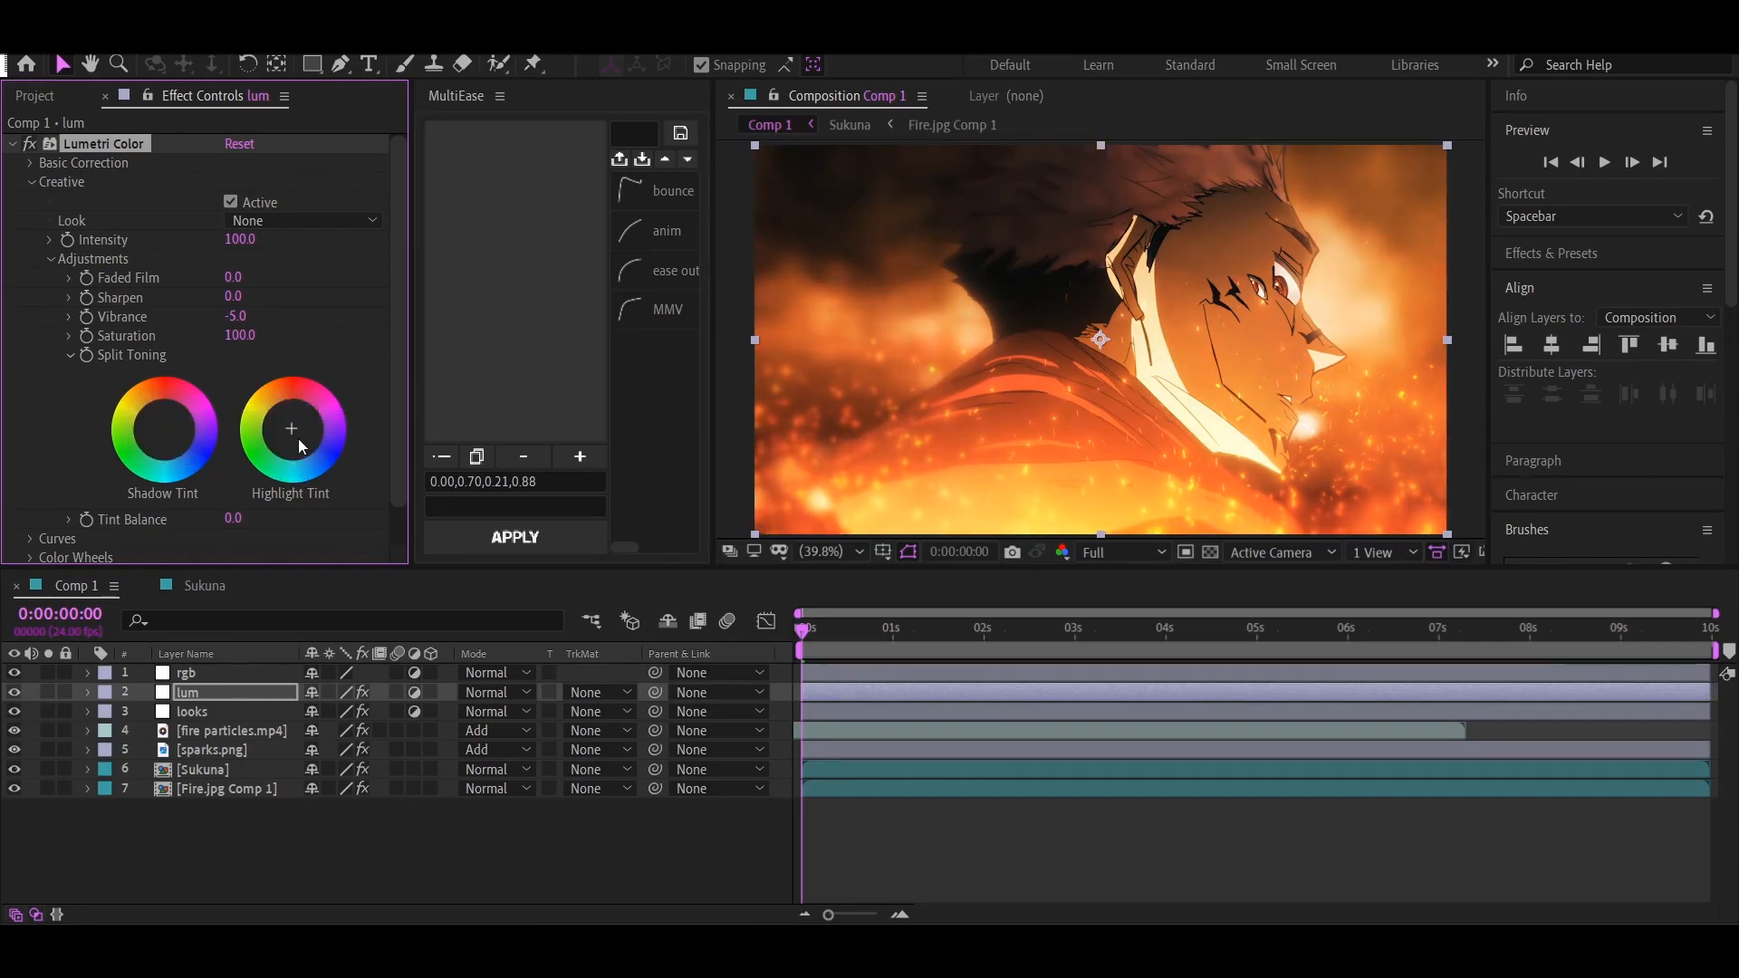
{"action": "left_click", "coordinate": [288, 414]}
{"action": "left_click_drag", "start_coordinate": [286, 415], "coordinate": [287, 417]}
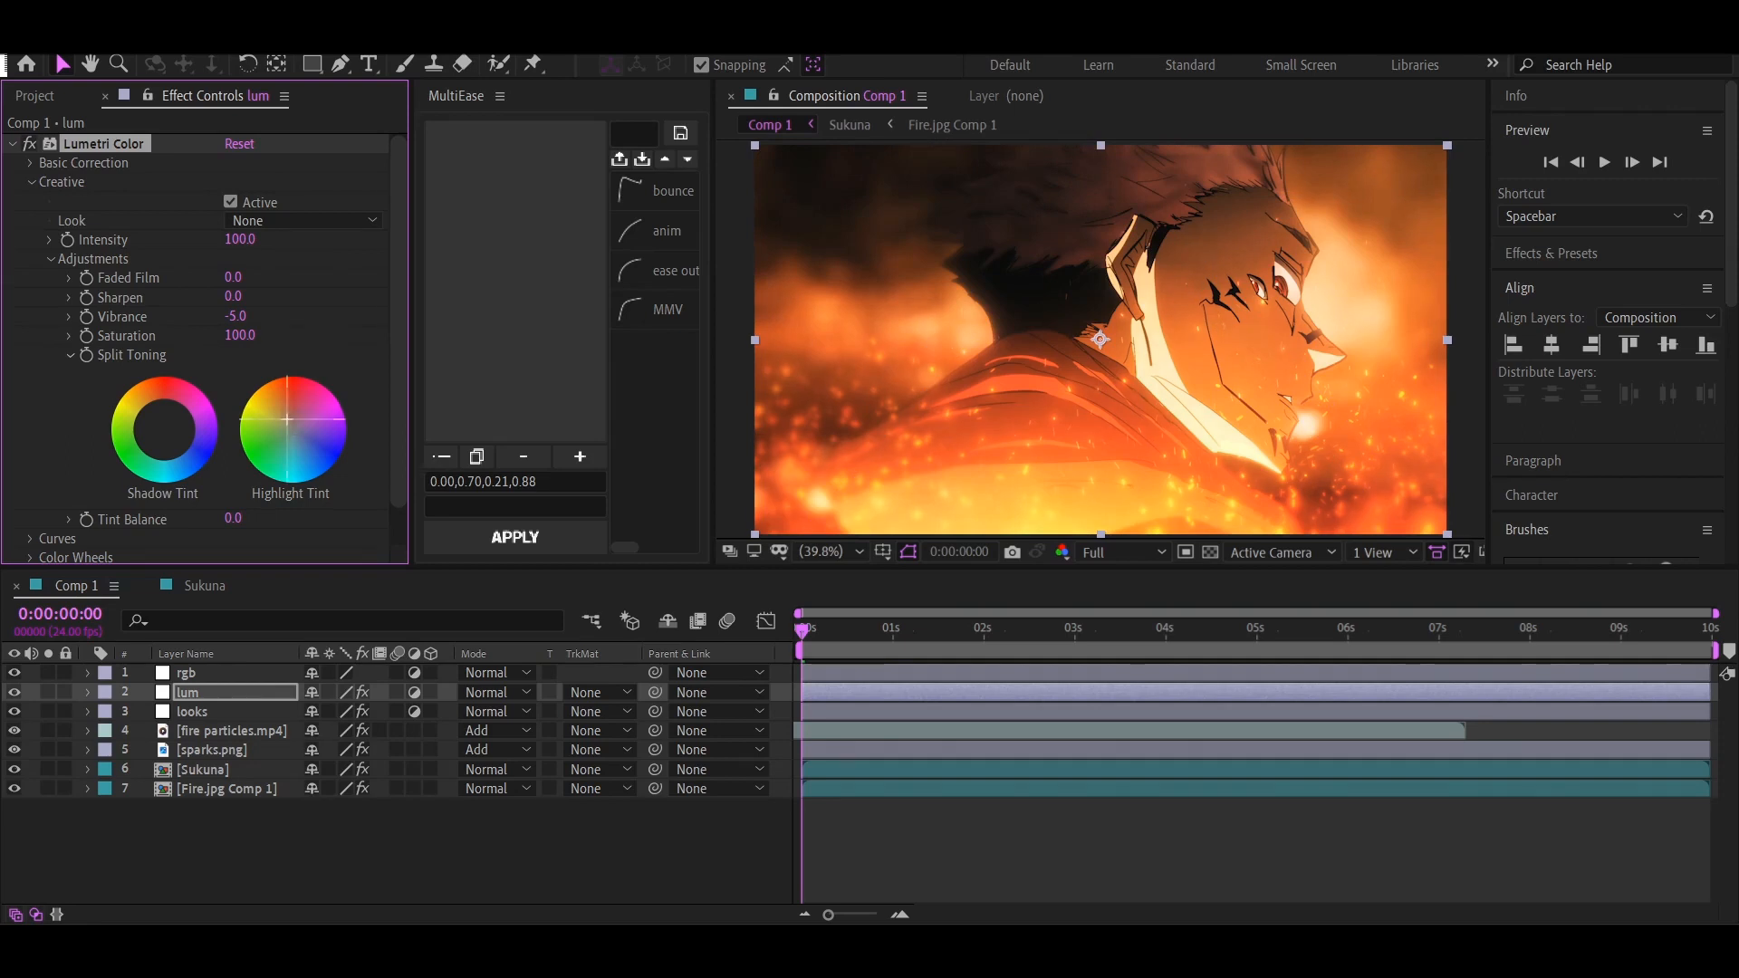
Choose the SL BLEACH HDR creative look after trying SL BLEACH LDR, and set its intensity to 10
{"action": "left_click", "coordinate": [303, 220]}
{"action": "left_click", "coordinate": [308, 489]}
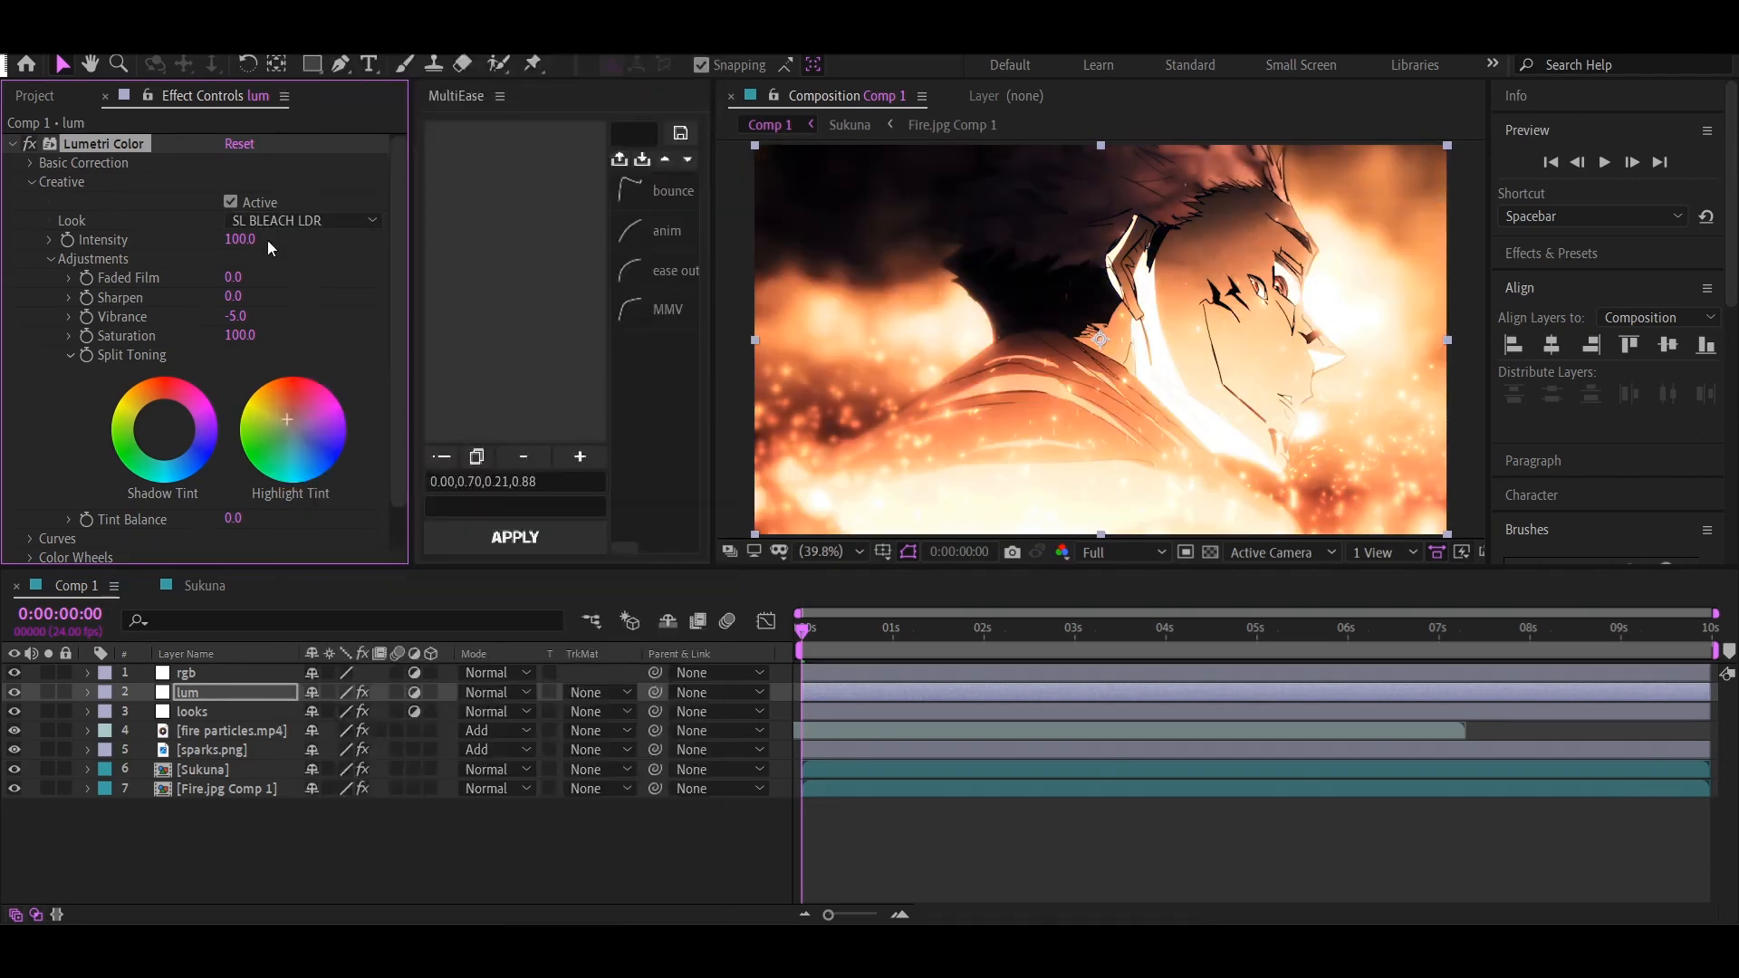
{"action": "left_click", "coordinate": [304, 220]}
{"action": "left_click", "coordinate": [313, 602]}
{"action": "type", "text": "10"}
{"action": "key", "text": "Return"}
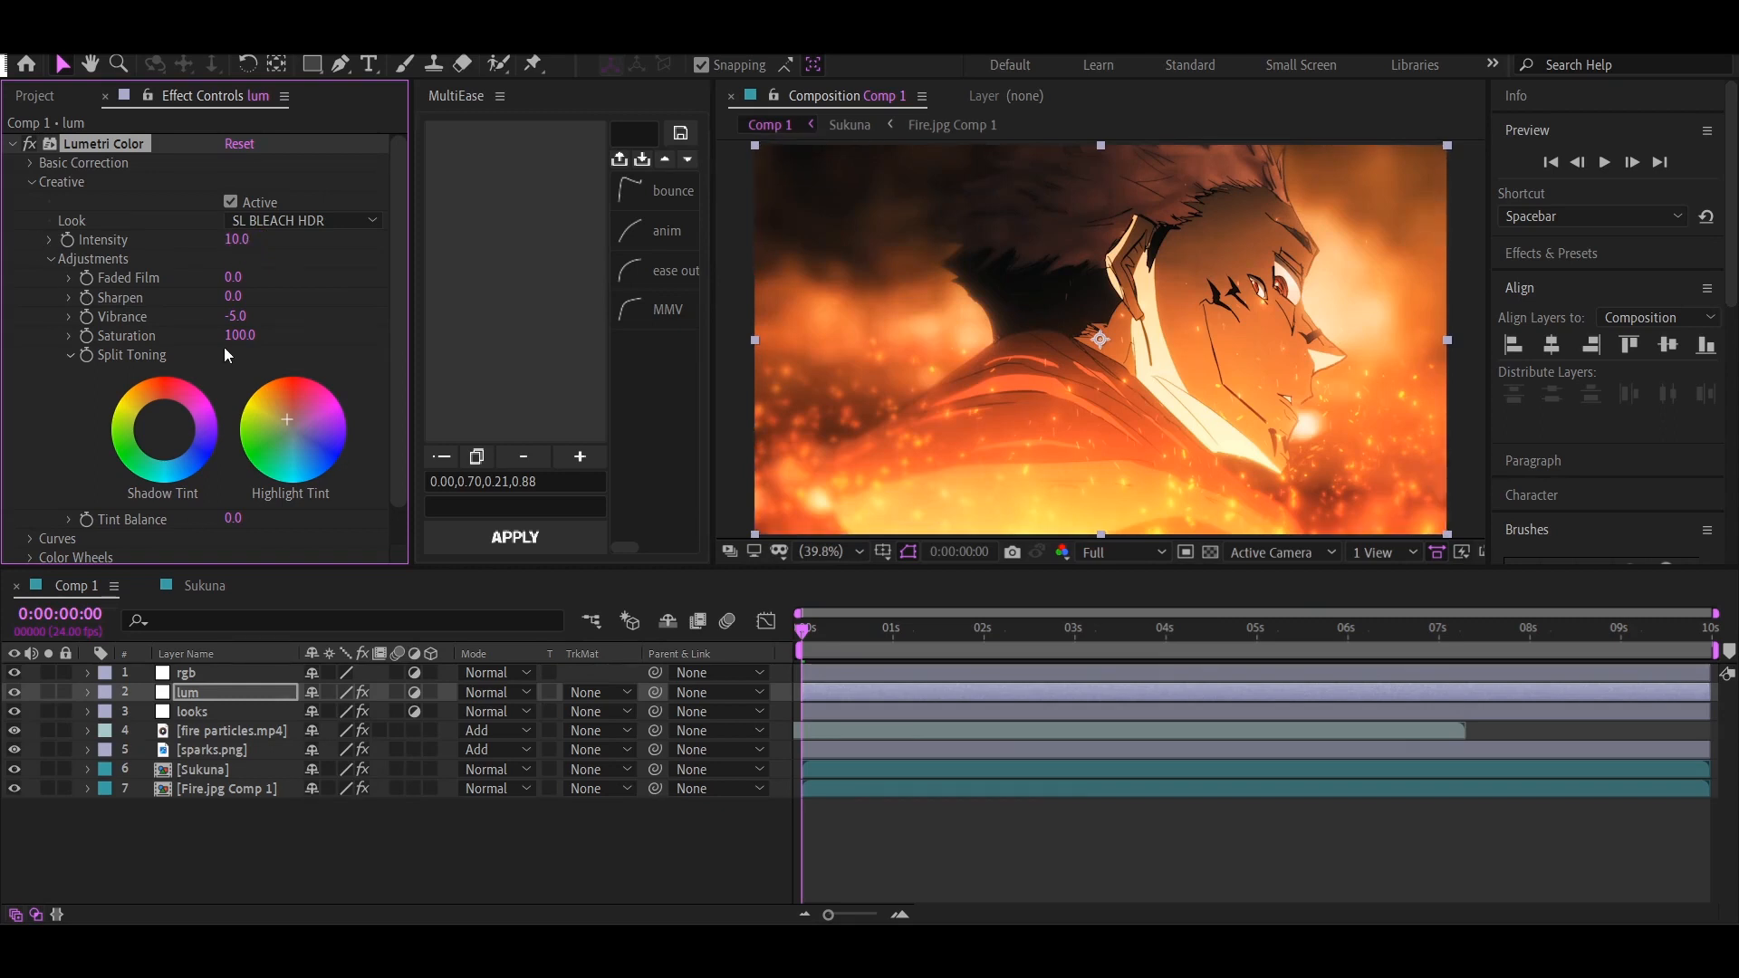
Warm the midtones toward orange-red and darken them slightly with the Lumetri color wheels, adjusting the shadow tint too
{"action": "left_click", "coordinate": [53, 258]}
{"action": "left_click", "coordinate": [32, 182]}
{"action": "left_click", "coordinate": [33, 221]}
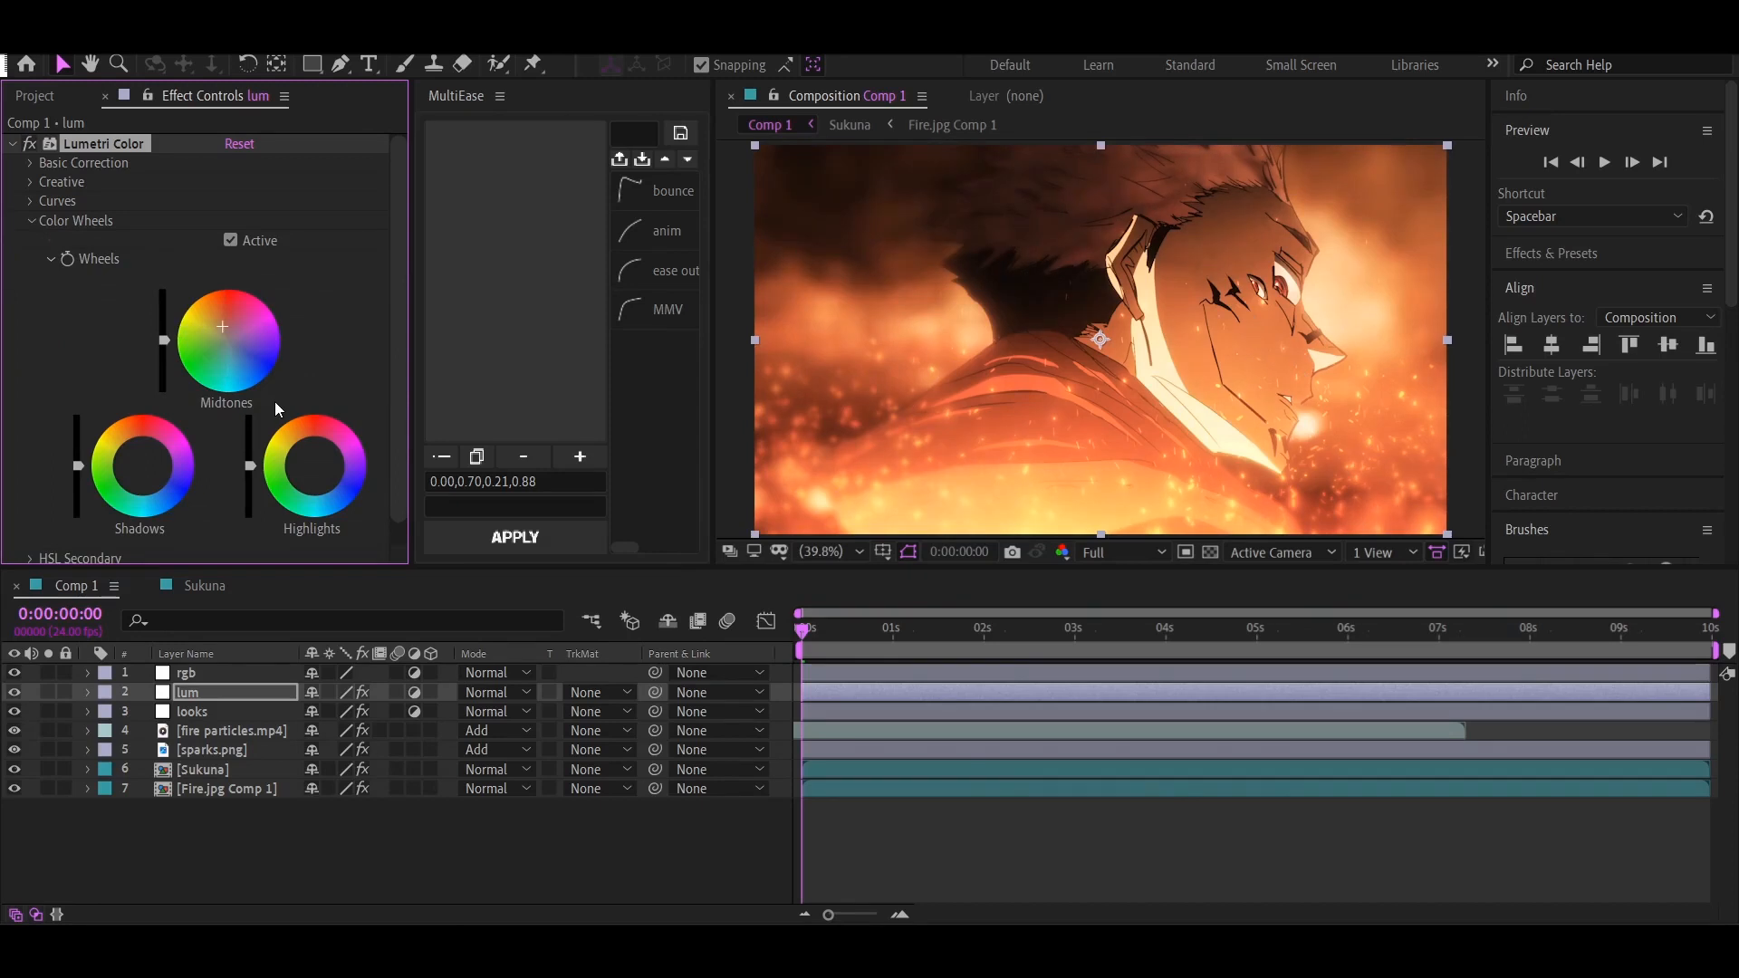
{"action": "left_click_drag", "start_coordinate": [162, 341], "coordinate": [162, 342]}
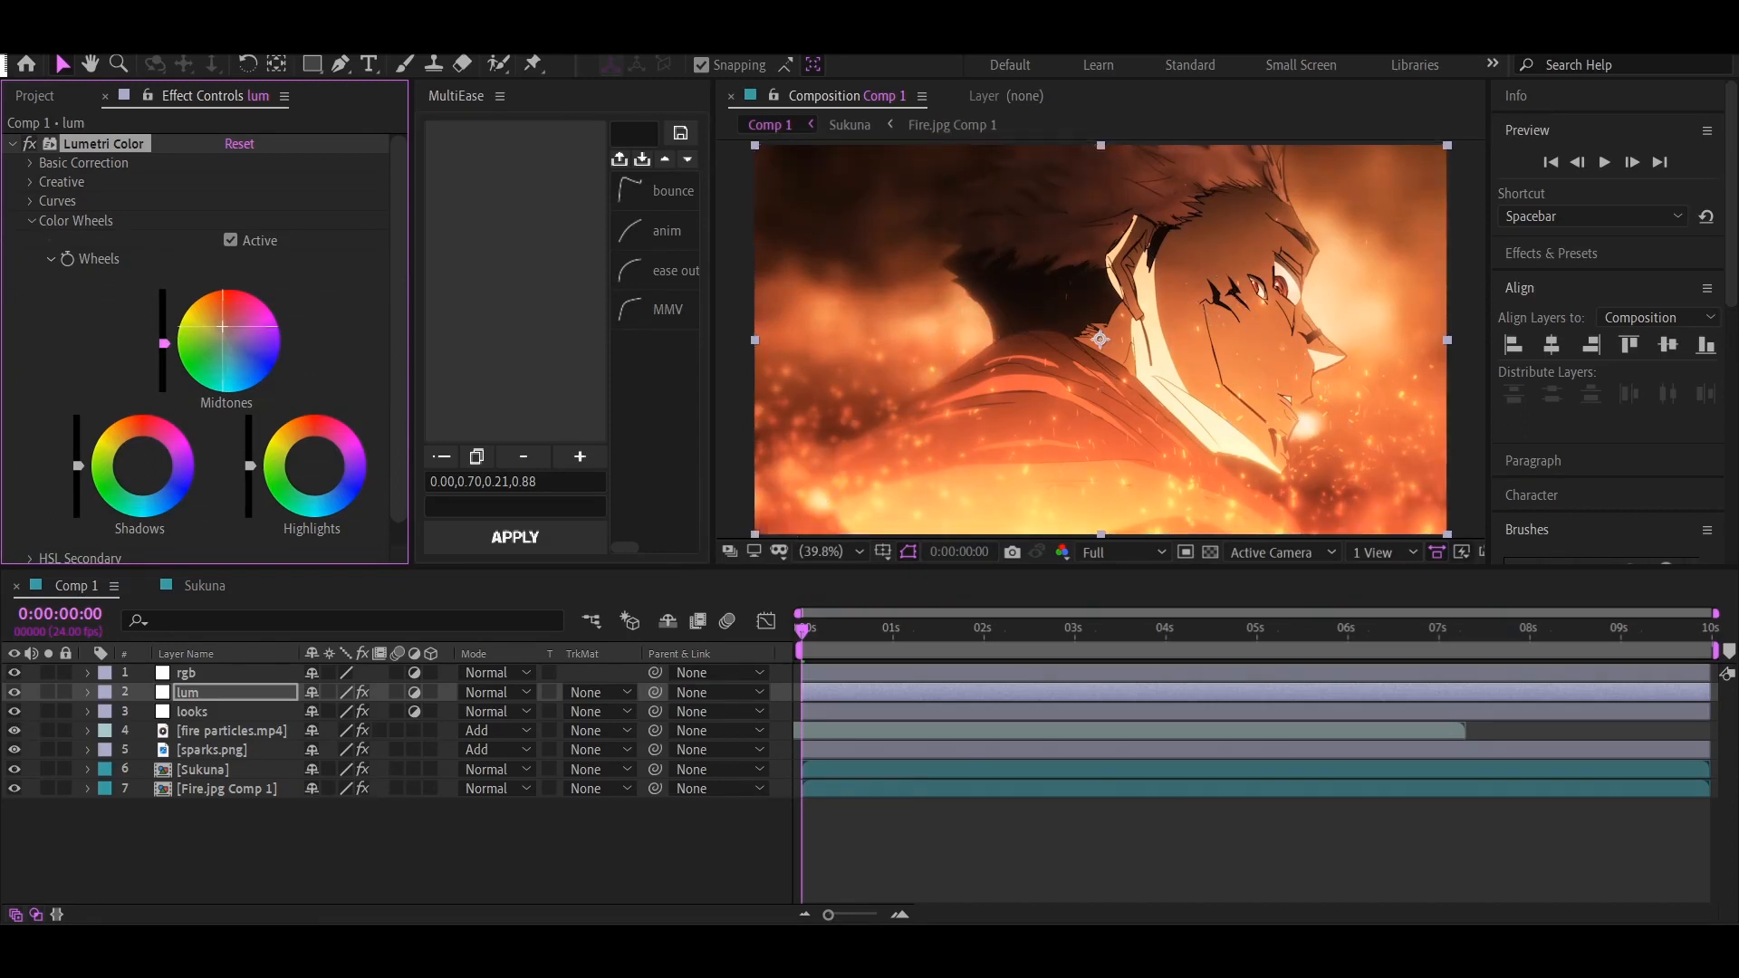
{"action": "left_click_drag", "start_coordinate": [150, 473], "coordinate": [145, 466]}
{"action": "left_click", "coordinate": [31, 220]}
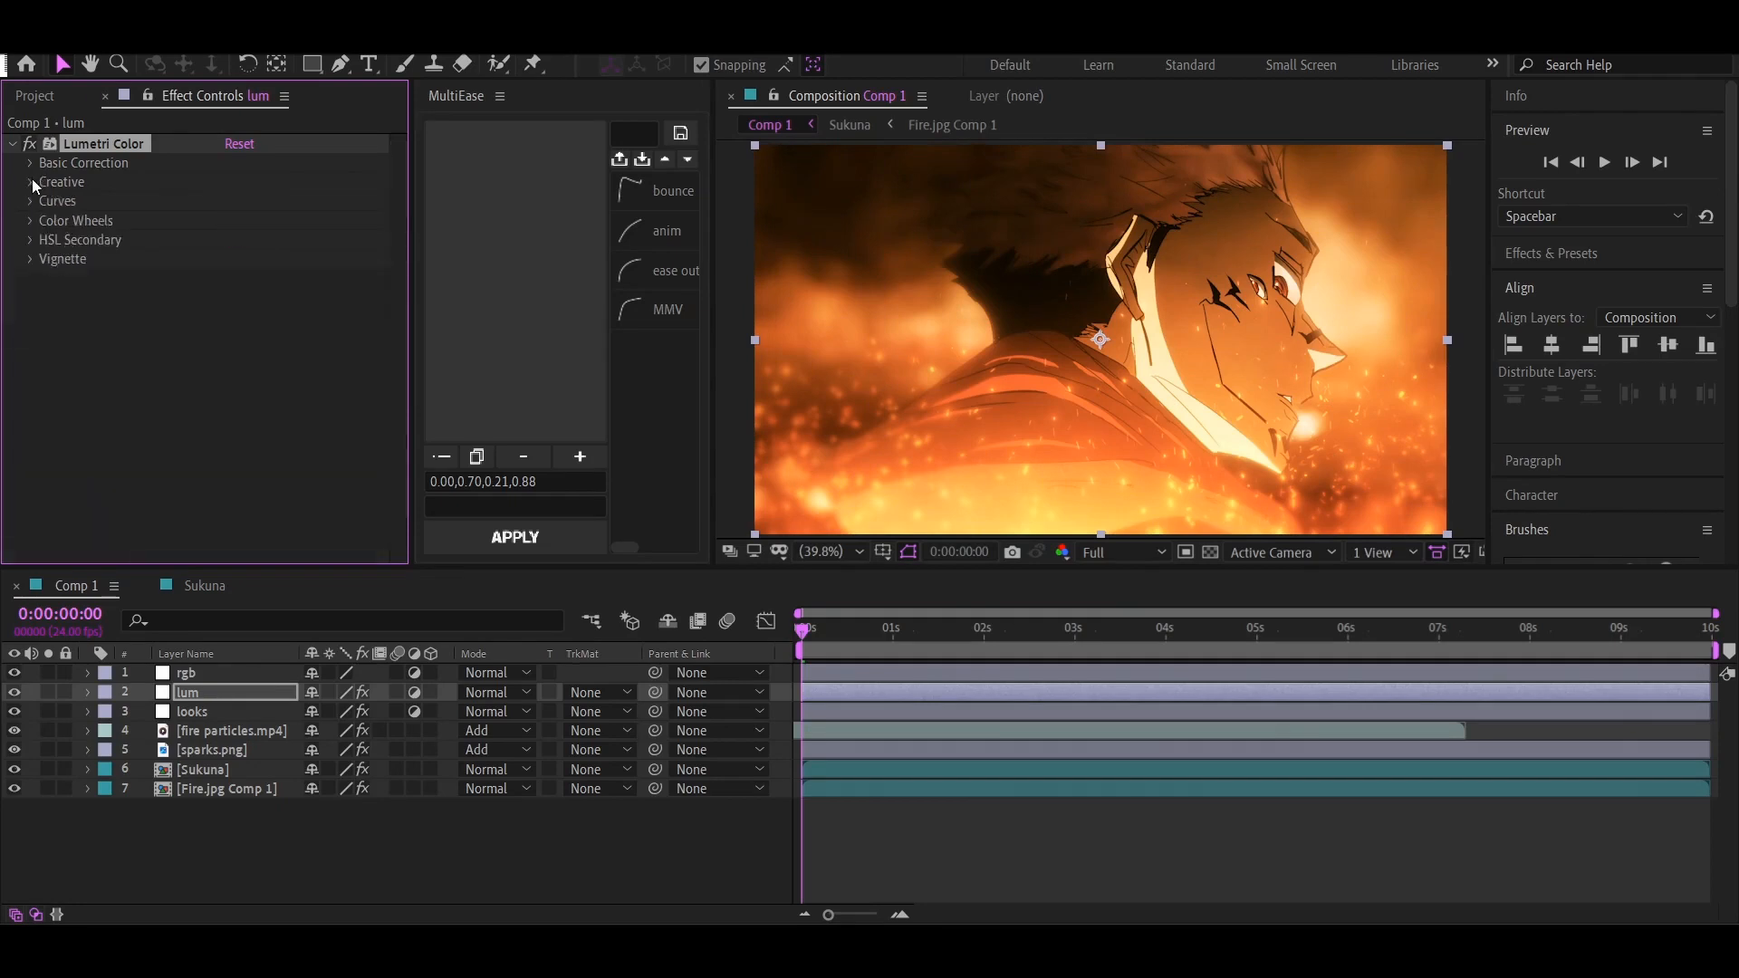
Fine-tune the creative saturation in the lum layer's Lumetri Color effect, trying about 82
{"action": "left_click", "coordinate": [30, 181]}
{"action": "left_click", "coordinate": [49, 259]}
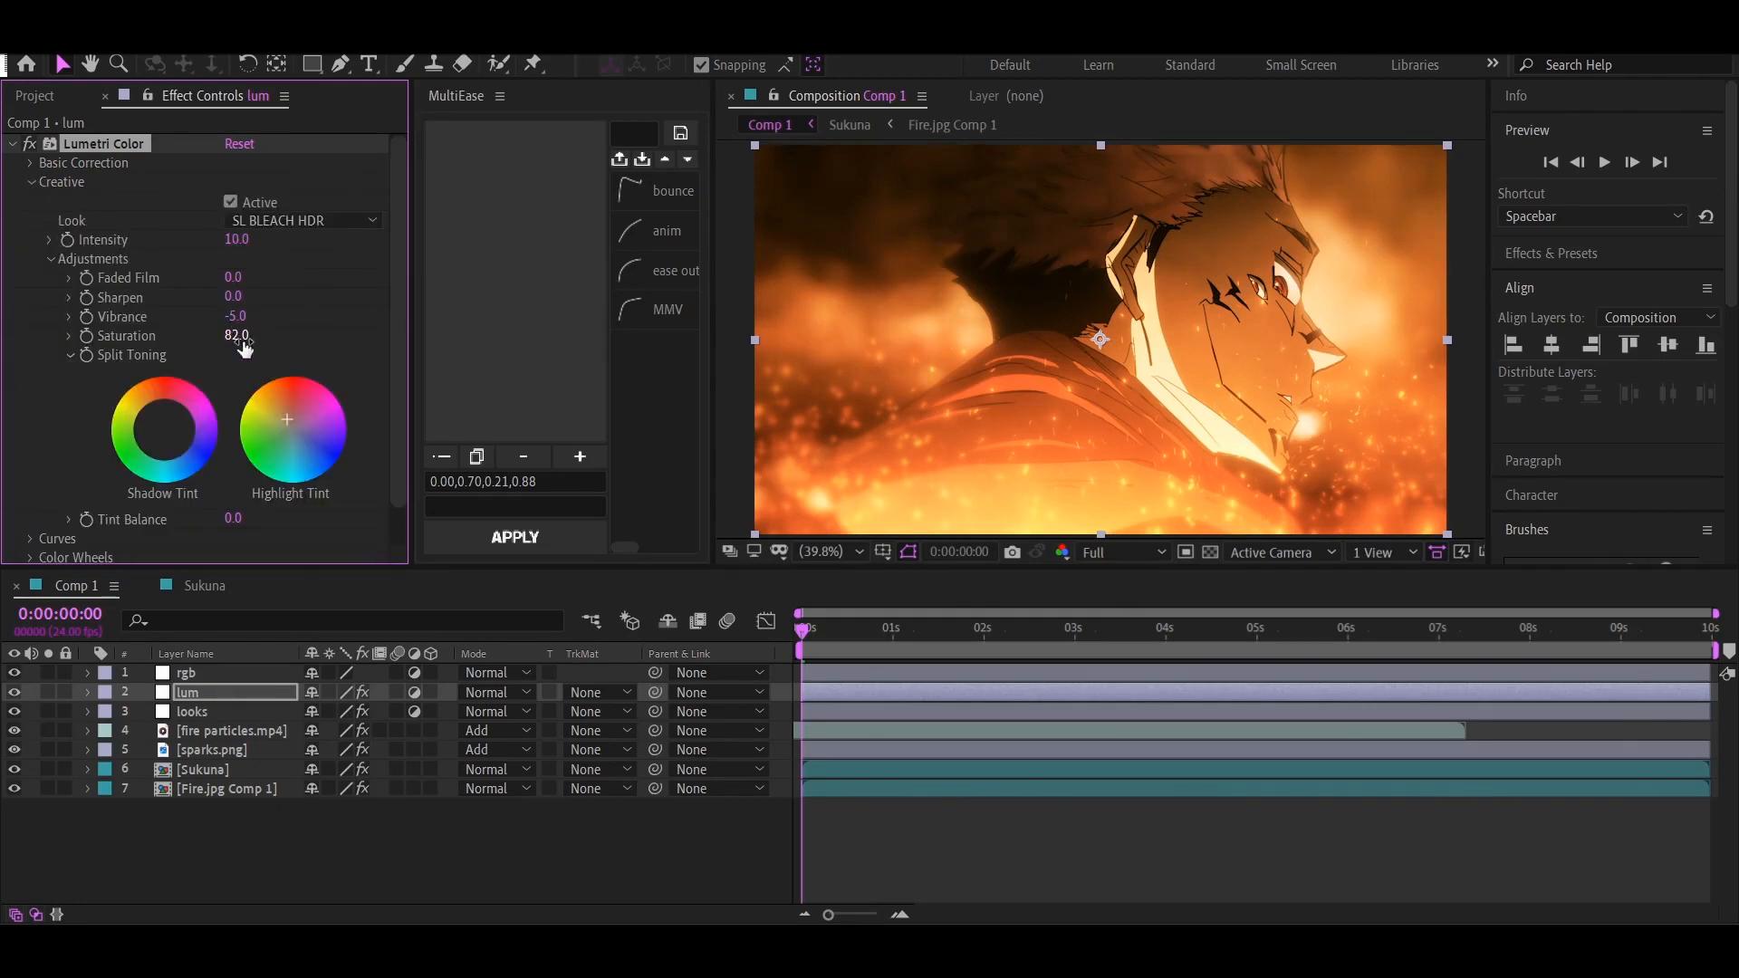
{"action": "left_click", "coordinate": [30, 181]}
Add an Exposure effect above Crate's Light Wrap on the Sukuna layer in Comp 1 and lower its exposure to -0.39
{"action": "left_click", "coordinate": [203, 730]}
{"action": "left_click", "coordinate": [203, 769]}
{"action": "left_click", "coordinate": [12, 144]}
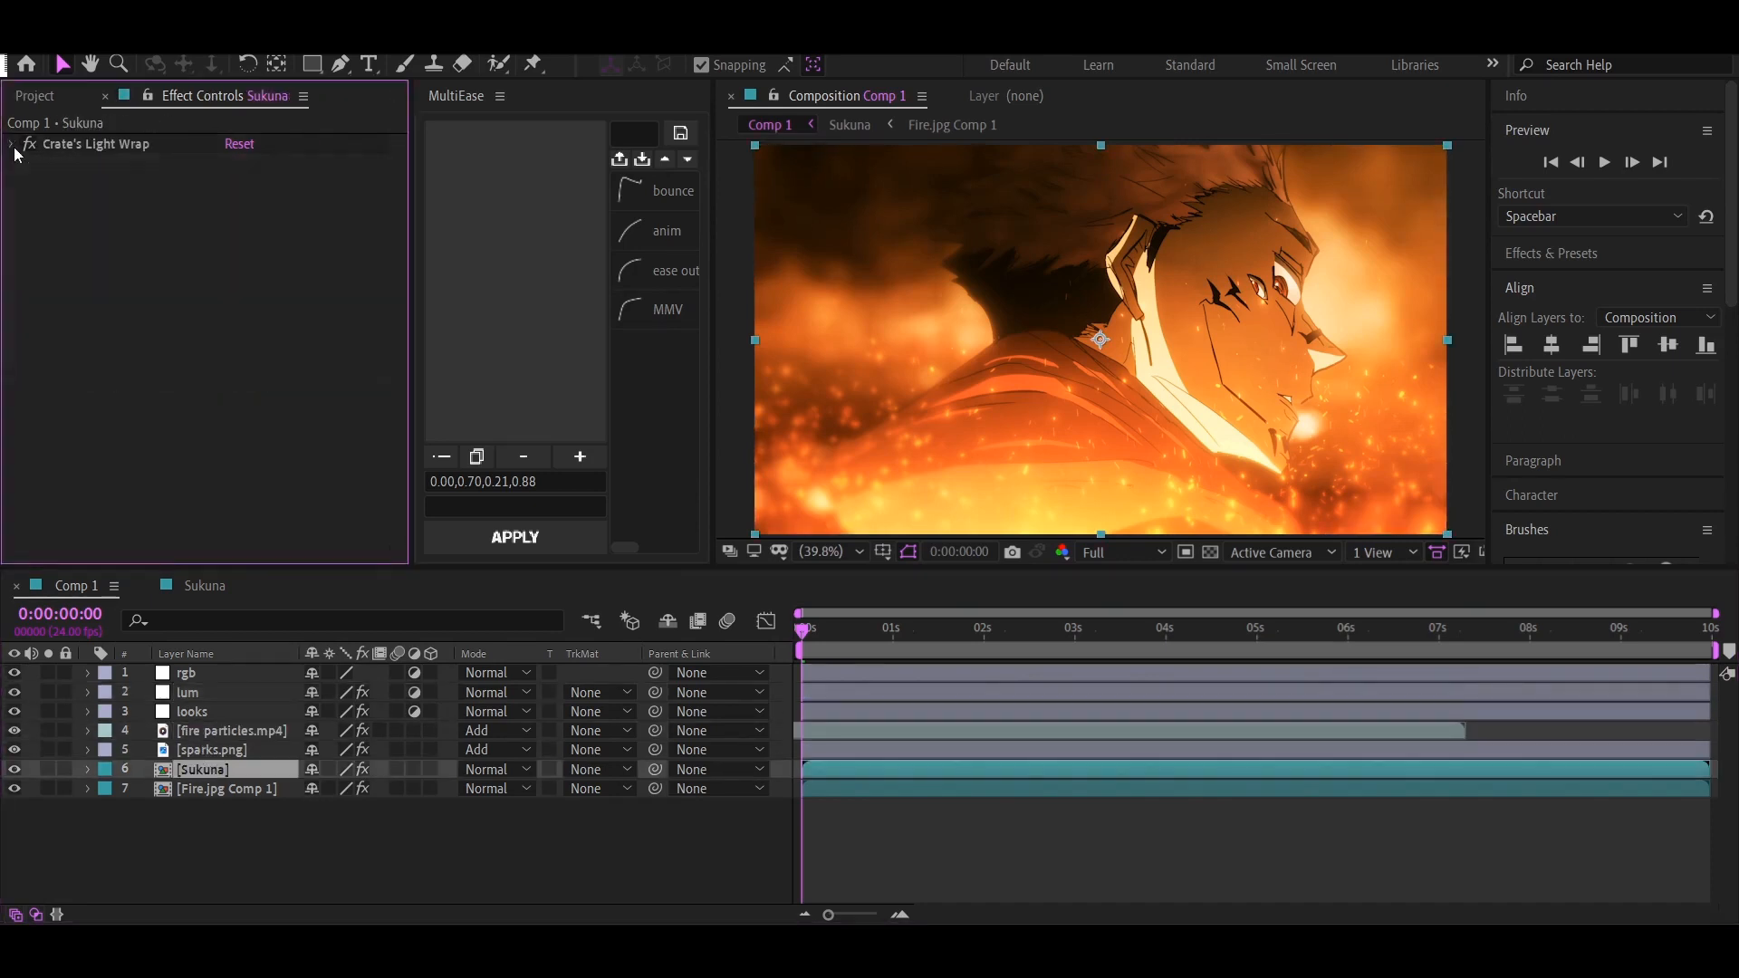
{"action": "key", "text": "ctrl+space"}
{"action": "type", "text": "exposure"}
{"action": "key", "text": "Return"}
{"action": "left_click", "coordinate": [13, 163]}
{"action": "left_click_drag", "start_coordinate": [44, 165], "coordinate": [46, 147]}
{"action": "left_click", "coordinate": [12, 144]}
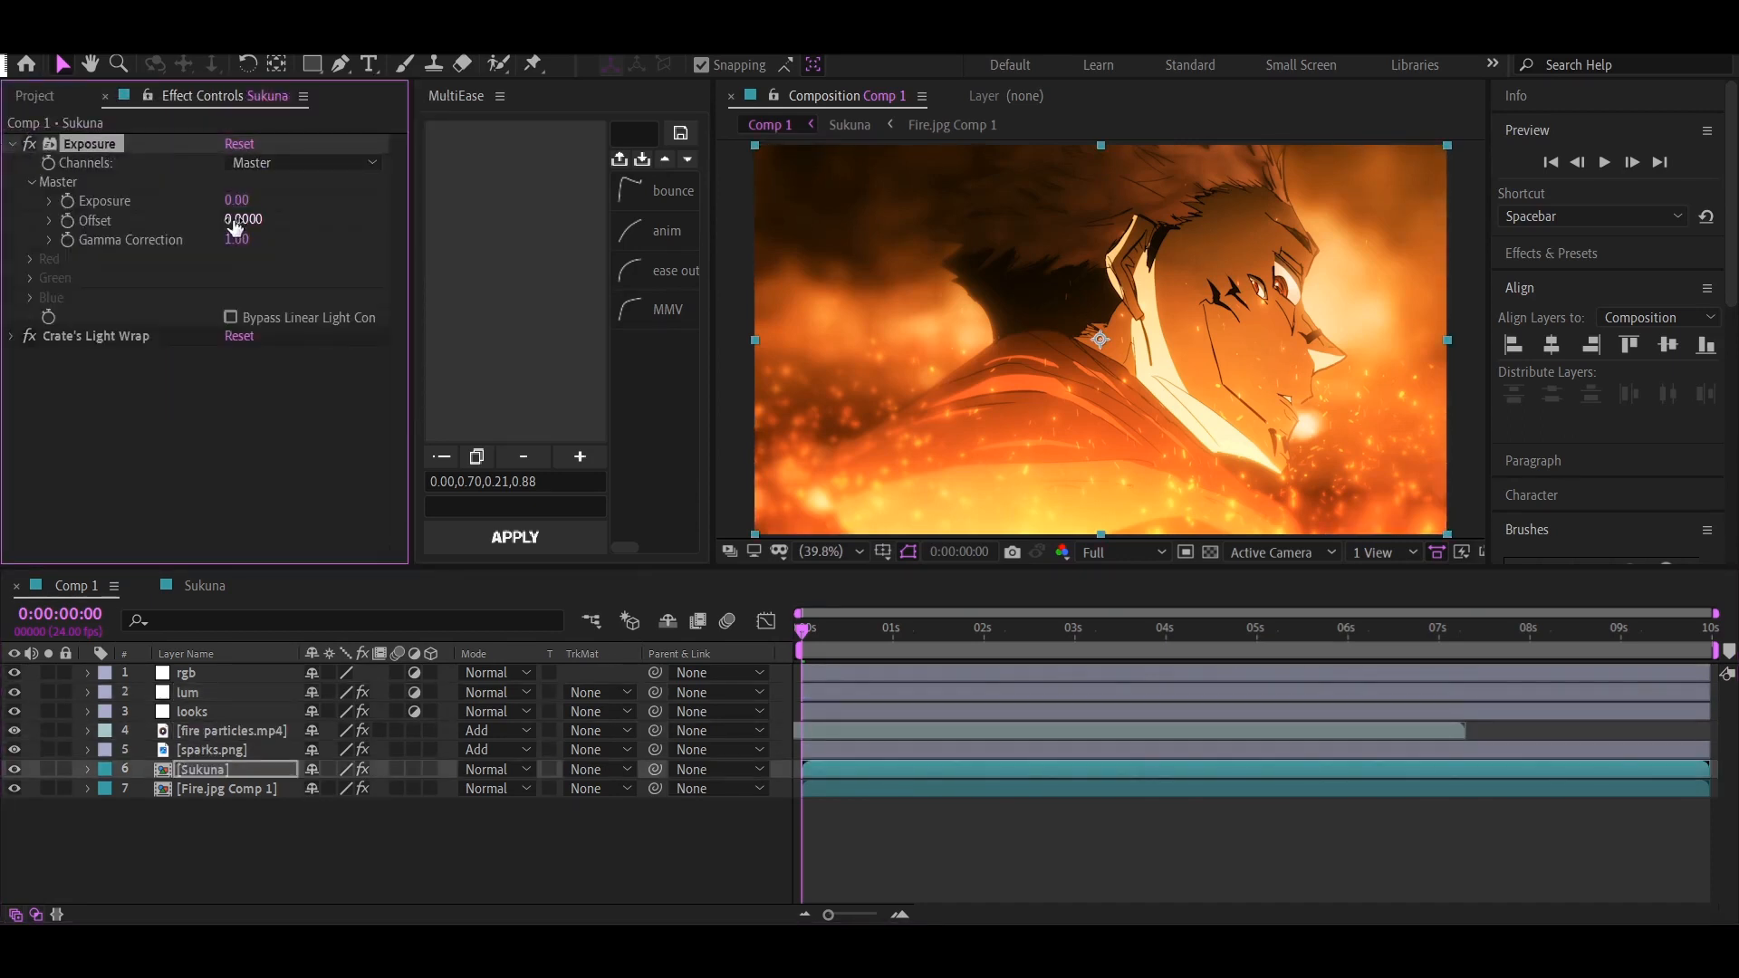
{"action": "left_click_drag", "start_coordinate": [236, 201], "coordinate": [252, 192]}
{"action": "left_click", "coordinate": [1058, 830]}
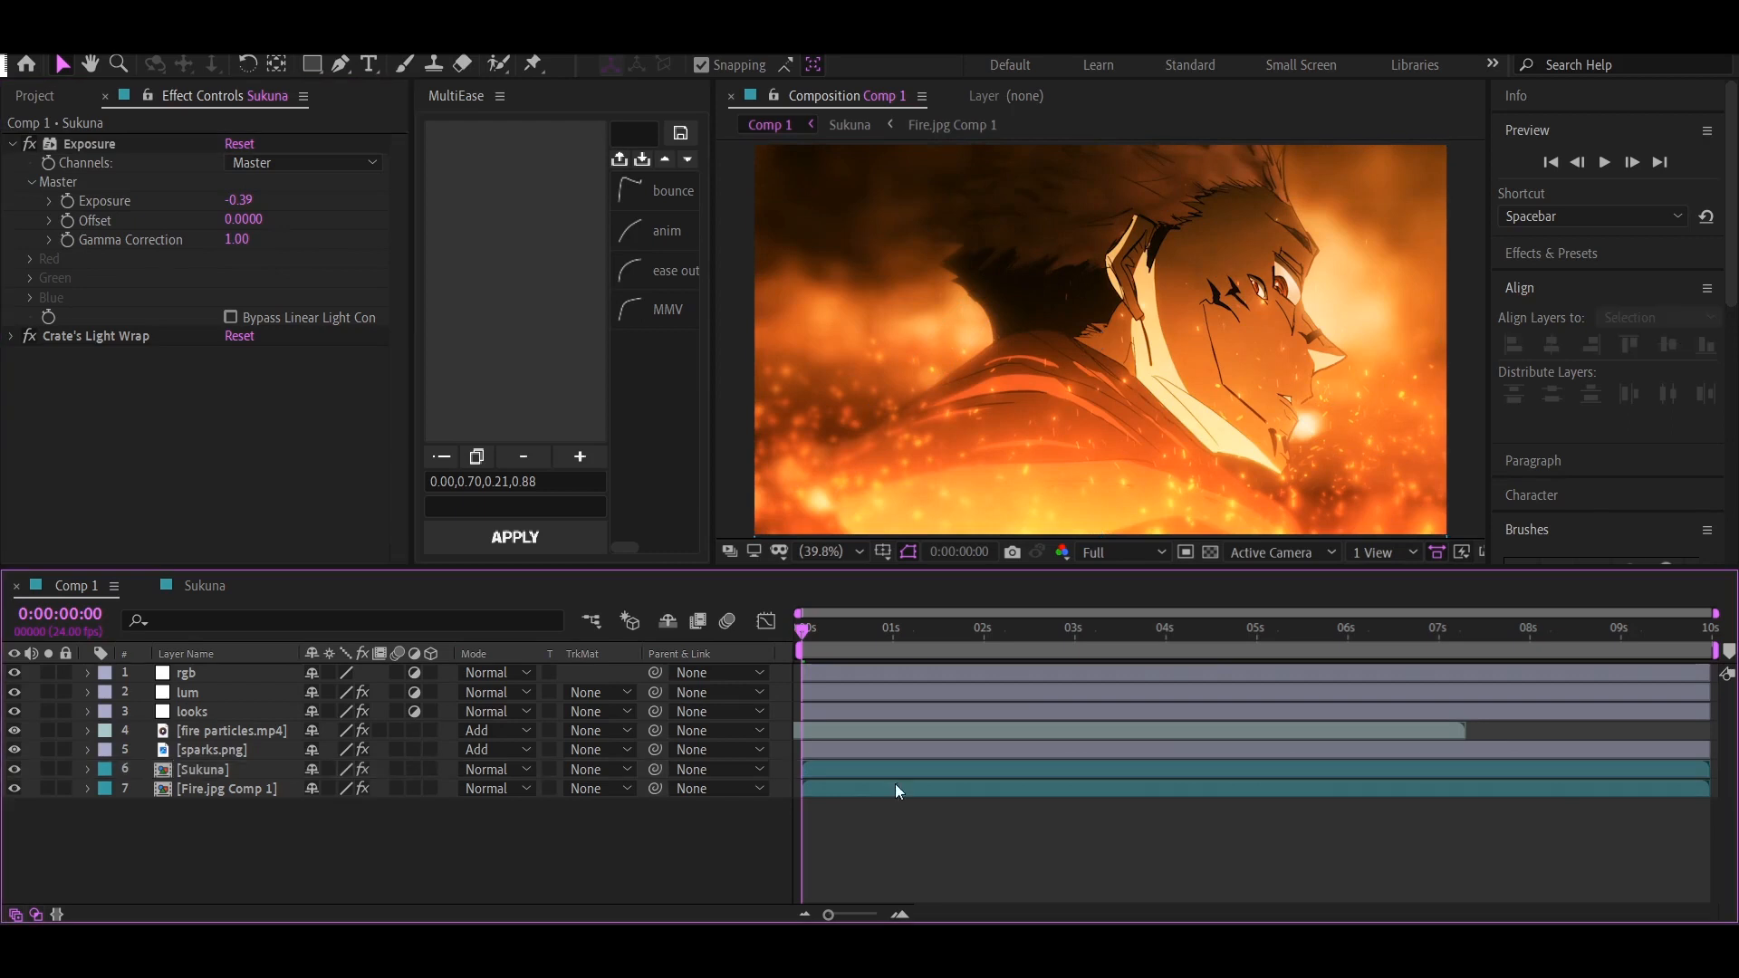
Reduce the Fire.jpg Comp 1 background layer's opacity to 90% after trying 80%
{"action": "left_click", "coordinate": [203, 788]}
{"action": "type", "text": "t"}
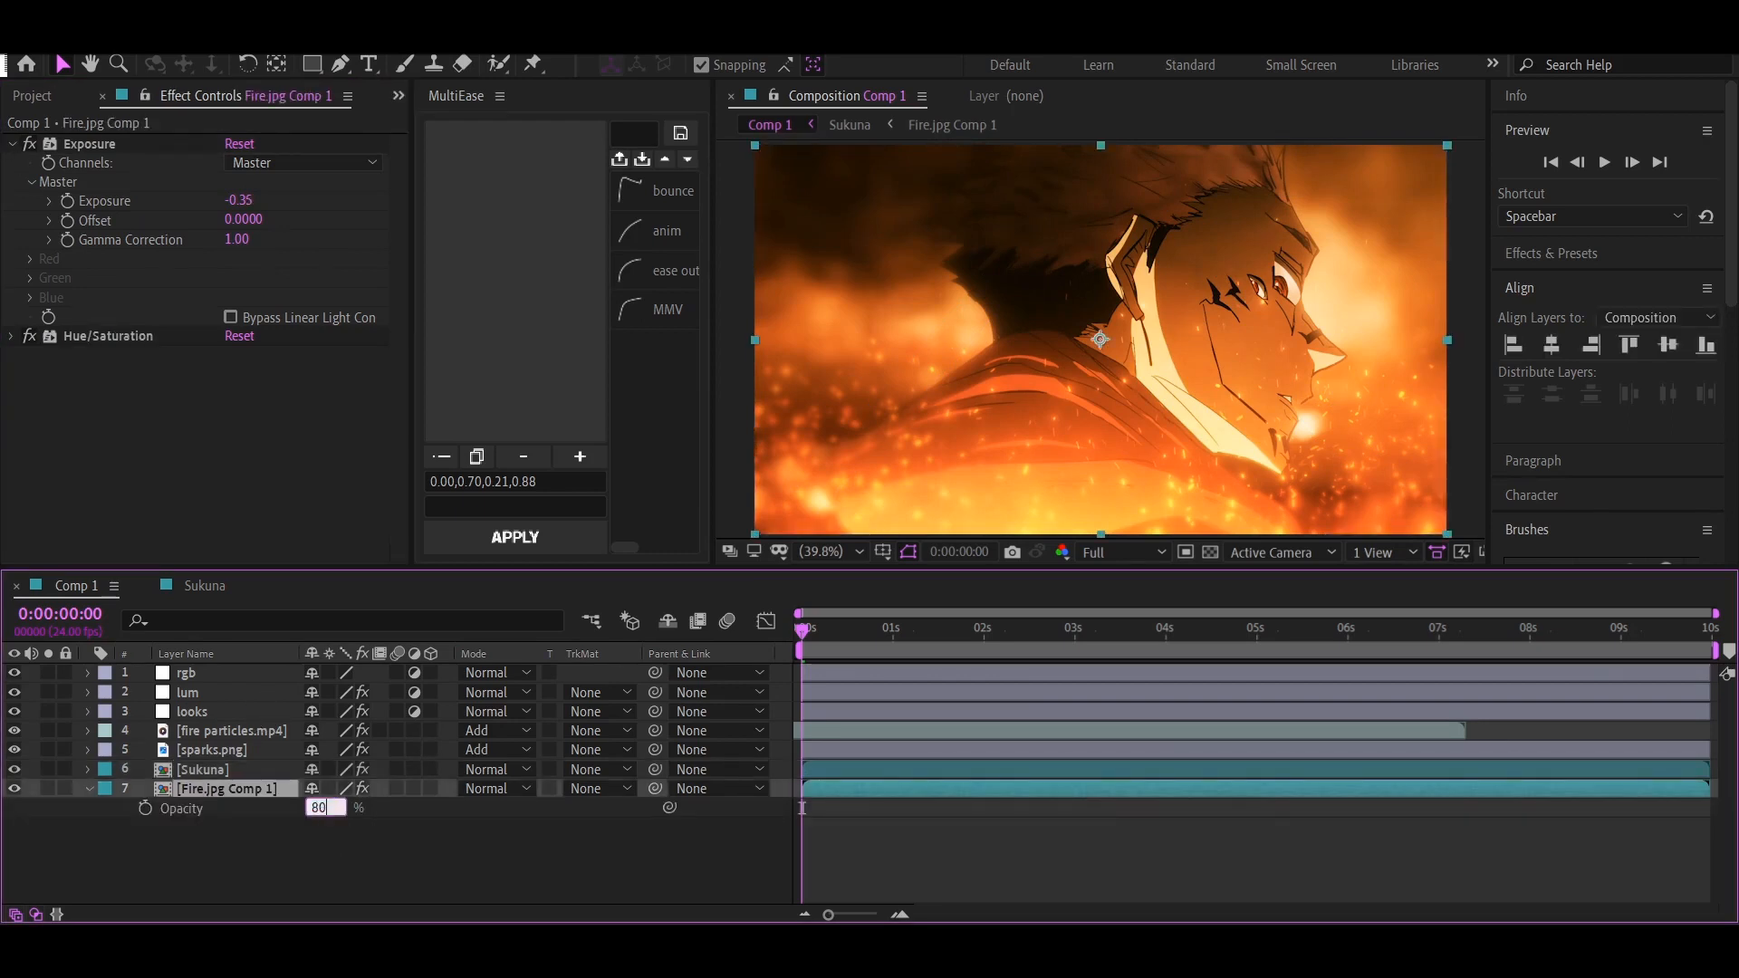
{"action": "type", "text": "80"}
{"action": "key", "text": "Return"}
{"action": "left_click_drag", "start_coordinate": [312, 809], "coordinate": [361, 811]}
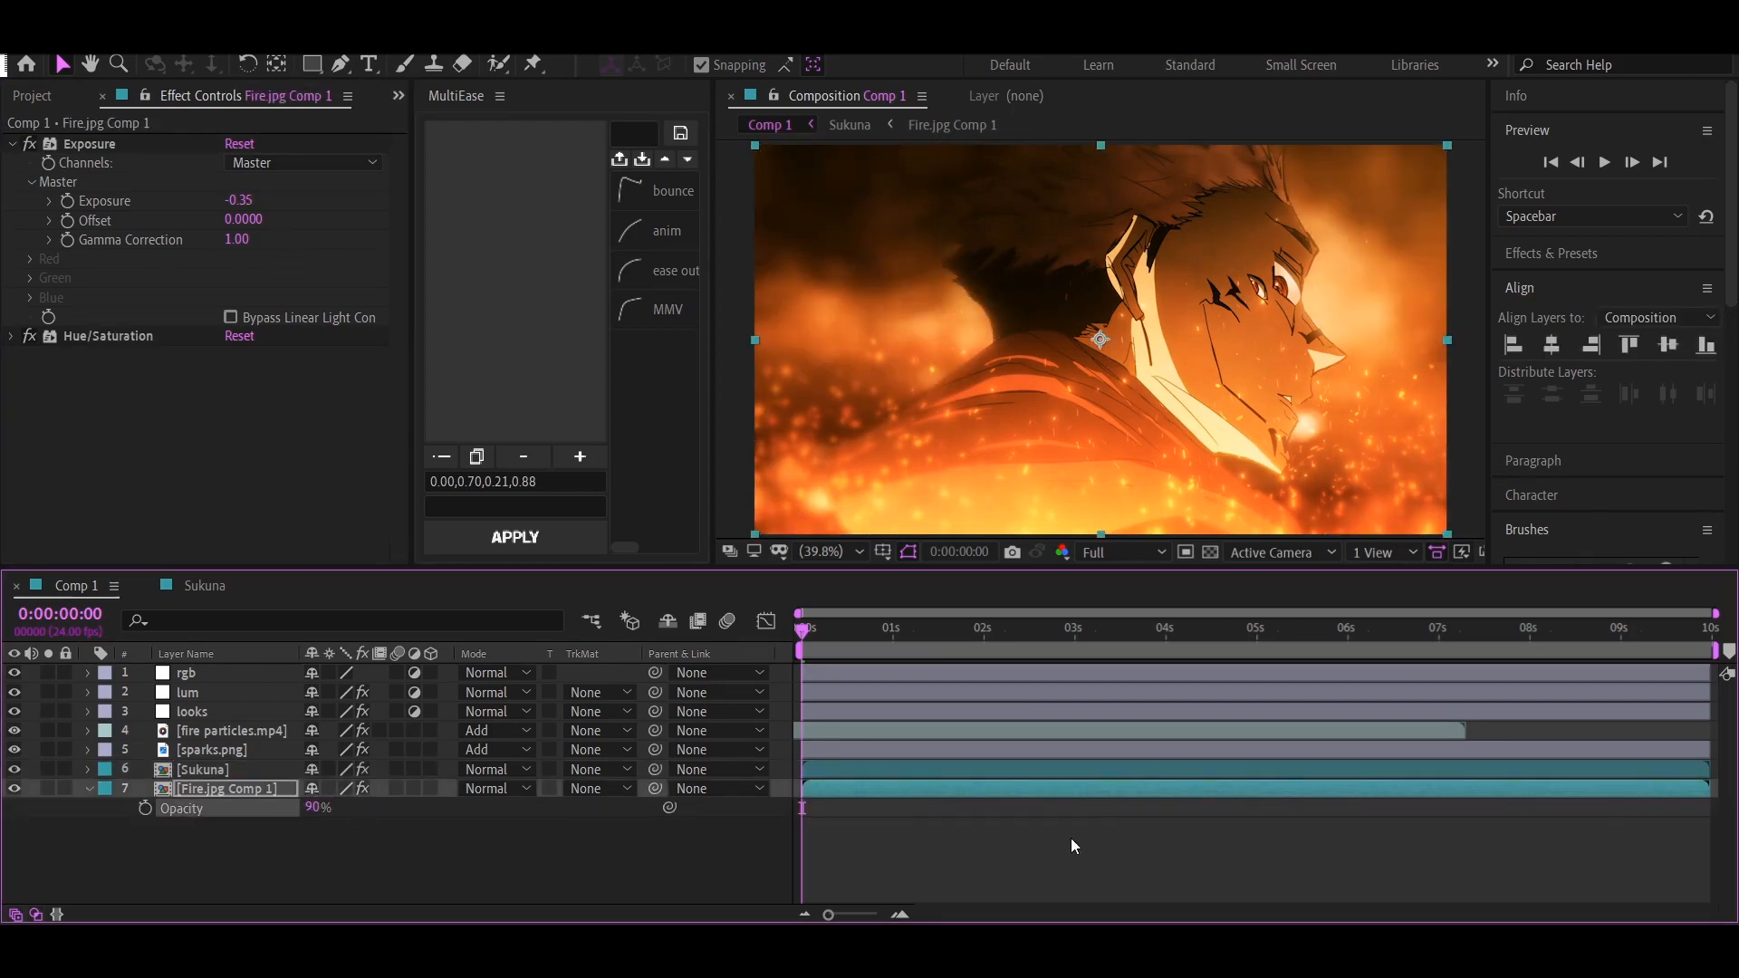
{"action": "left_click", "coordinate": [1071, 841]}
{"action": "left_click", "coordinate": [89, 790]}
Apply the Looks effect to the Fire.jpg Comp 1 layer and add a Grad Exposure tool to its look
{"action": "left_click", "coordinate": [229, 790]}
{"action": "key", "text": "ctrl+space"}
{"action": "type", "text": "loo"}
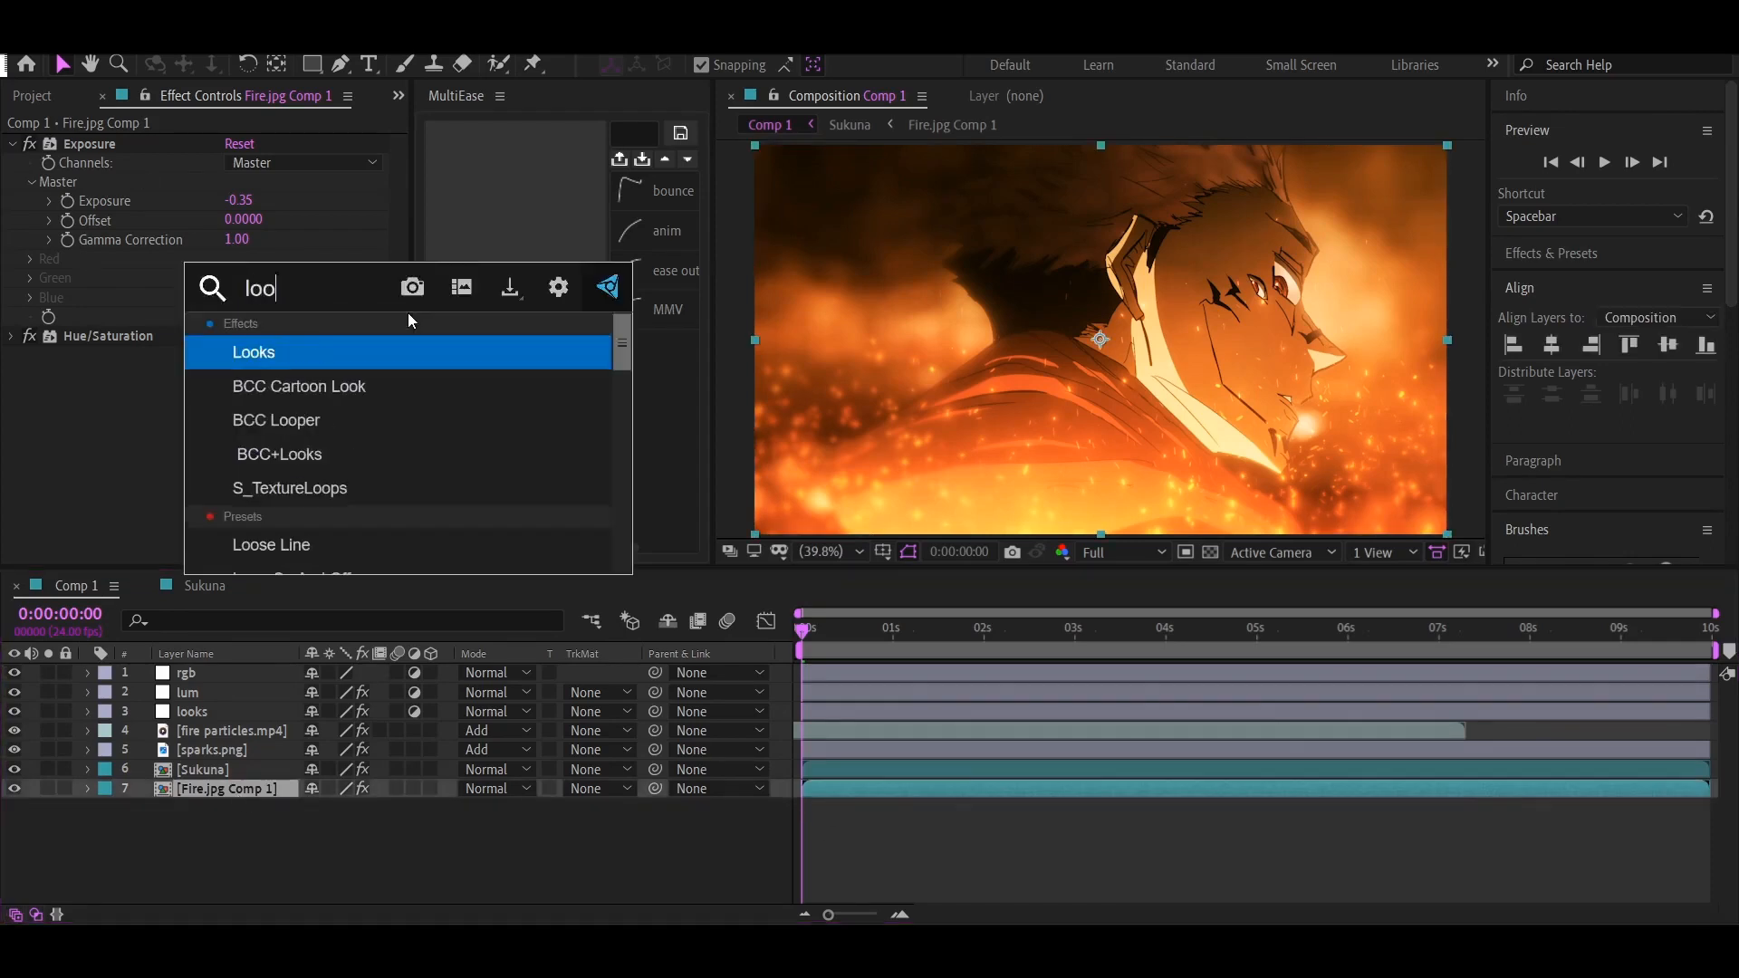
{"action": "key", "text": "Return"}
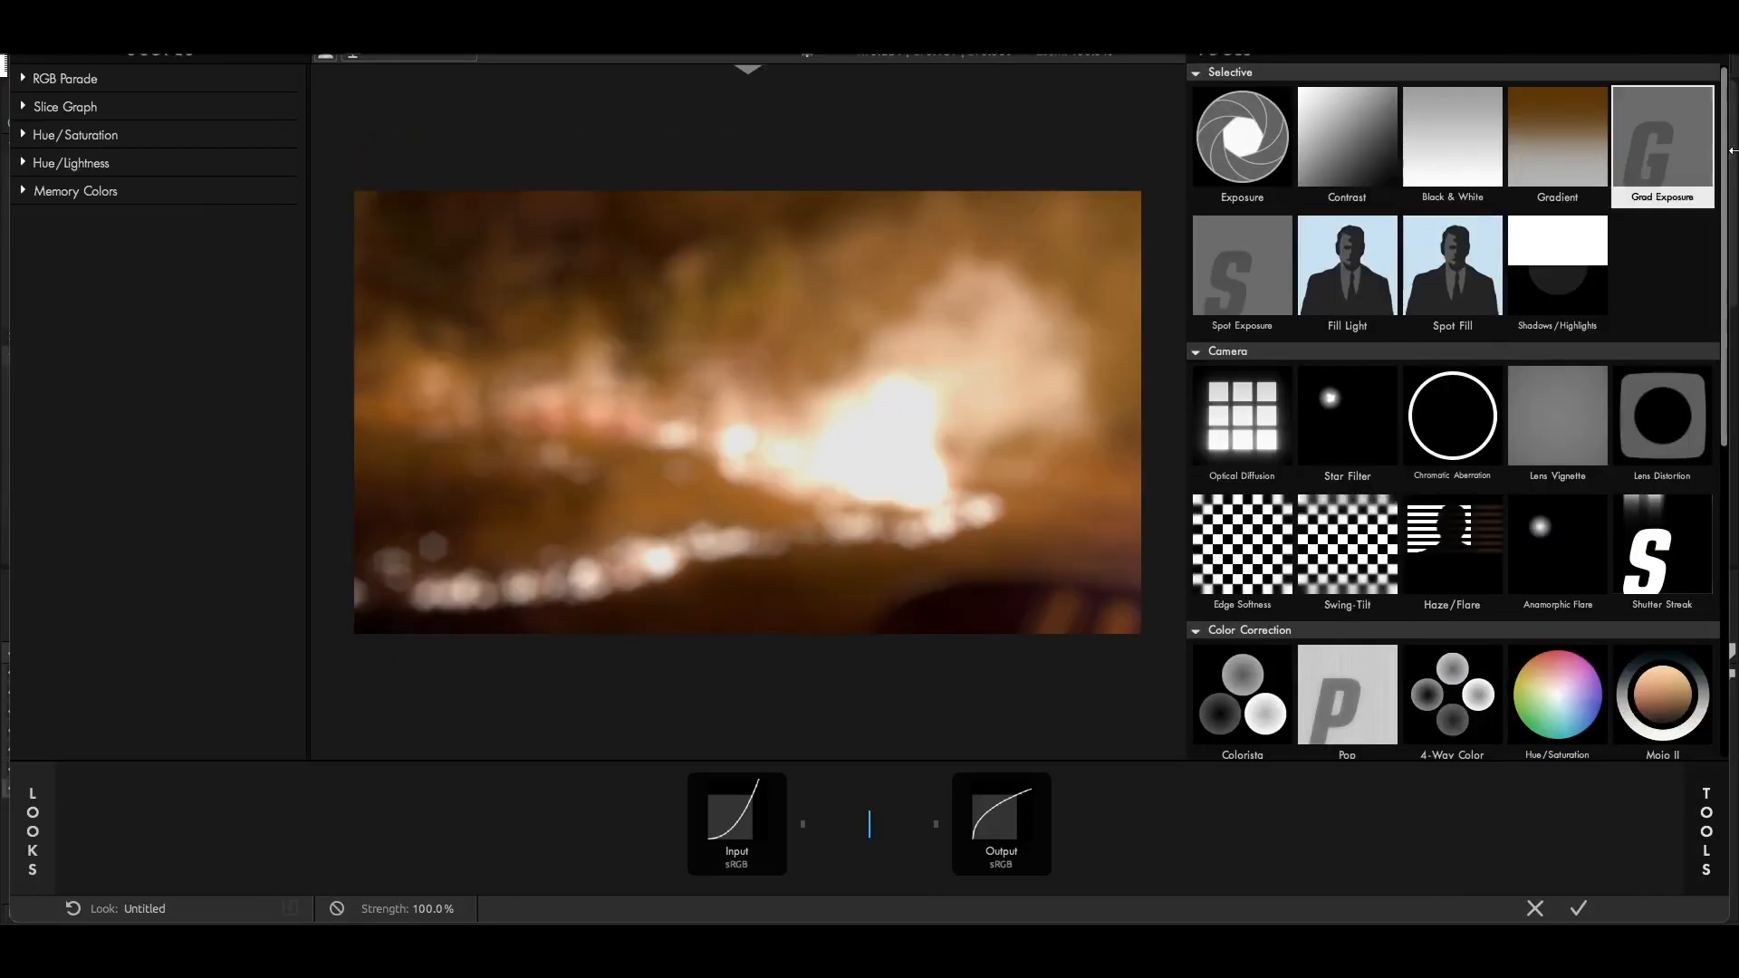
{"action": "left_click_drag", "start_coordinate": [1675, 193], "coordinate": [850, 722]}
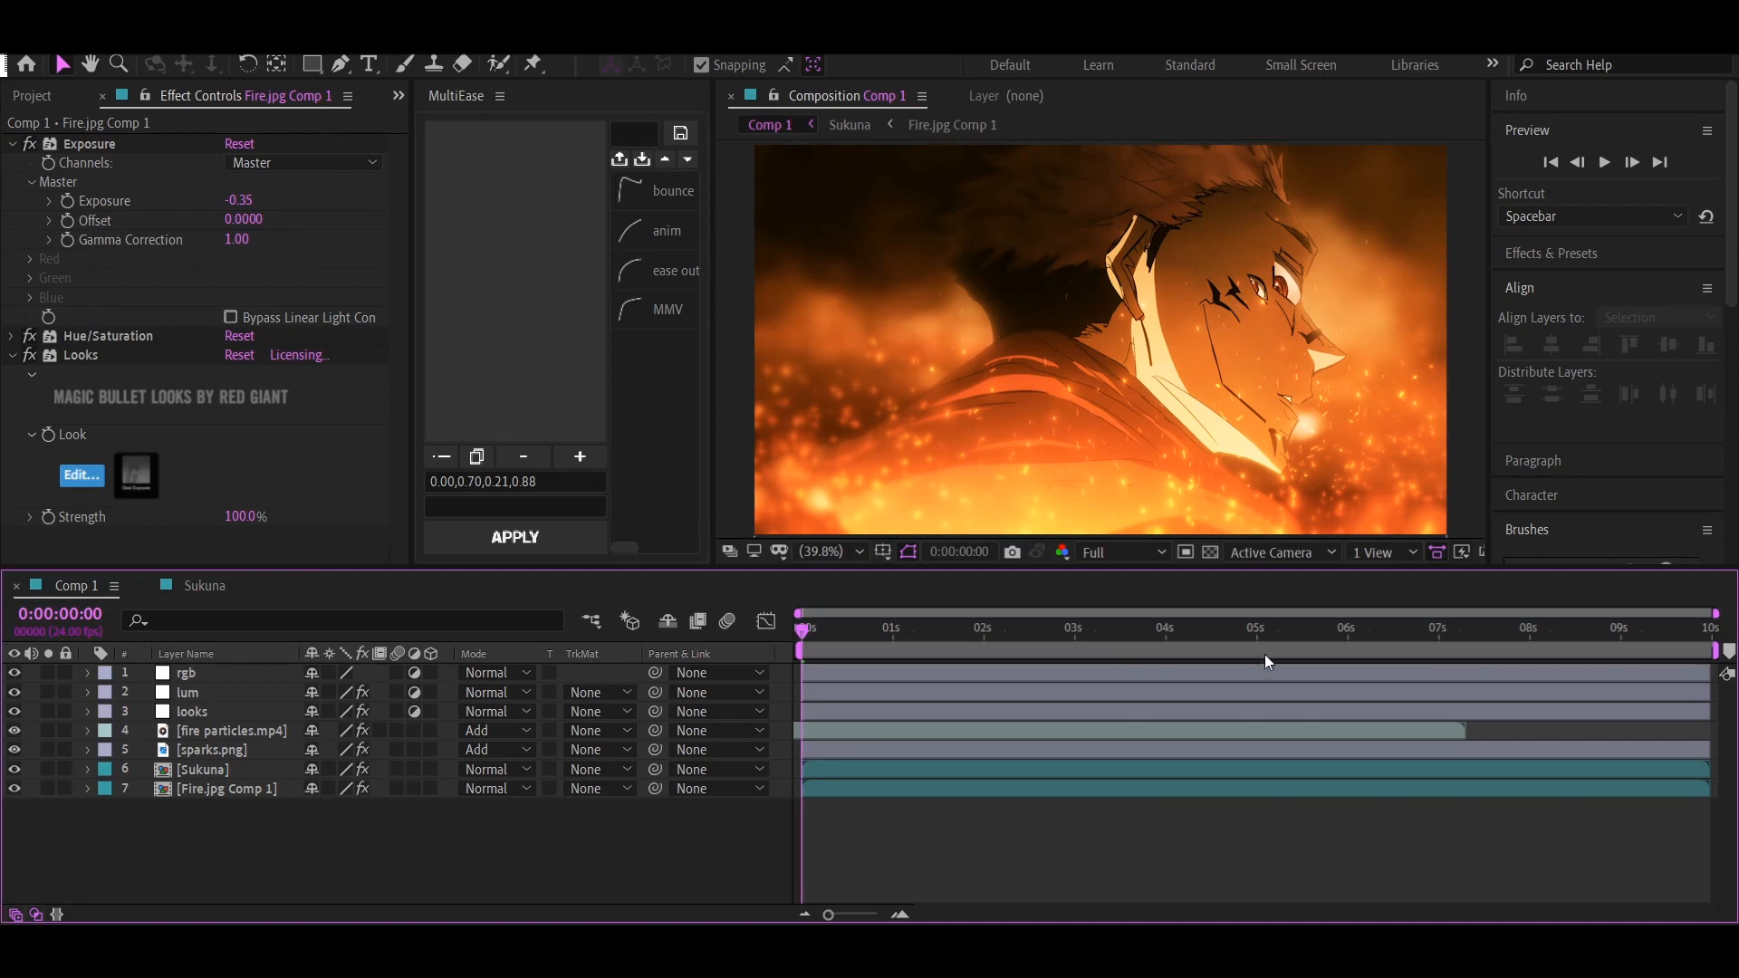
Add a Chromatic Aberration effect to the rgb adjustment layer and set its amount to 0.3
{"action": "left_click", "coordinate": [210, 674]}
{"action": "key", "text": "ctrl+space"}
{"action": "type", "text": "chr"}
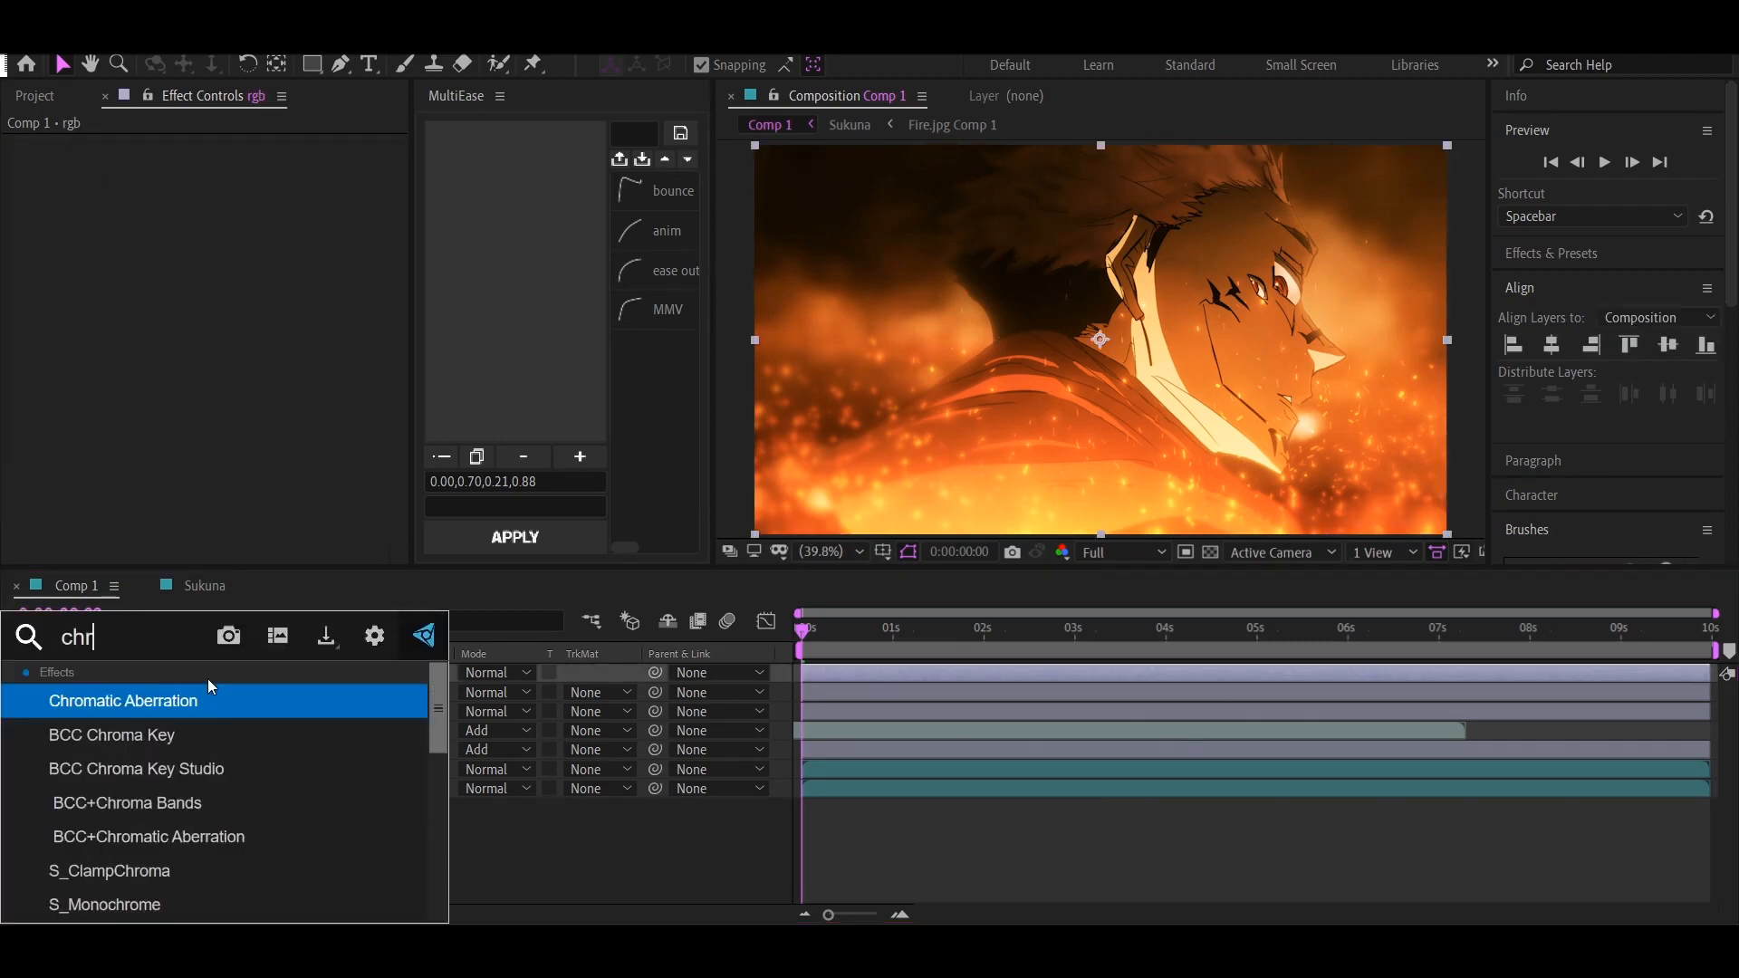
{"action": "key", "text": "Return"}
{"action": "type", "text": "0.3"}
{"action": "key", "text": "Return"}
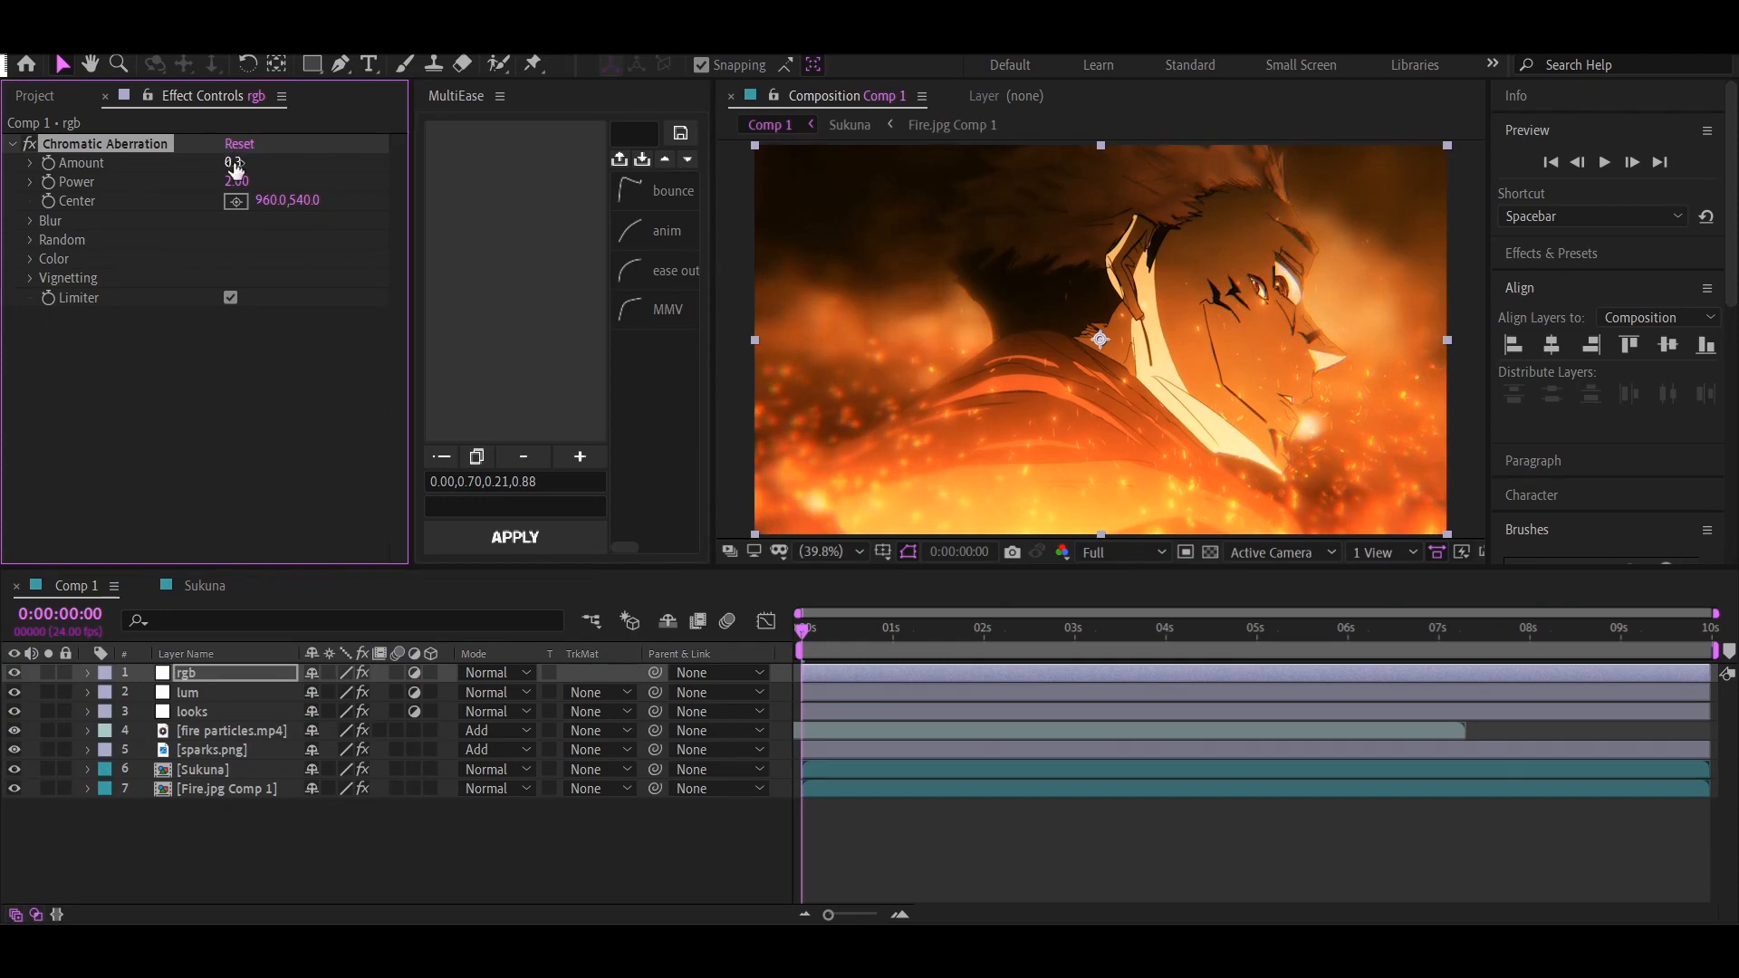